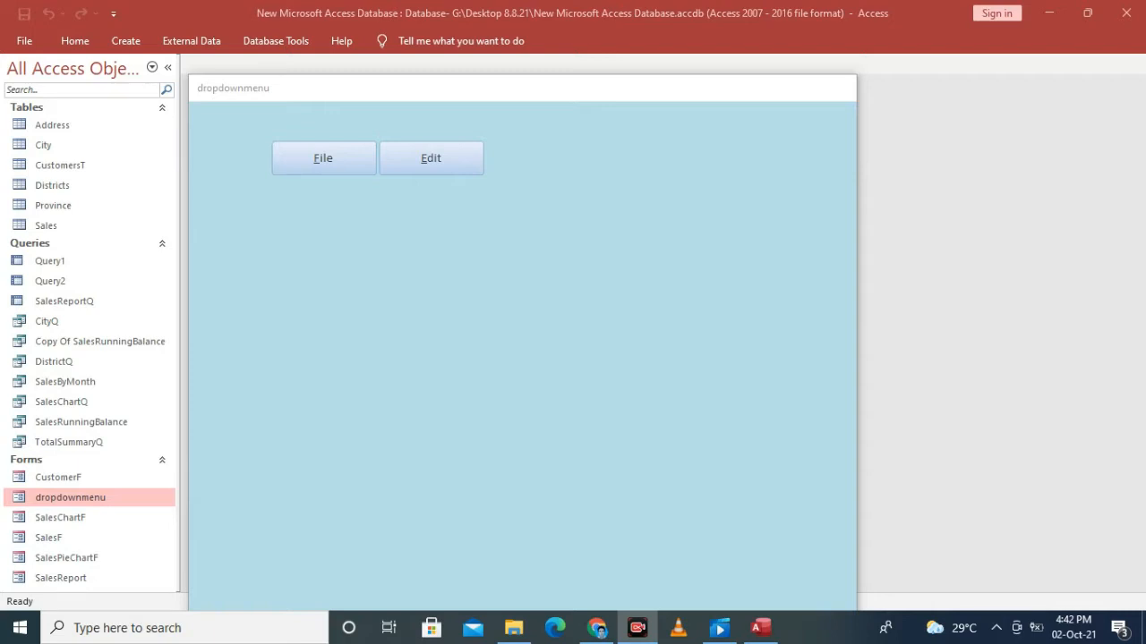
# Step: Switch the dropdownmenu form to Design View
pyautogui.moveTo(323, 159)
pyautogui.rightClick(367, 87)
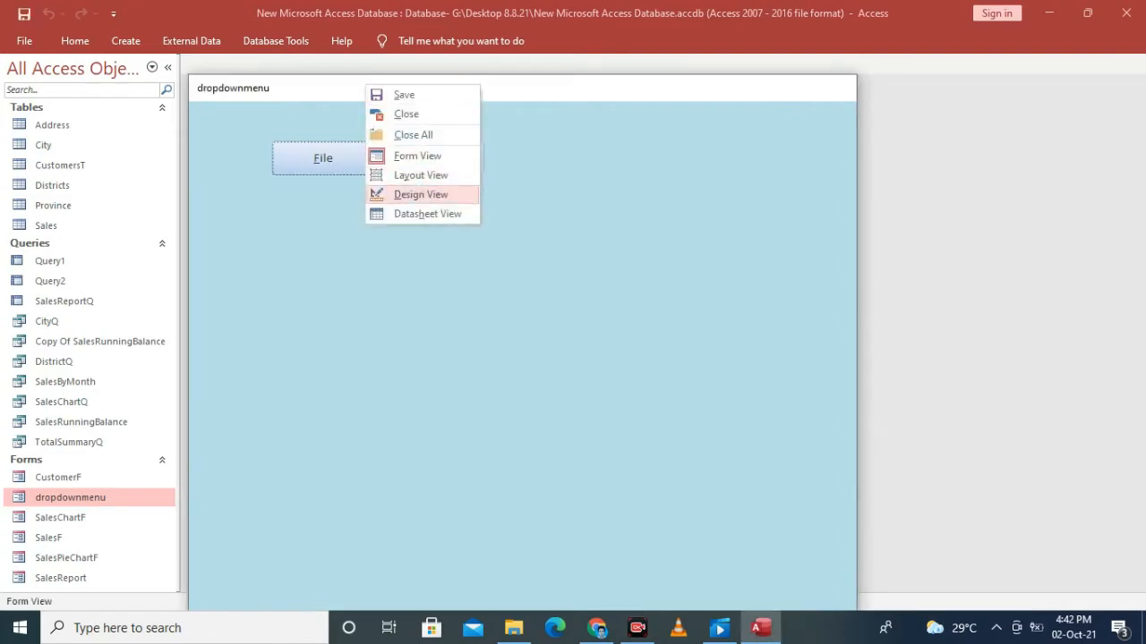
pyautogui.click(420, 194)
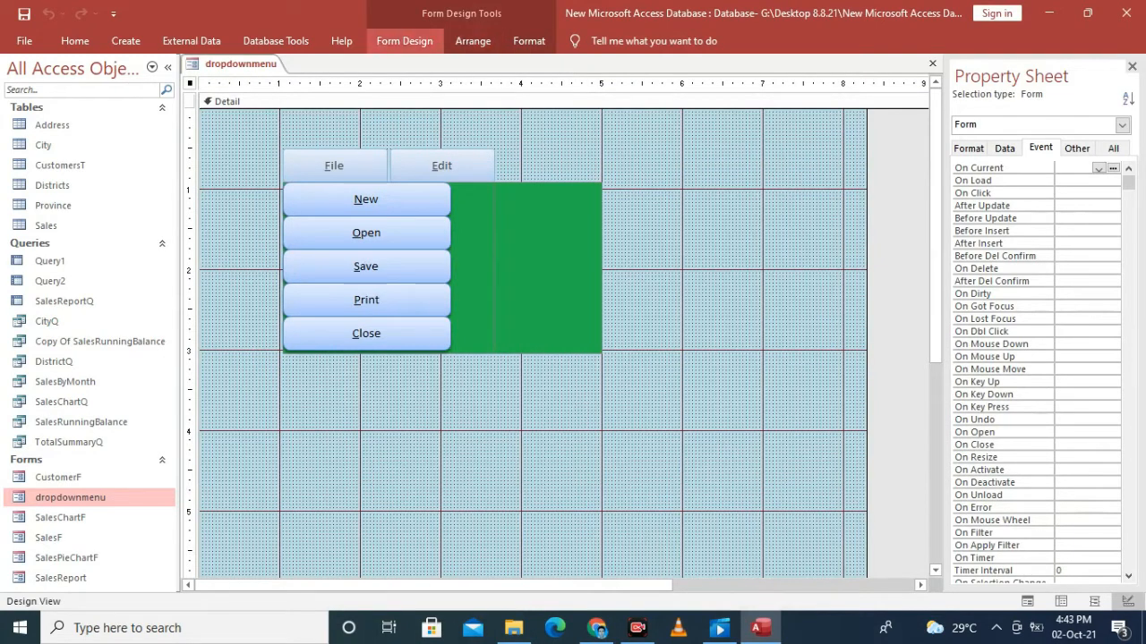
pyautogui.click(404, 40)
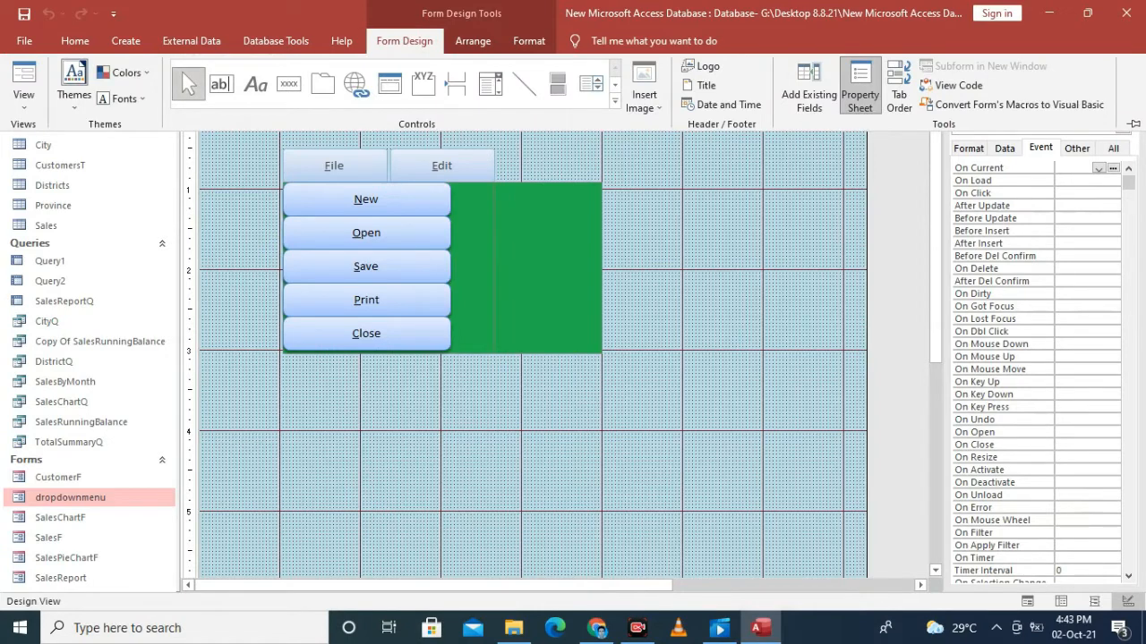
pyautogui.click(188, 84)
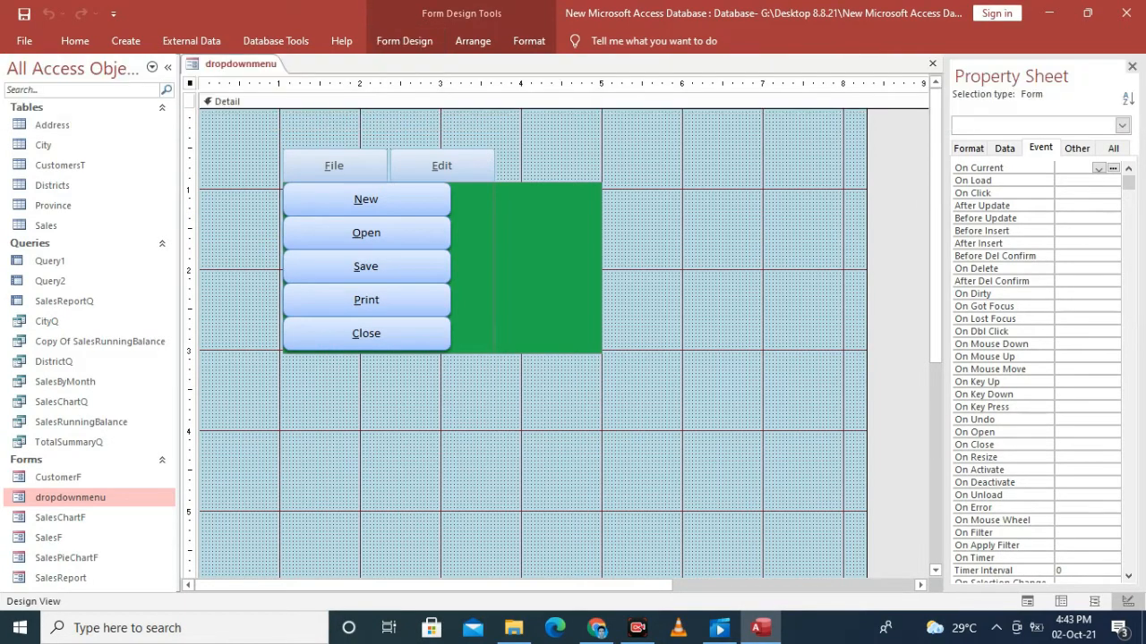
pyautogui.click(404, 40)
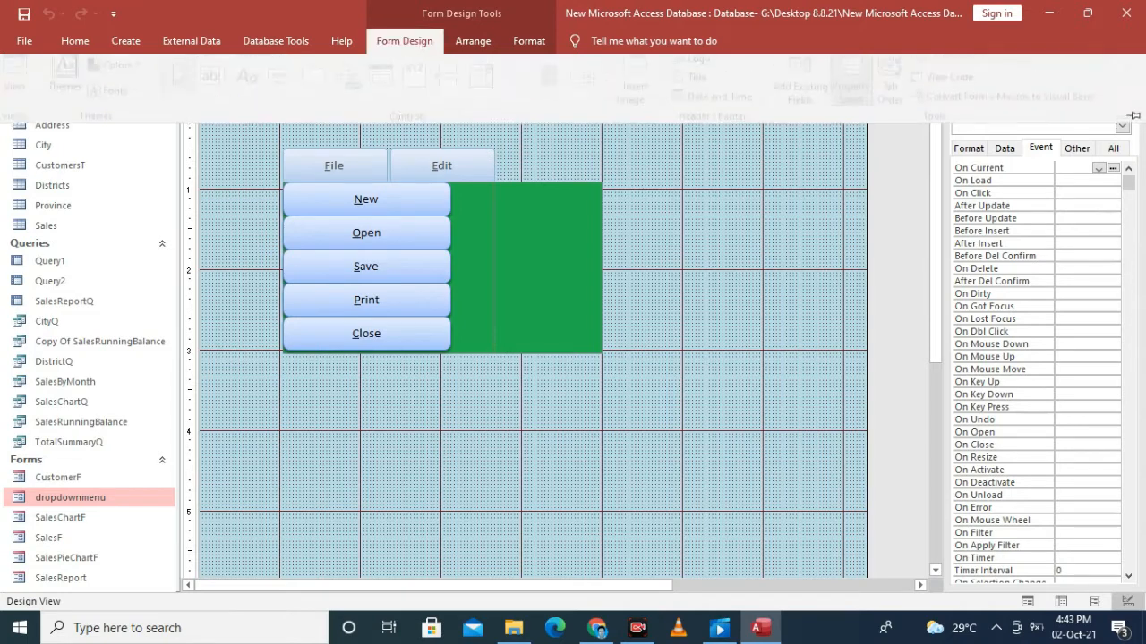
pyautogui.click(188, 84)
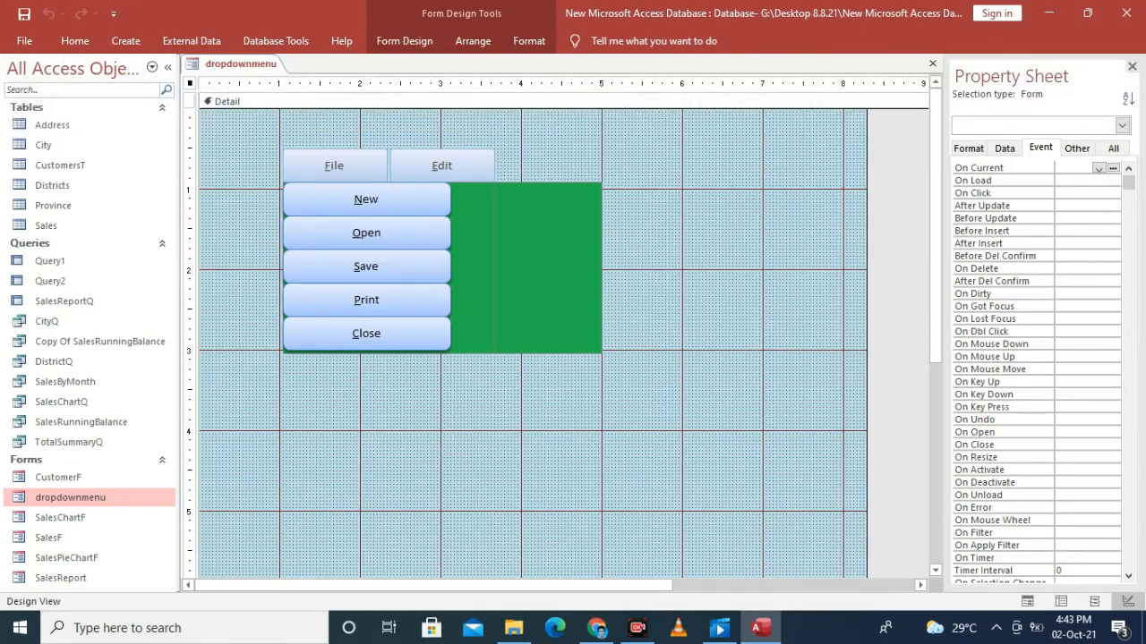
pyautogui.click(228, 102)
pyautogui.click(366, 200)
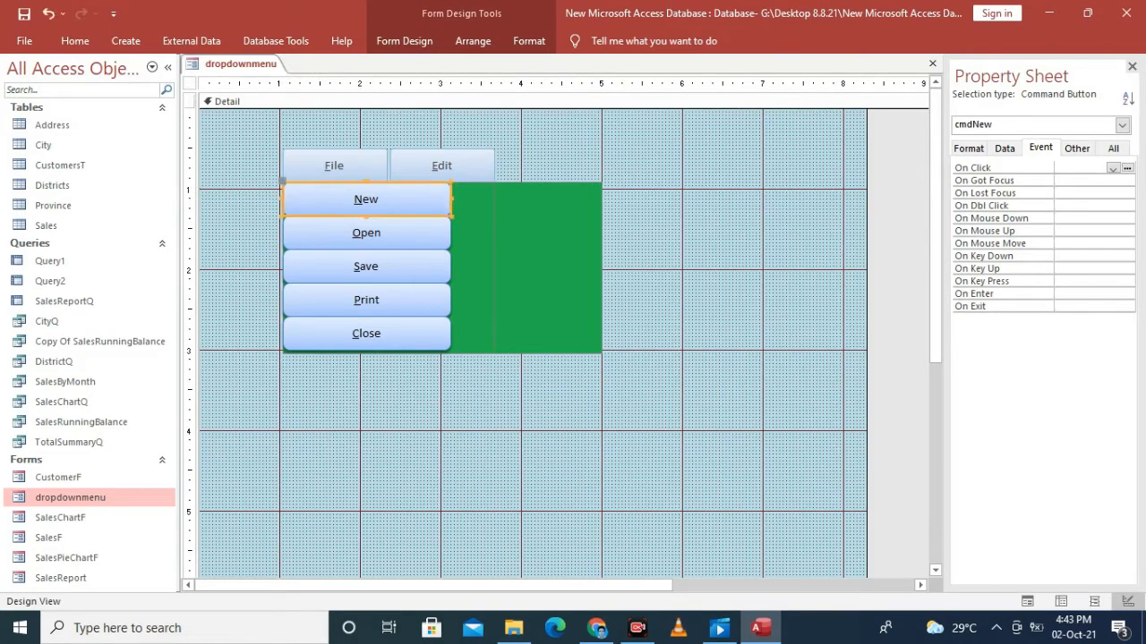
# Step: Draw a rectangle about 2.08" wide and 0.42" high covering the New button
pyautogui.click(404, 40)
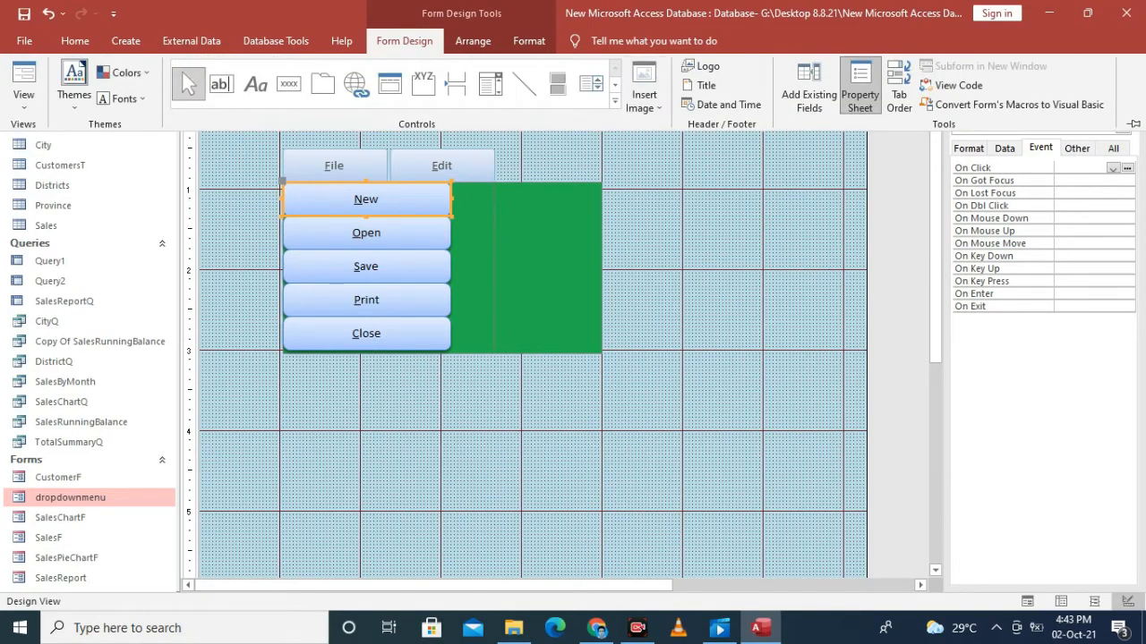
pyautogui.click(615, 101)
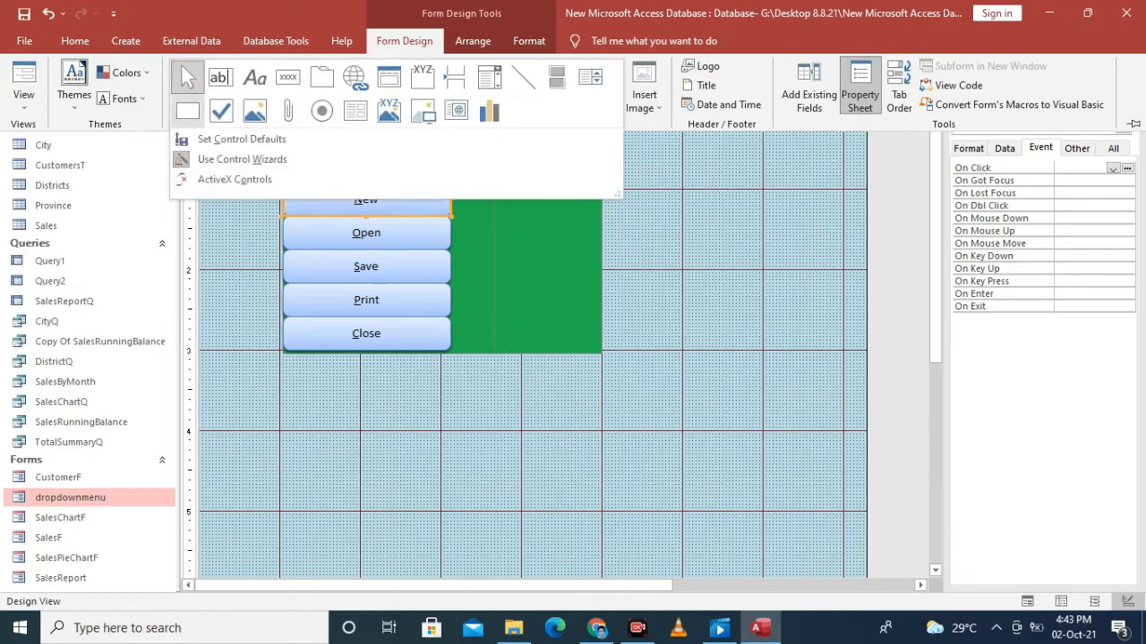
pyautogui.click(188, 110)
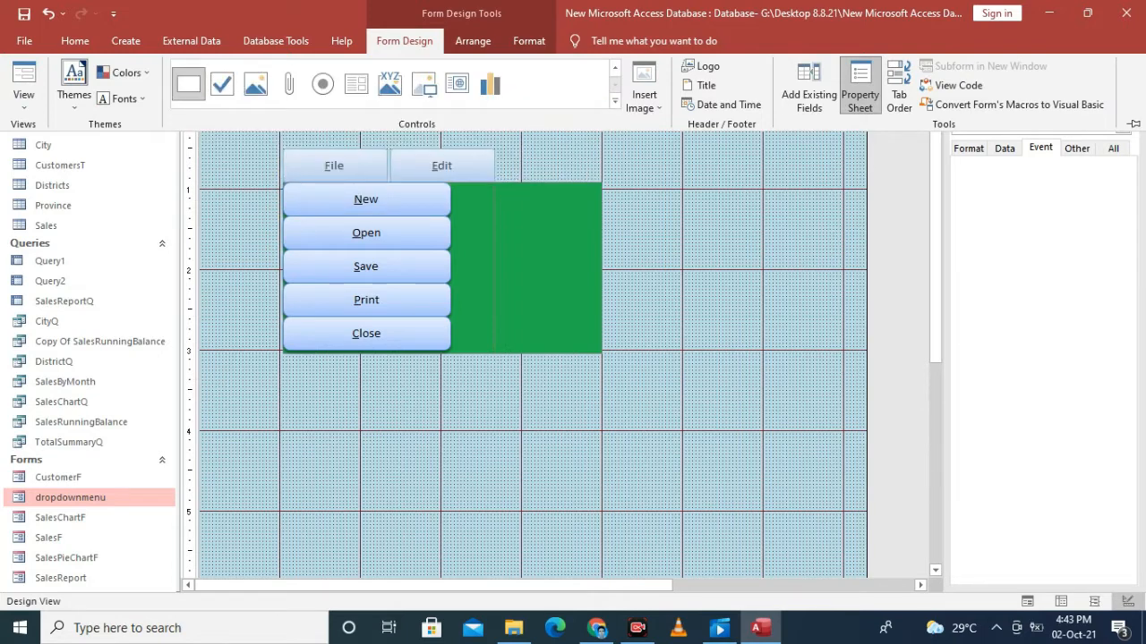
pyautogui.click(498, 260)
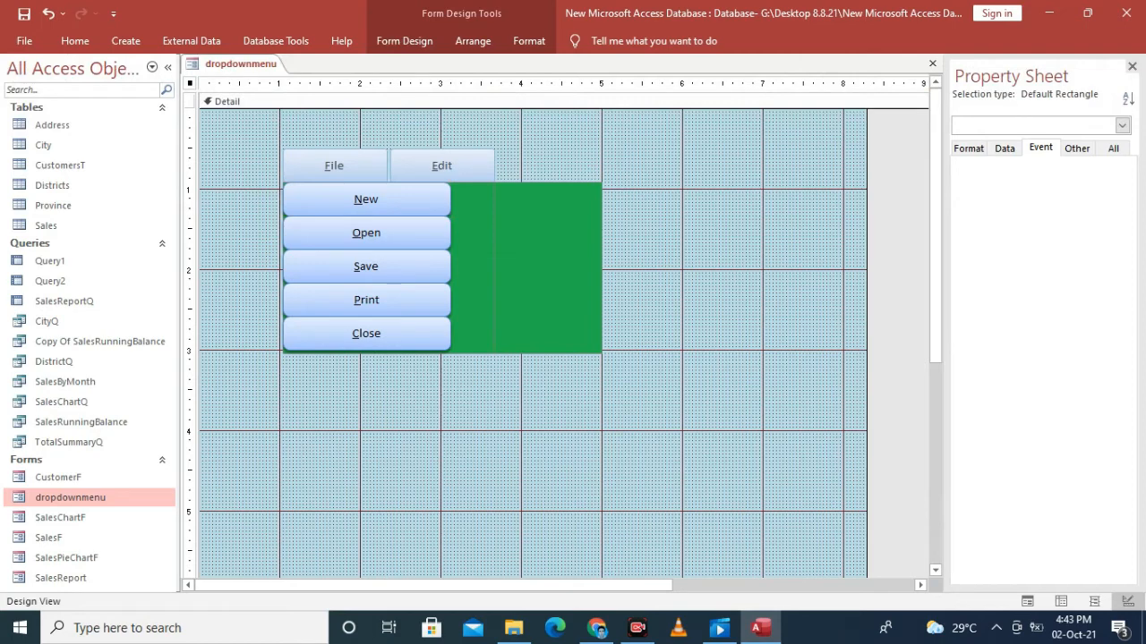
pyautogui.moveTo(282, 182); pyautogui.dragTo(450, 217)
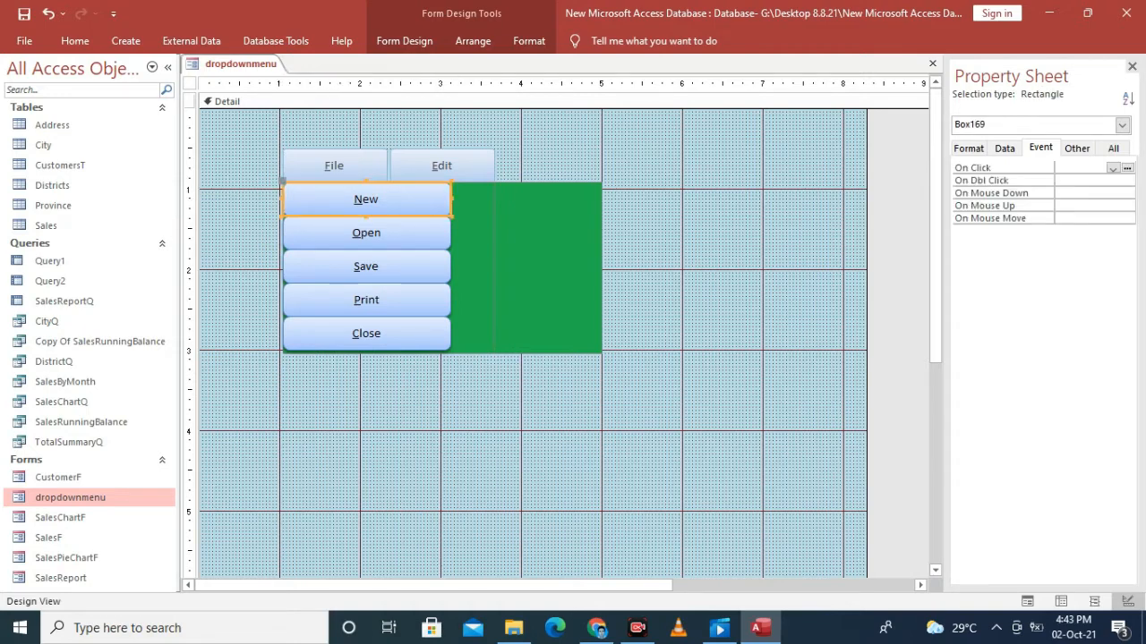
# Step: Fill the new rectangle over the New button with a grey Background 1 theme shade
pyautogui.click(76, 40)
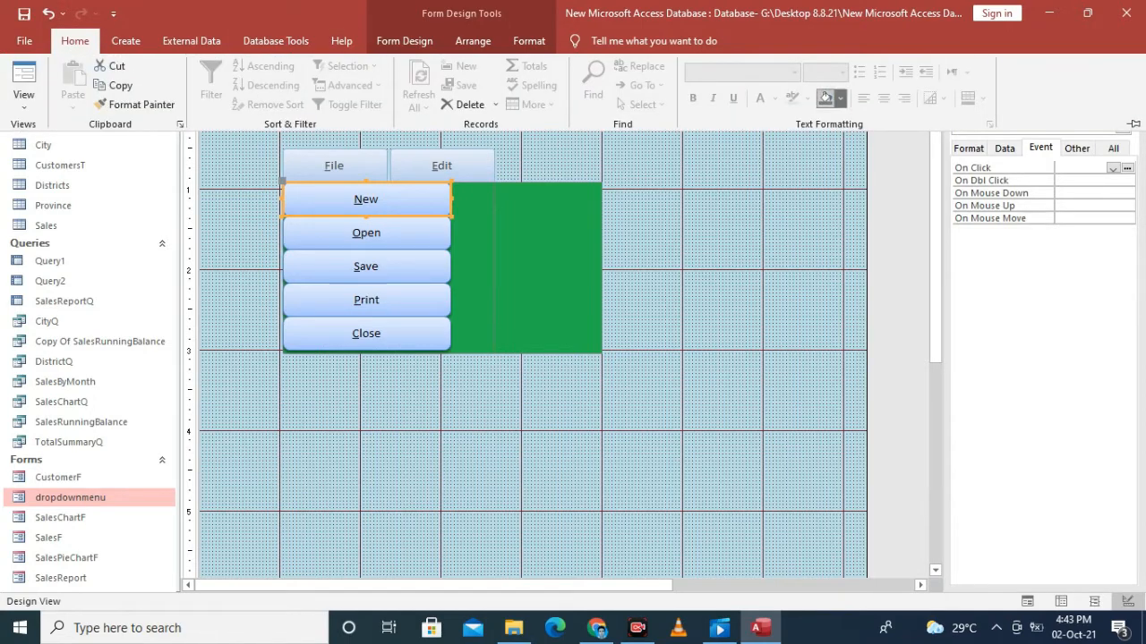
pyautogui.click(840, 98)
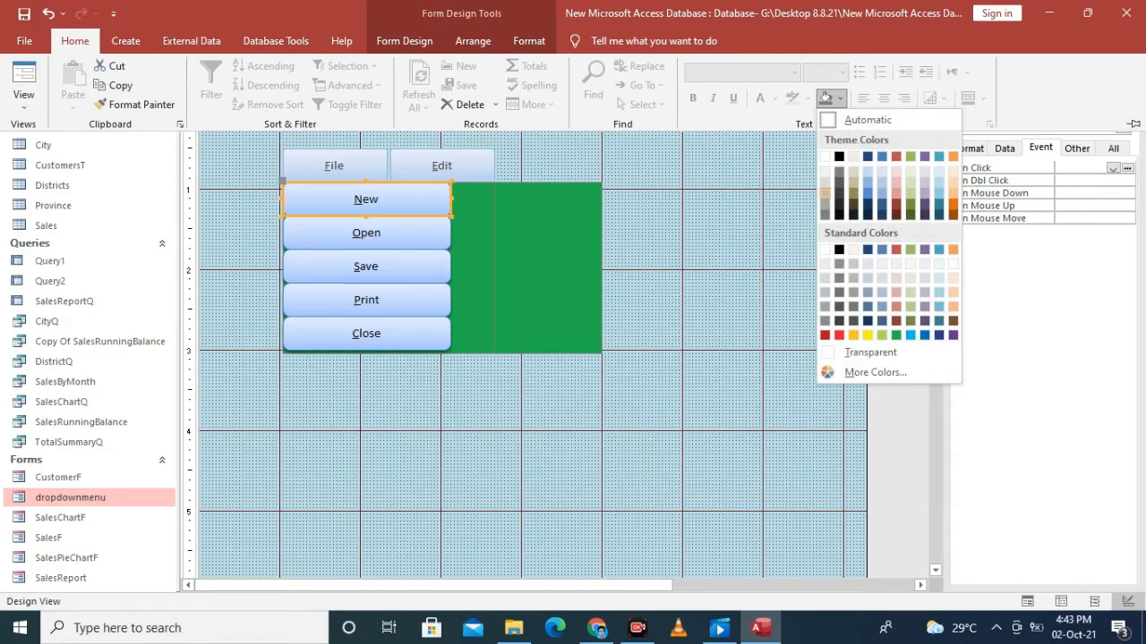
pyautogui.click(824, 191)
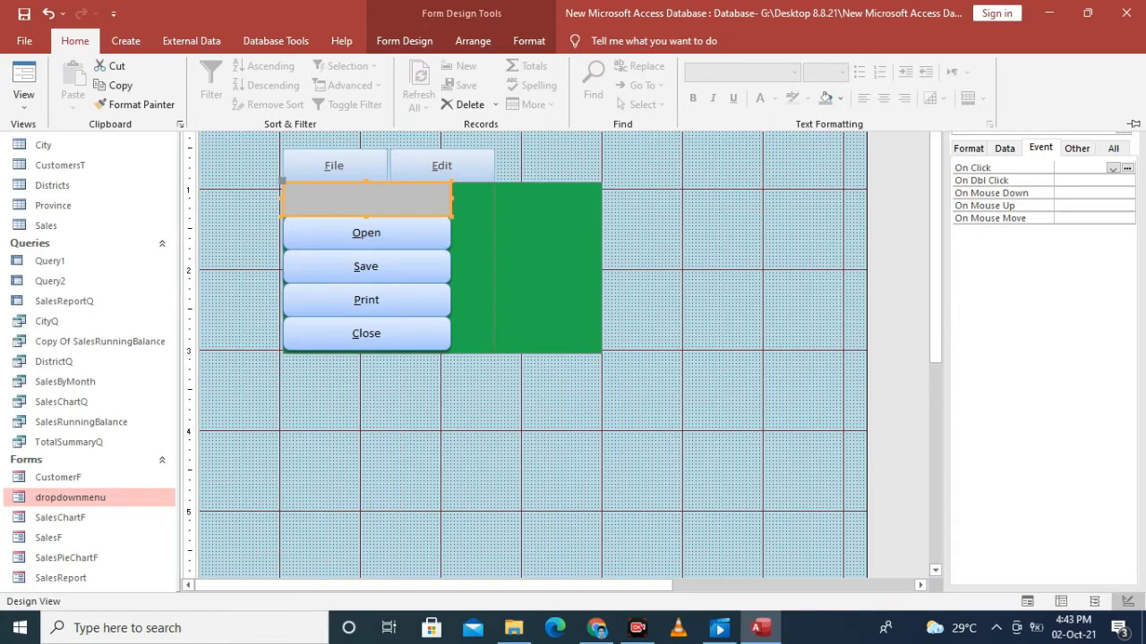
# Step: Set the grey rectangle's border style to Transparent
pyautogui.click(1113, 149)
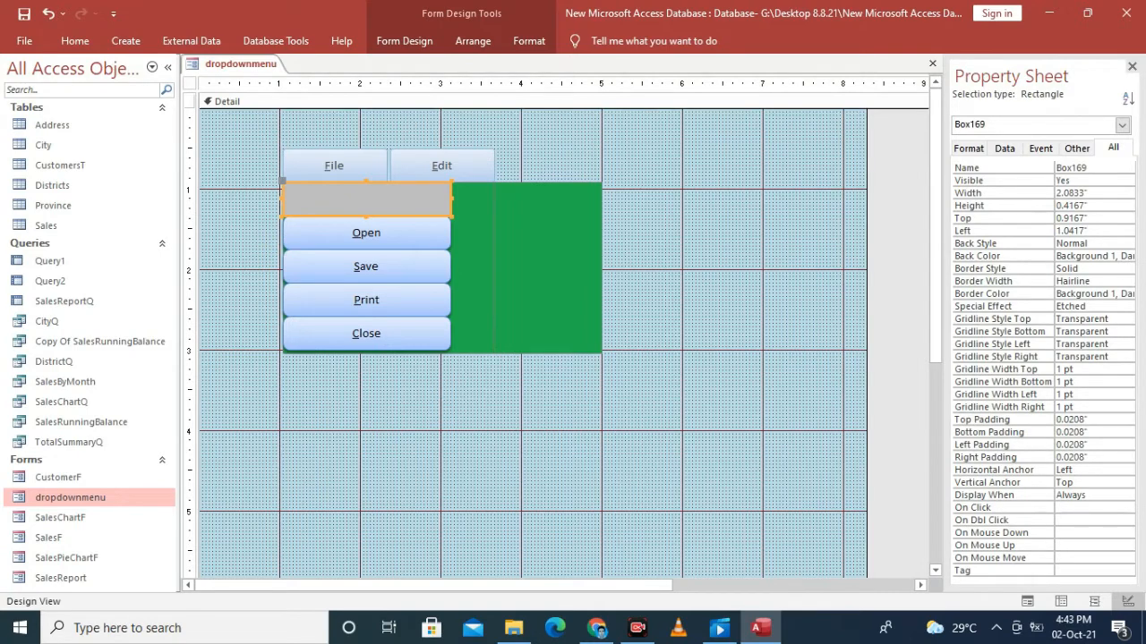
pyautogui.click(1126, 268)
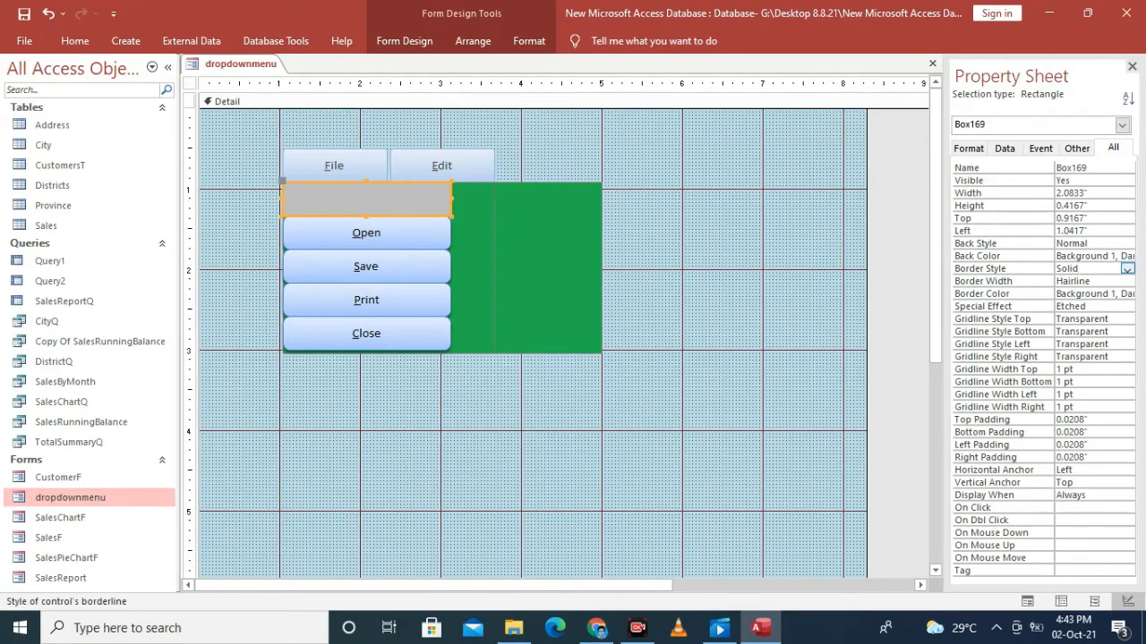
pyautogui.click(1127, 268)
pyautogui.press('Up')
pyautogui.press('Return')
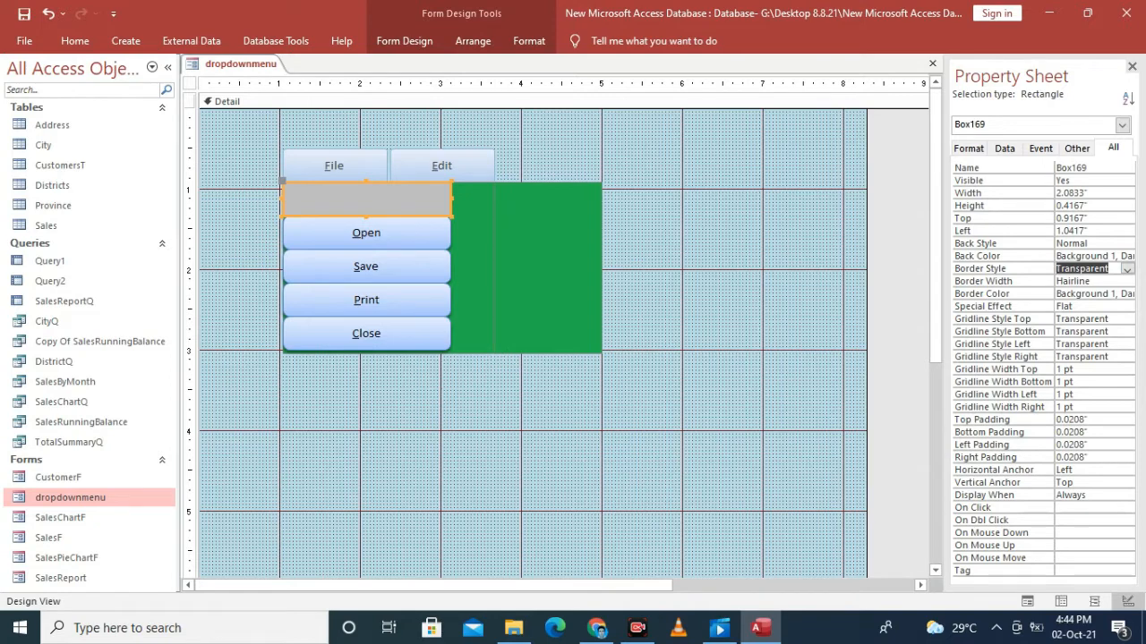
pyautogui.hotkey('ctrl', 'v')
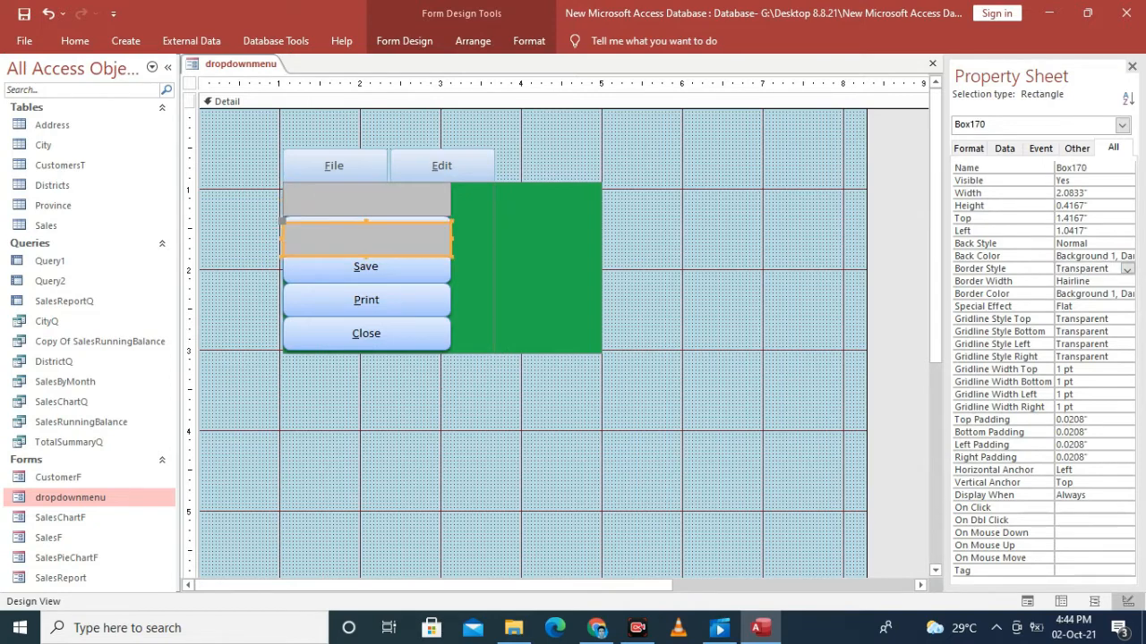
pyautogui.hotkey('shift', 'Up')
pyautogui.hotkey('shift', 'Up')
pyautogui.hotkey('shift', 'Up')
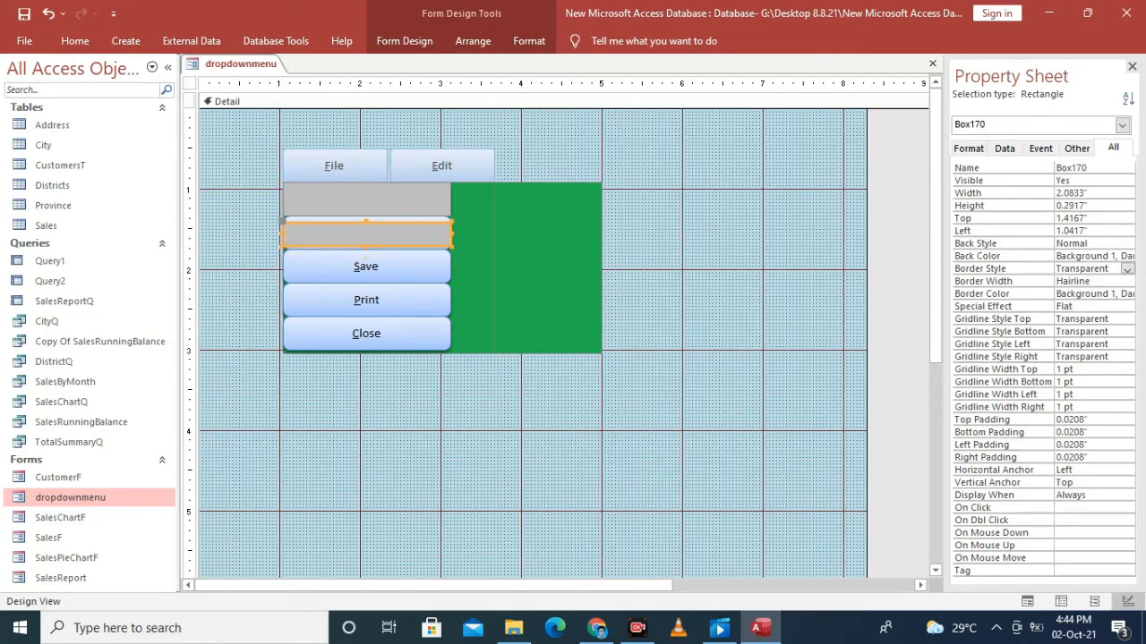
pyautogui.hotkey('ctrl', 'z')
pyautogui.hotkey('ctrl', 'z')
pyautogui.hotkey('ctrl', 'z')
pyautogui.hotkey('ctrl', 'z')
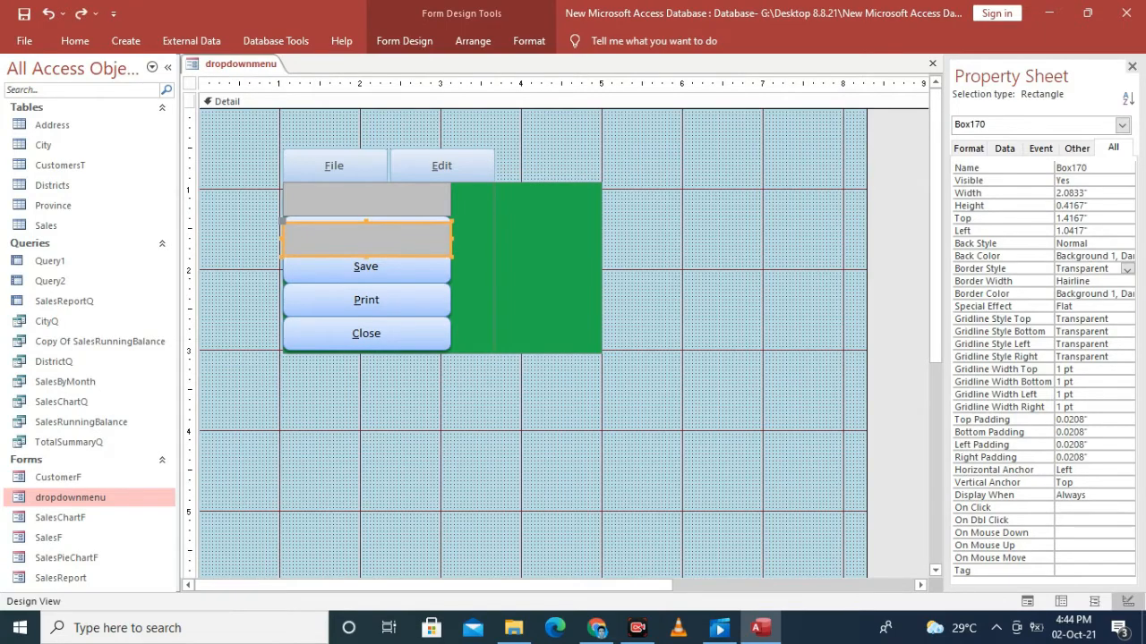
# Step: Paste four copies of the grey rectangle and align them over the Open, Save, Print and Close buttons
pyautogui.hotkey('ctrl', 'v')
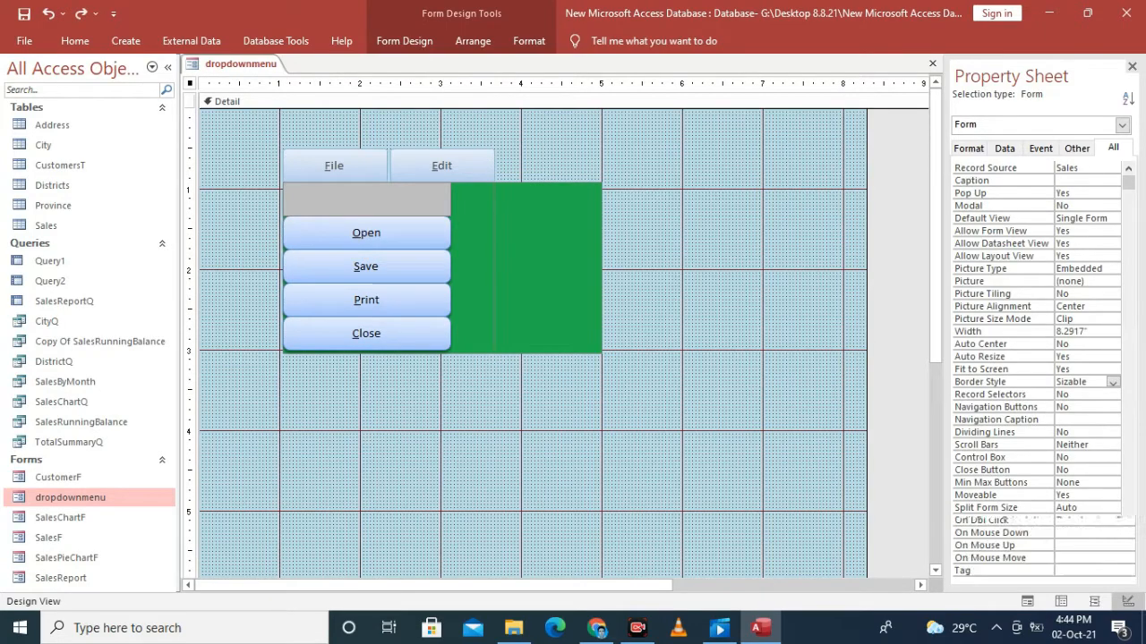
pyautogui.moveTo(283, 125); pyautogui.dragTo(367, 232)
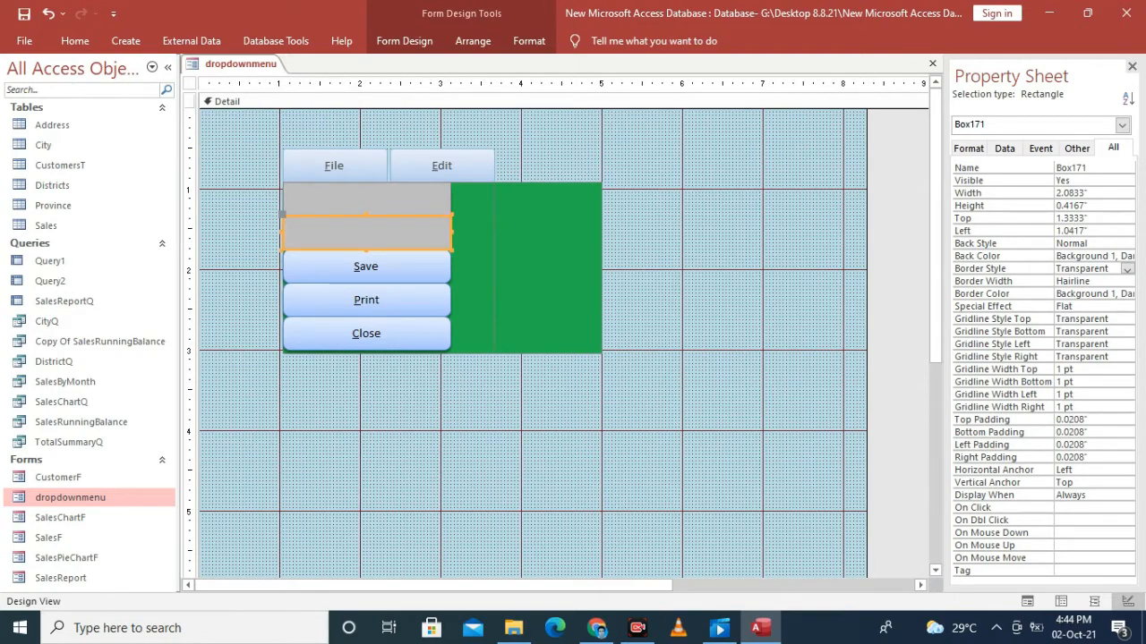
pyautogui.hotkey('ctrl', 'v')
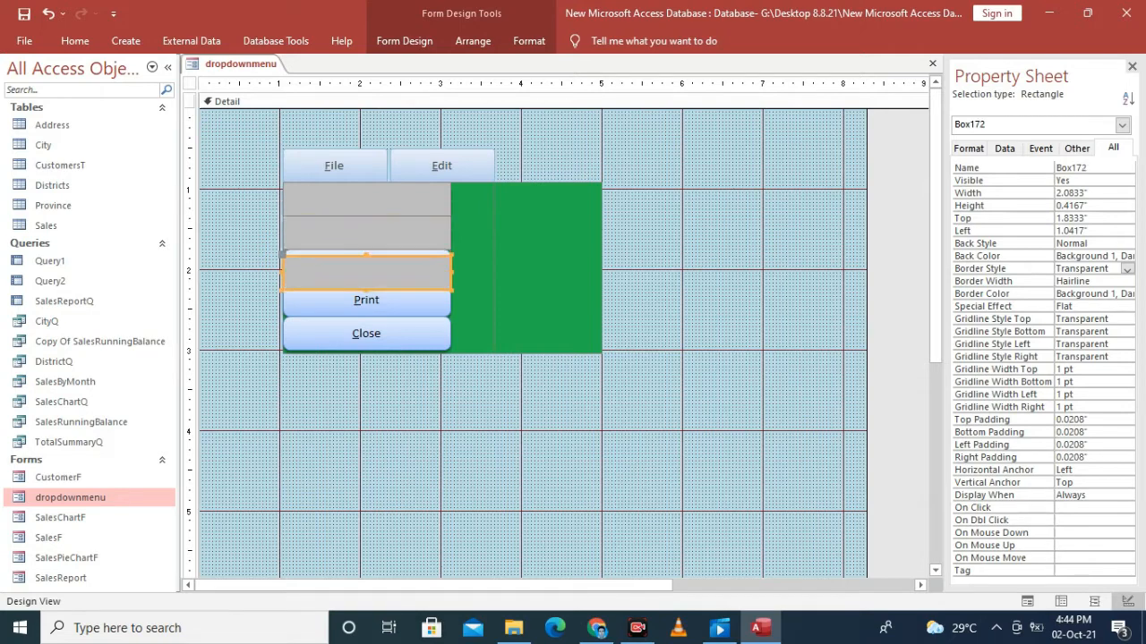
pyautogui.moveTo(367, 273); pyautogui.dragTo(367, 266)
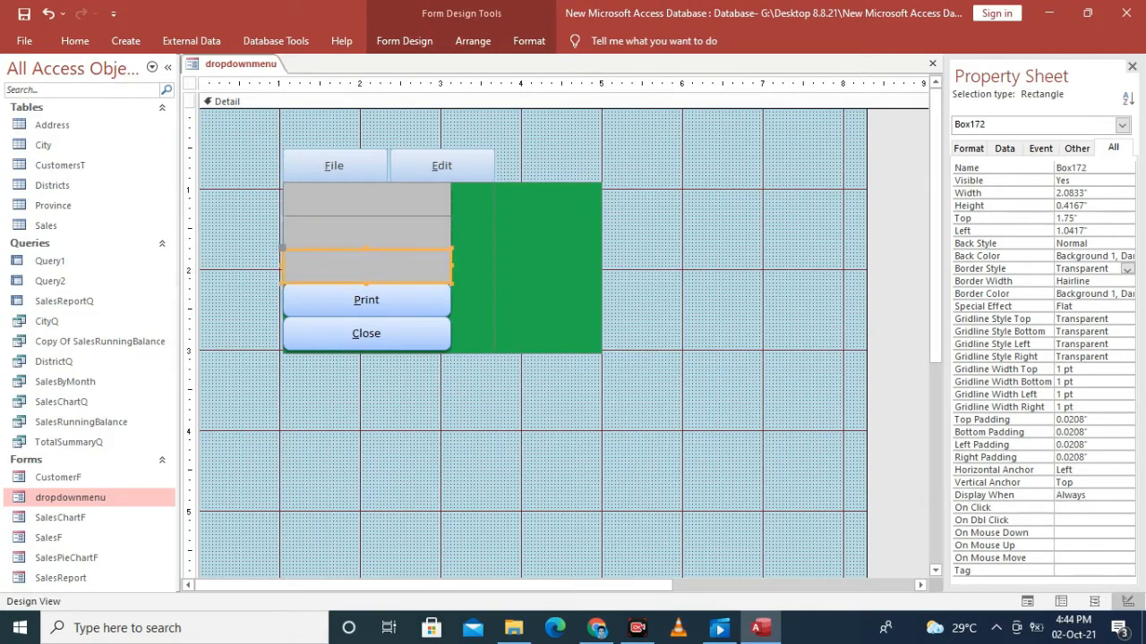
pyautogui.hotkey('ctrl', 'v')
pyautogui.hotkey('ctrl', 'v')
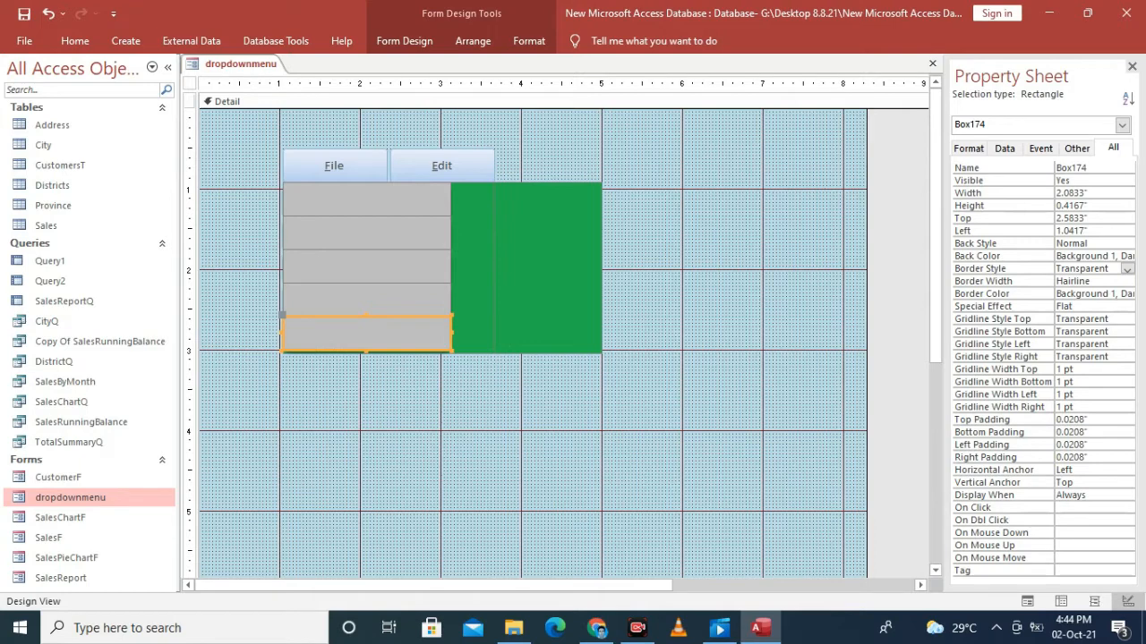
# Step: Narrow all five grey rectangles to 0.75" from their left edge to uncover the button captions, and undo the resize
pyautogui.keyDown('shift'); pyautogui.click(367, 300); pyautogui.keyUp('shift')
pyautogui.keyDown('shift'); pyautogui.click(366, 267); pyautogui.keyUp('shift')
pyautogui.keyDown('shift'); pyautogui.click(367, 233); pyautogui.keyUp('shift')
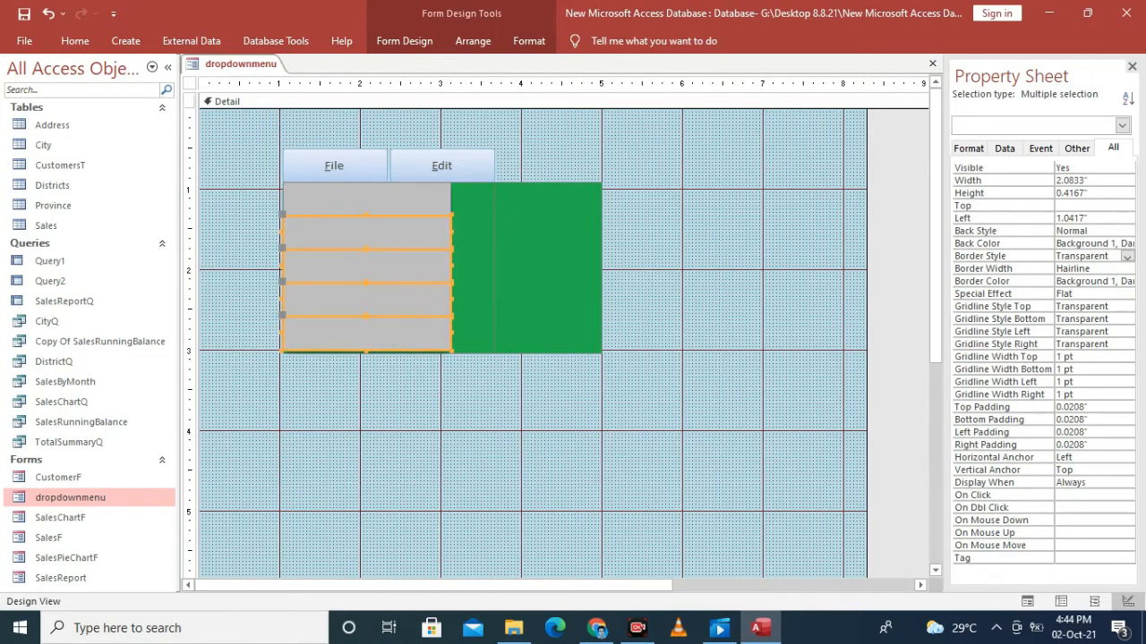
pyautogui.keyDown('shift'); pyautogui.click(367, 198); pyautogui.keyUp('shift')
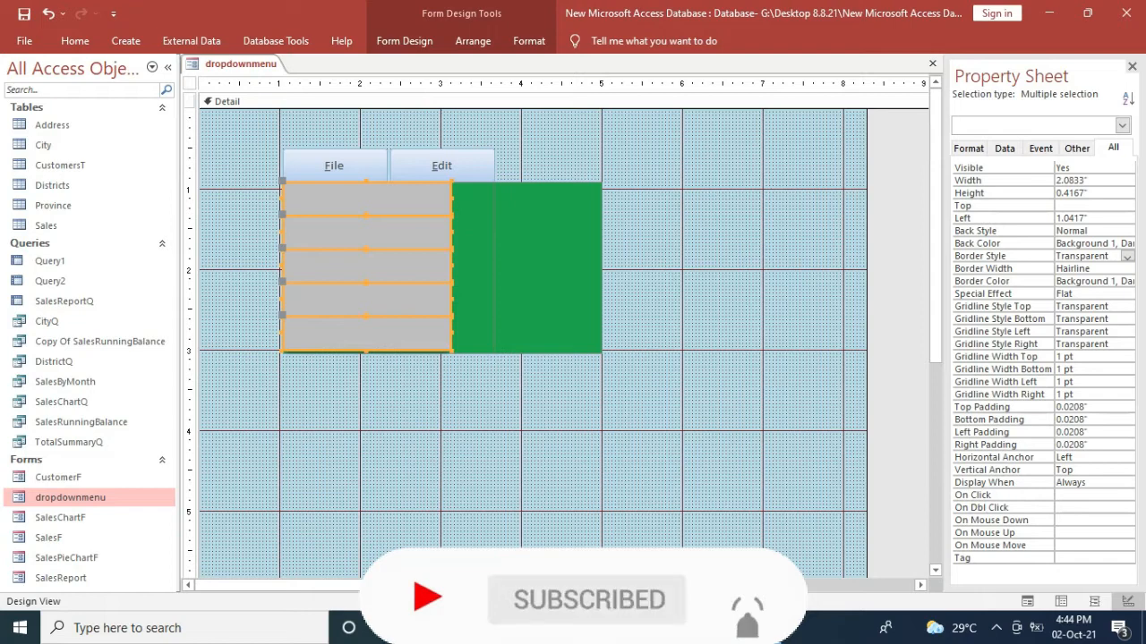
pyautogui.moveTo(283, 268); pyautogui.dragTo(390, 268)
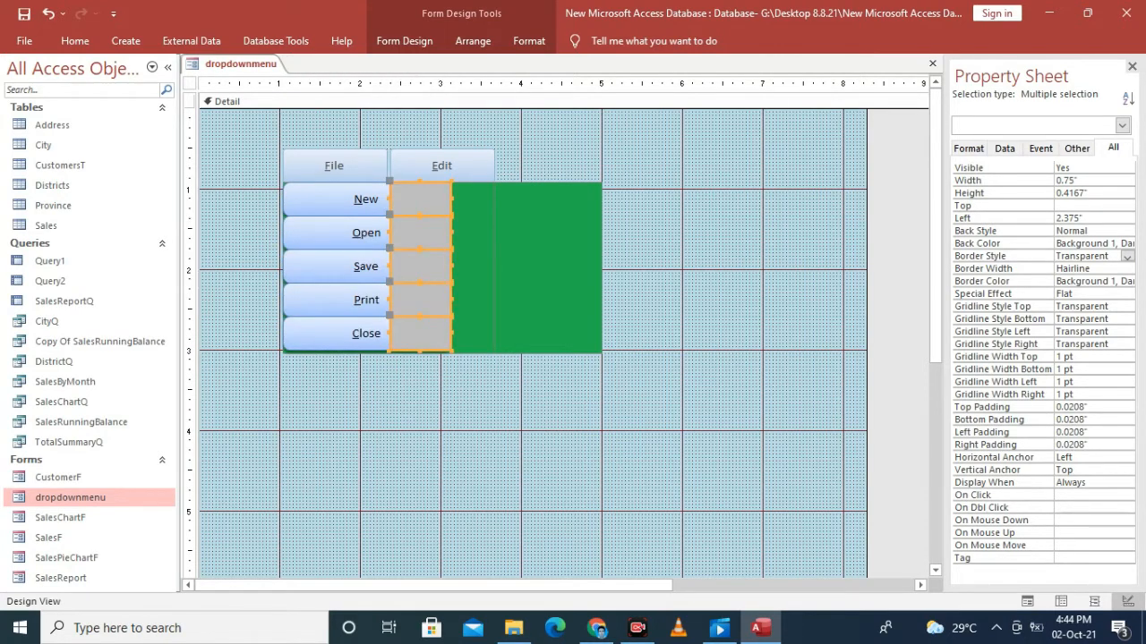
pyautogui.click(473, 268)
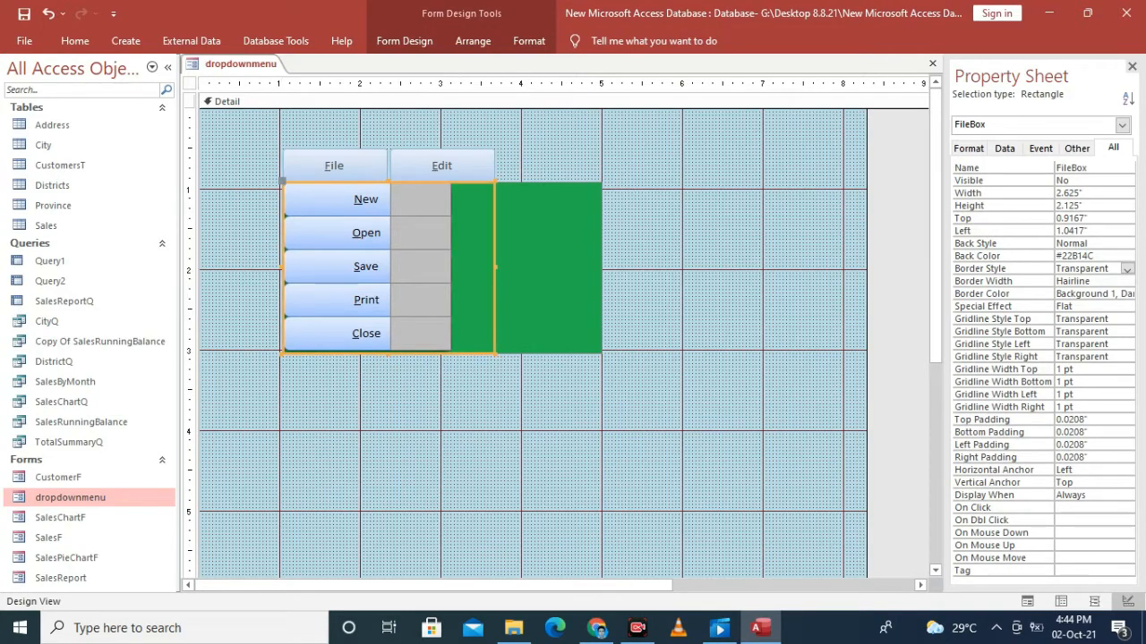
pyautogui.hotkey('ctrl', 'z')
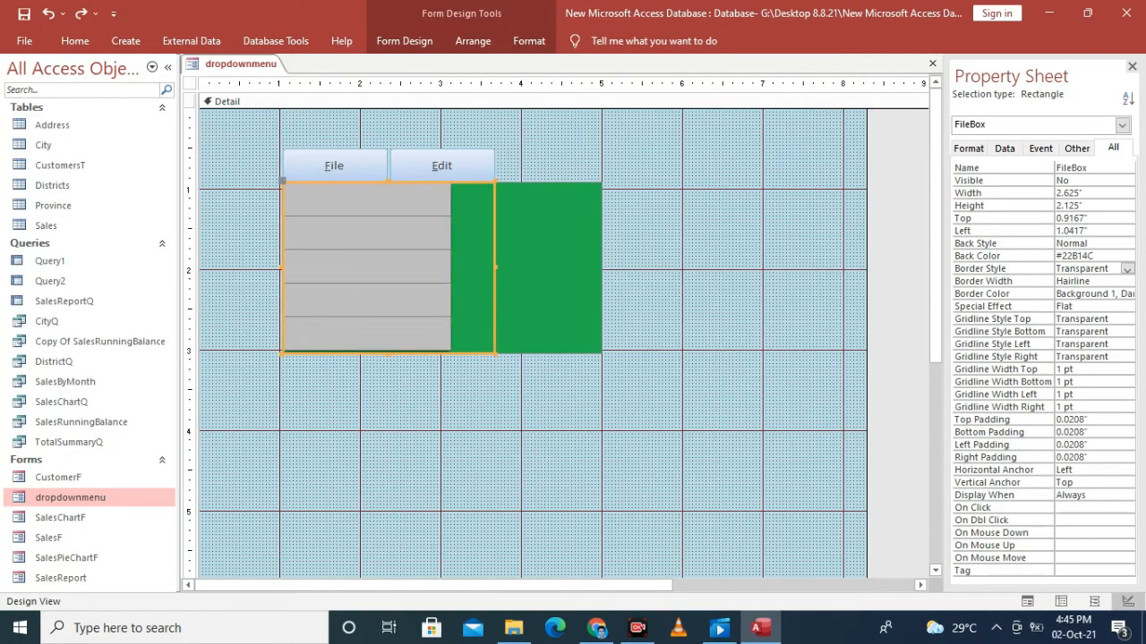
pyautogui.click(394, 403)
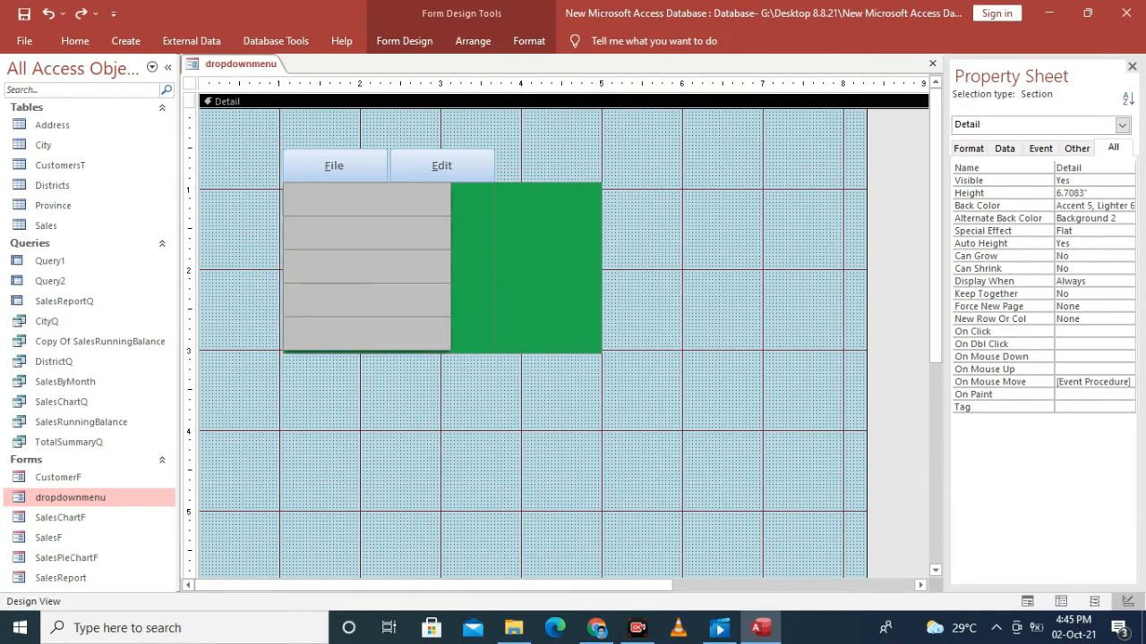
pyautogui.click(367, 334)
pyautogui.keyDown('shift'); pyautogui.click(367, 300); pyautogui.keyUp('shift')
pyautogui.keyDown('shift'); pyautogui.click(367, 267); pyautogui.keyUp('shift')
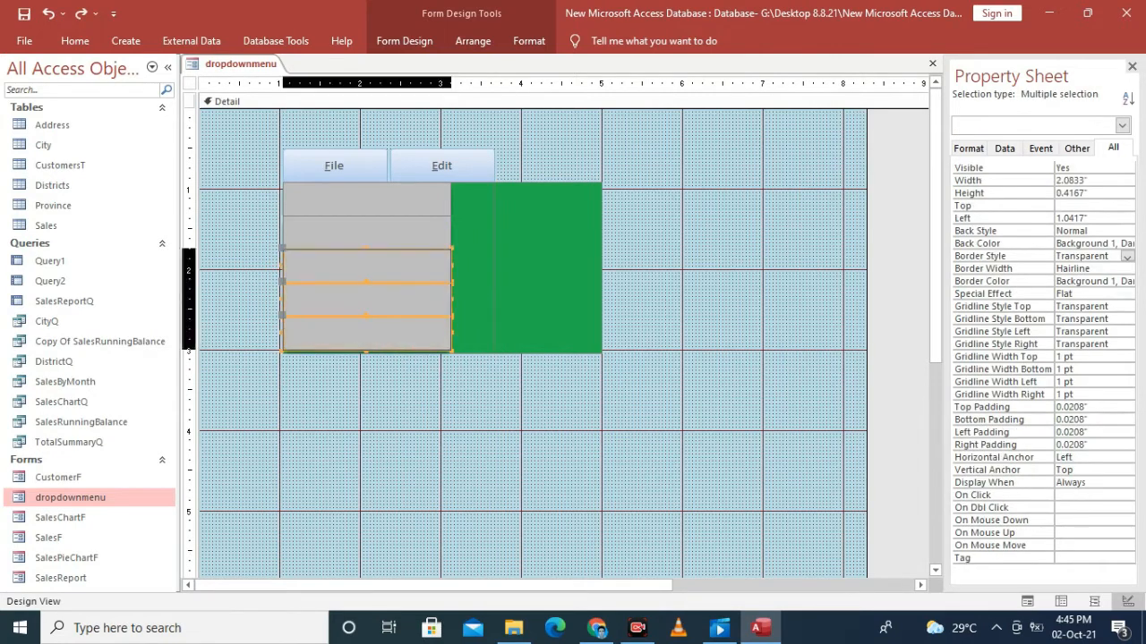
pyautogui.keyDown('shift'); pyautogui.click(367, 233); pyautogui.keyUp('shift')
# Step: Shorten the name of the grey rectangle covering the New button to Box
pyautogui.click(367, 200)
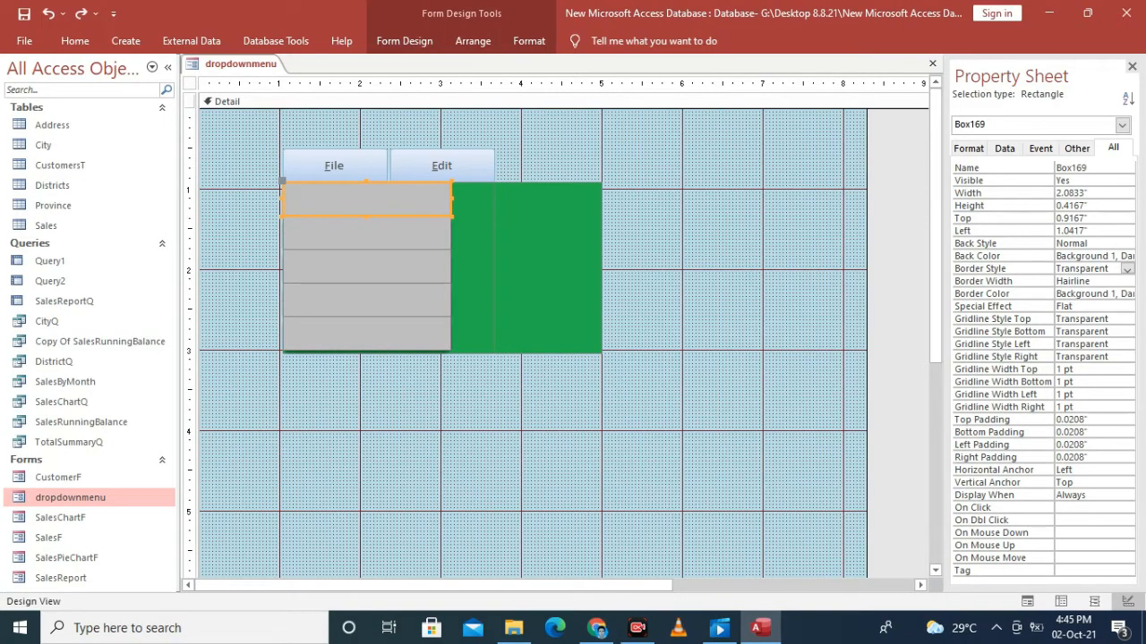
pyautogui.click(1097, 168)
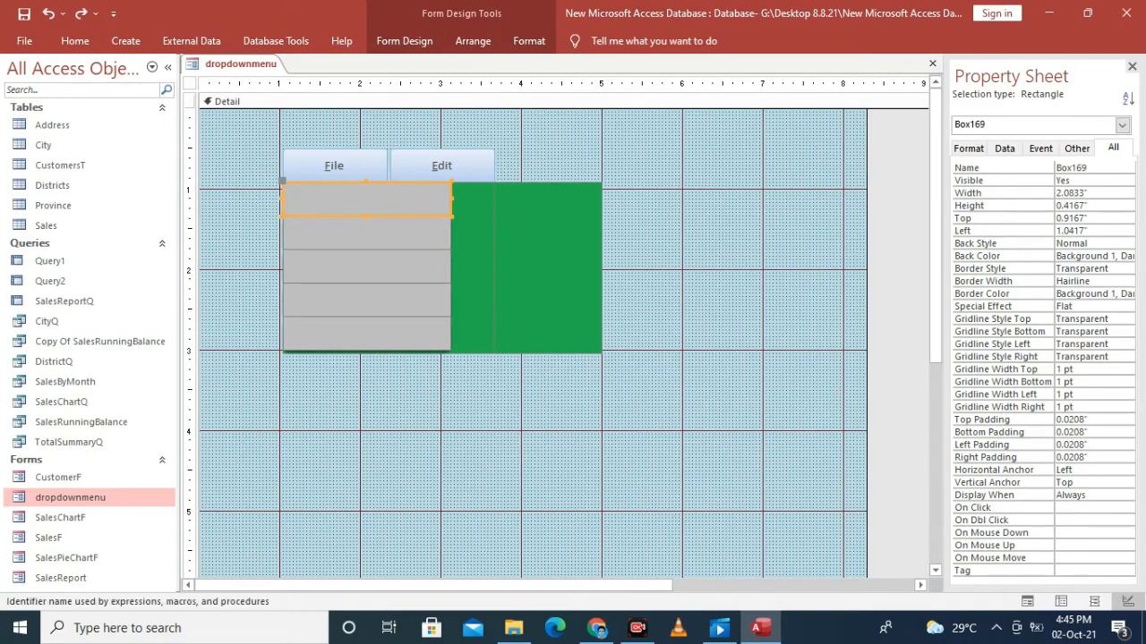
pyautogui.press('BackSpace')
pyautogui.press('BackSpace')
pyautogui.press('BackSpace')
# Step: Narrow all five grey rectangles from their left edge to 0.875" wide, uncovering the button captions
pyautogui.click(367, 233)
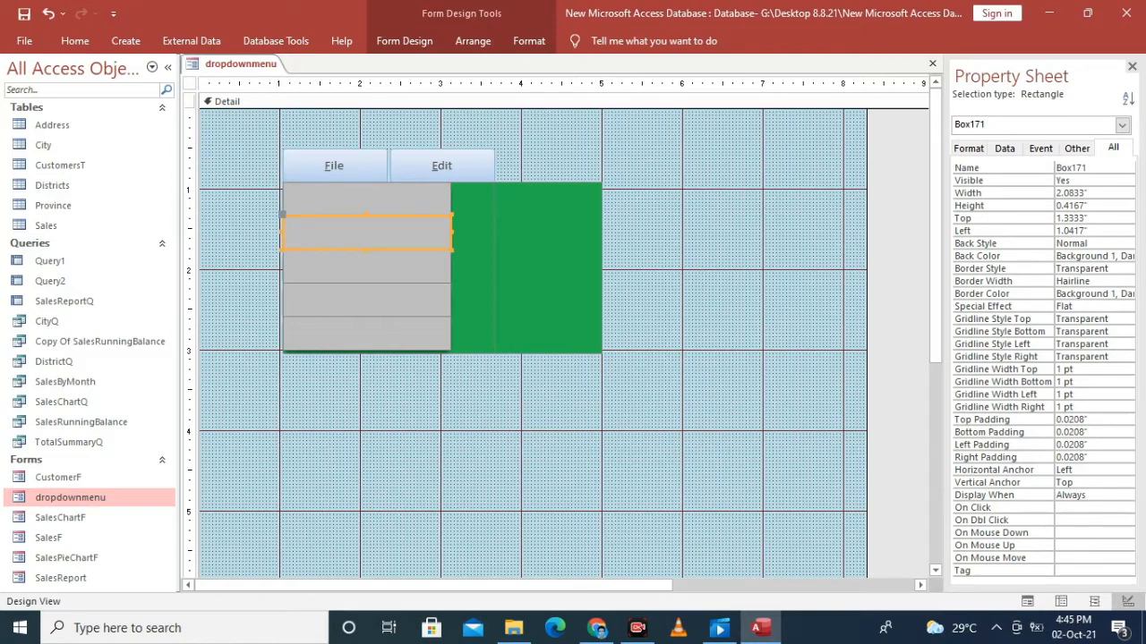
pyautogui.keyDown('shift'); pyautogui.click(367, 198); pyautogui.keyUp('shift')
pyautogui.keyDown('shift'); pyautogui.click(367, 266); pyautogui.keyUp('shift')
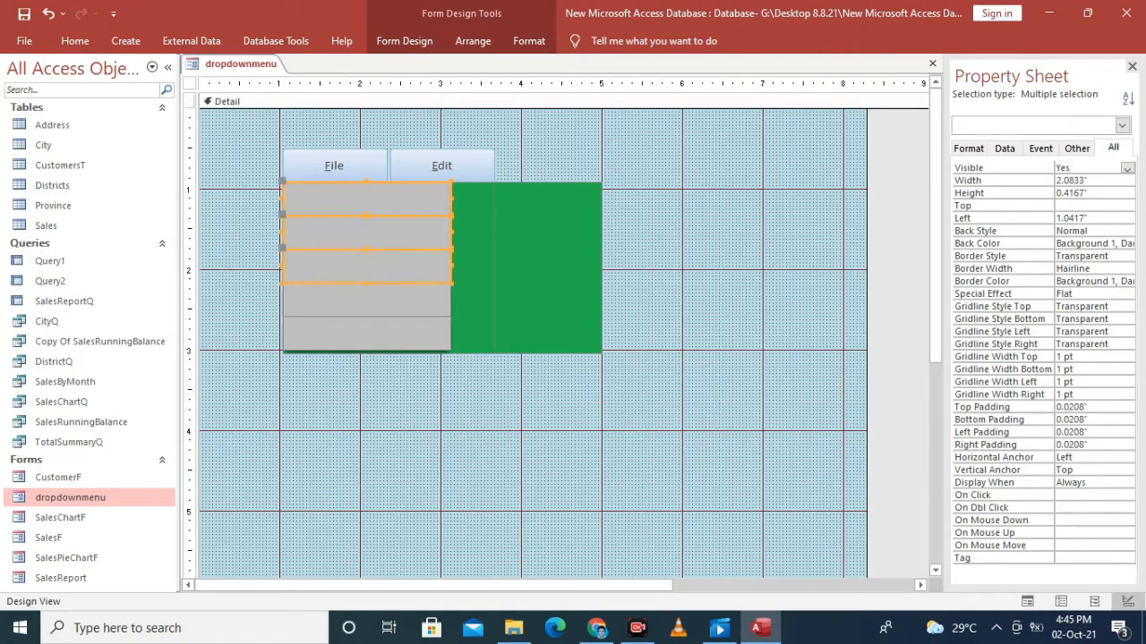
pyautogui.keyDown('shift'); pyautogui.click(367, 300); pyautogui.keyUp('shift')
pyautogui.keyDown('shift'); pyautogui.click(367, 334); pyautogui.keyUp('shift')
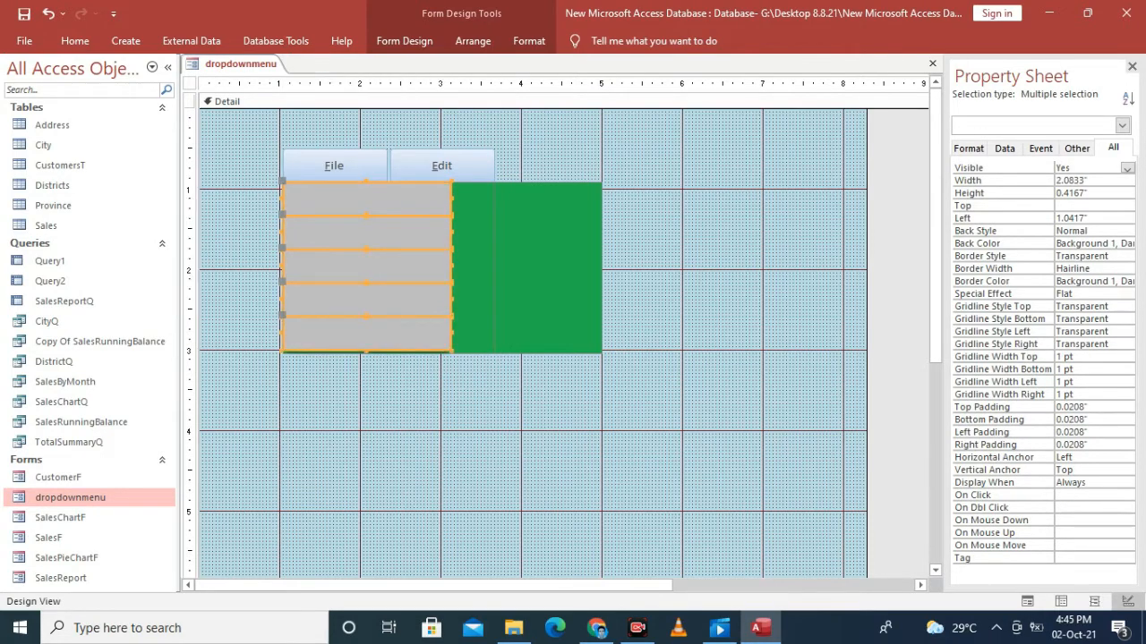
pyautogui.moveTo(283, 267); pyautogui.dragTo(380, 267)
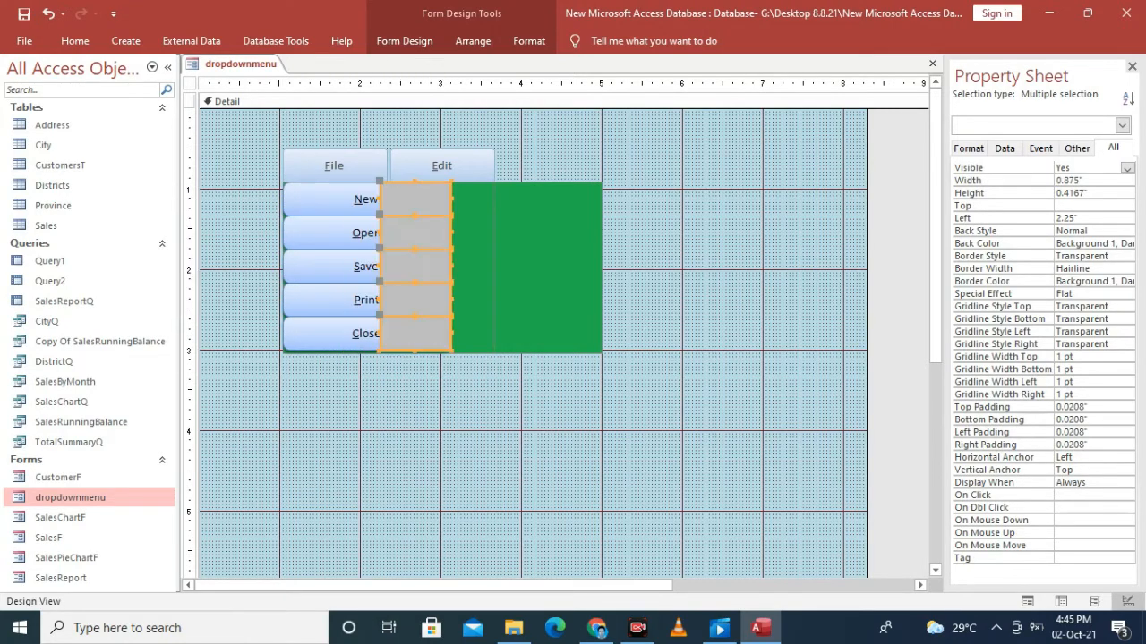
pyautogui.click(466, 412)
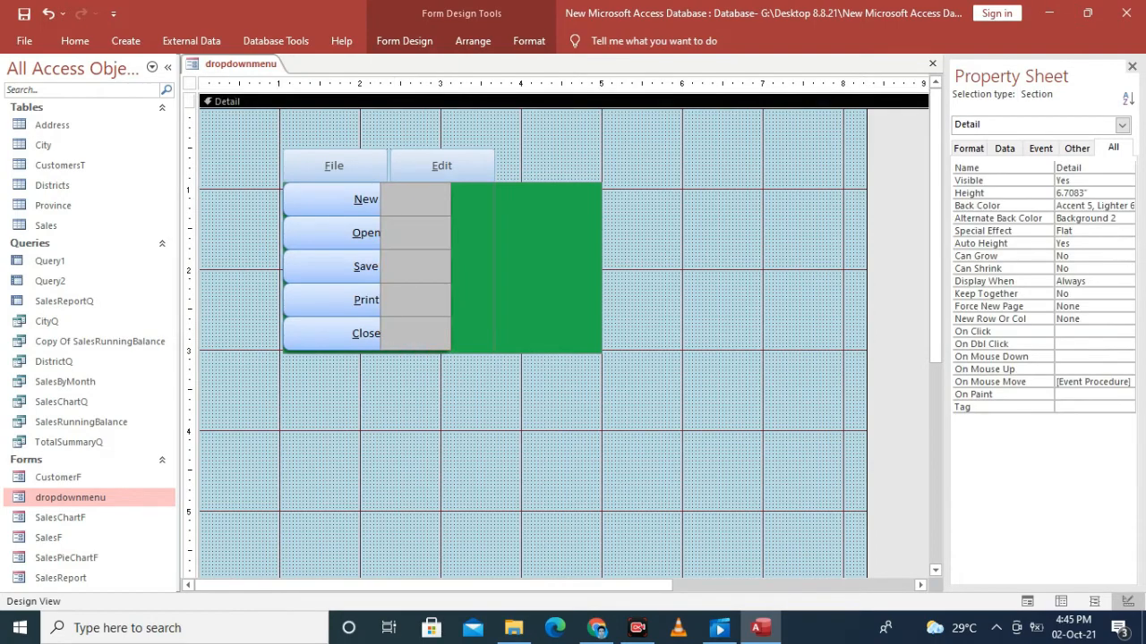
# Step: Rename the grey rectangle beside the New caption as NewBox
pyautogui.click(416, 200)
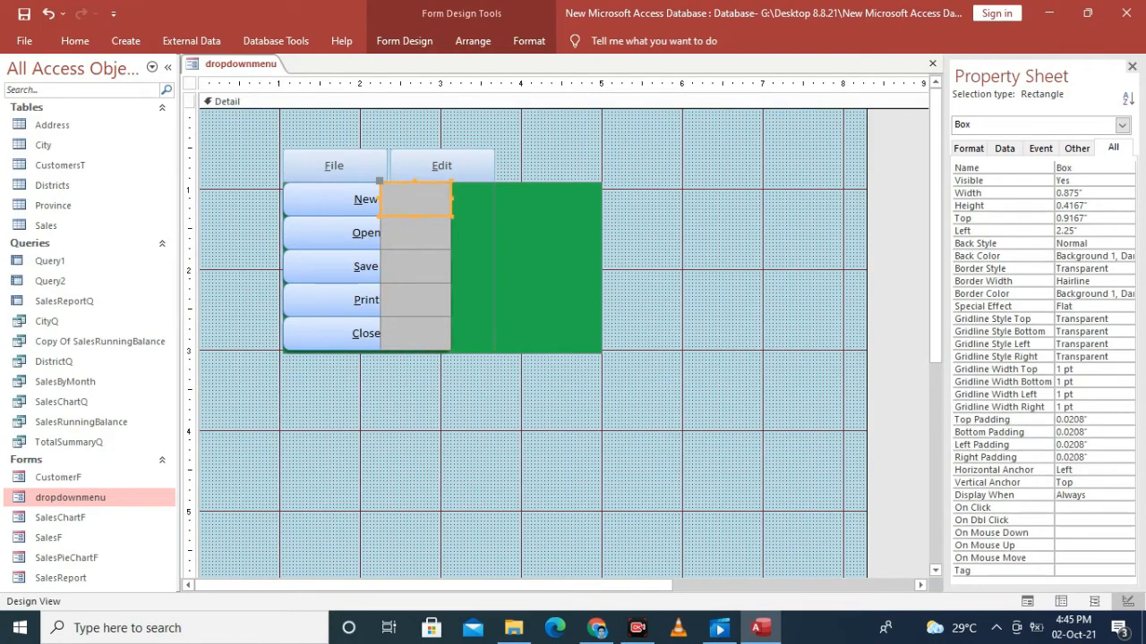
pyautogui.click(1075, 168)
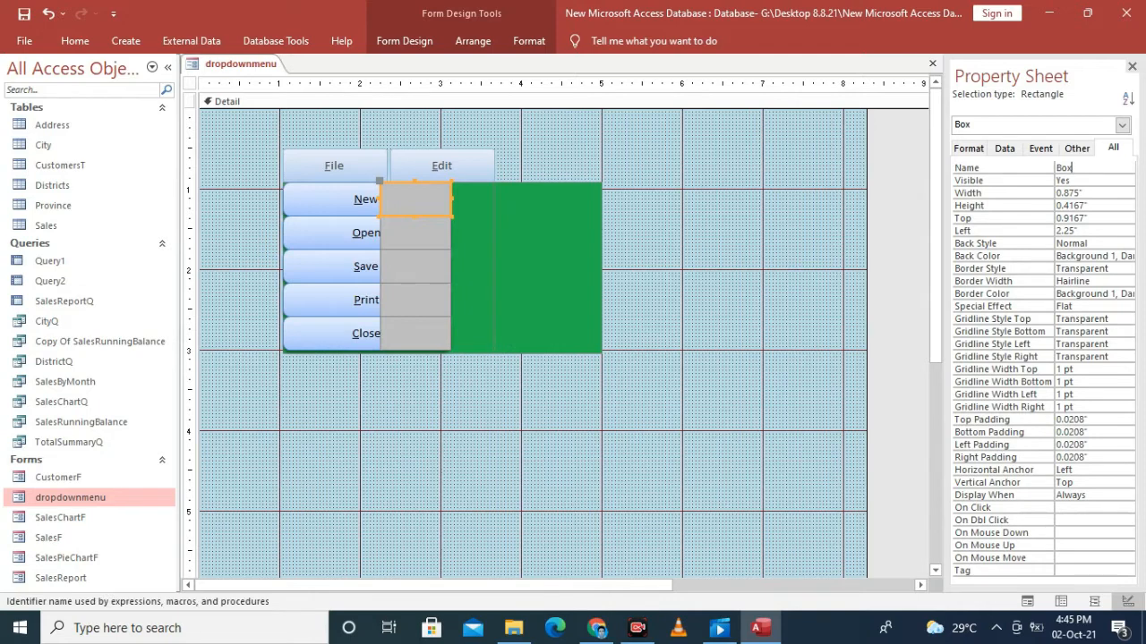
pyautogui.press('Left')
pyautogui.press('Left')
pyautogui.press('Left')
pyautogui.write('New')
# Step: Rename the grey rectangle beside the Open caption as OpenBox
pyautogui.click(415, 233)
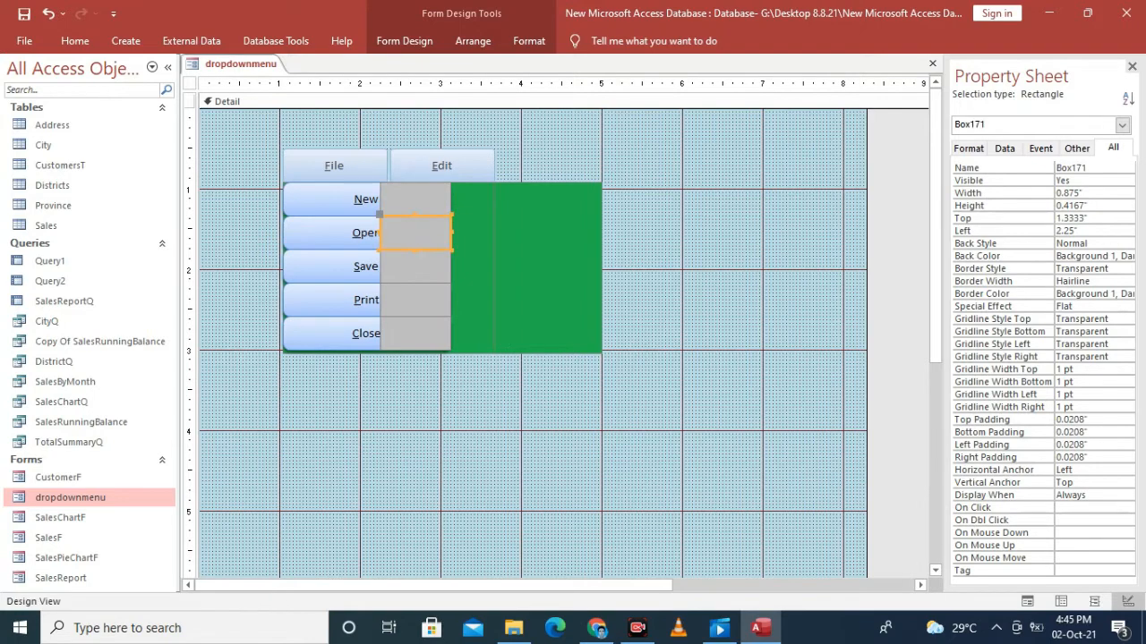
pyautogui.click(1088, 169)
pyautogui.press('BackSpace')
pyautogui.press('BackSpace')
pyautogui.press('BackSpace')
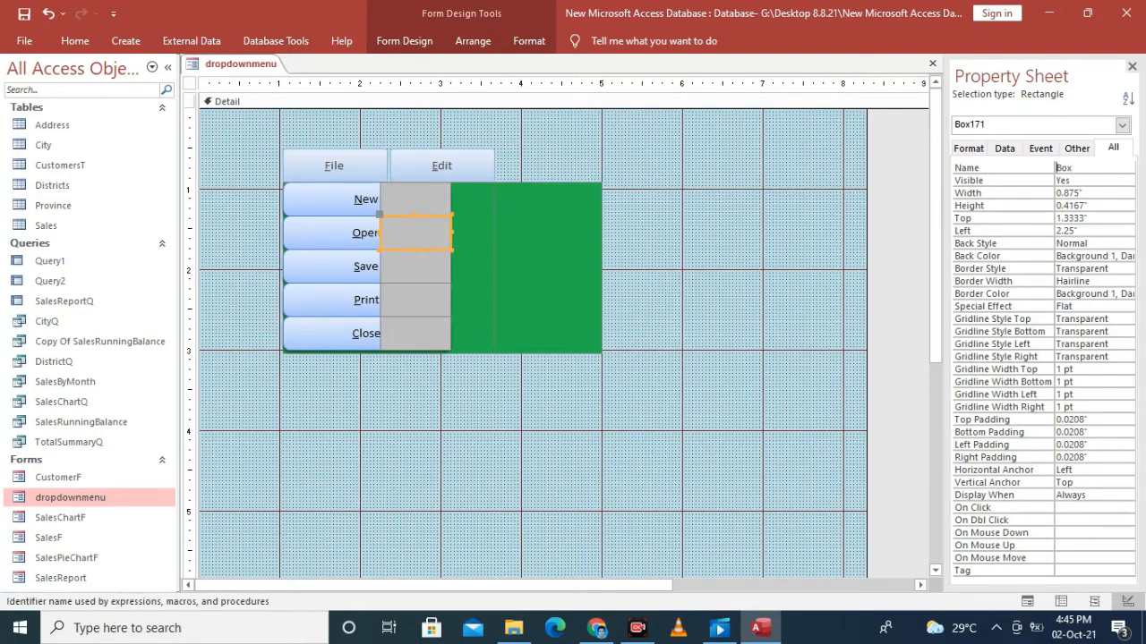
pyautogui.press('Home')
pyautogui.write('Open')
# Step: Rename the grey rectangle beside the Save caption as SaveBox
pyautogui.click(415, 267)
pyautogui.click(1089, 169)
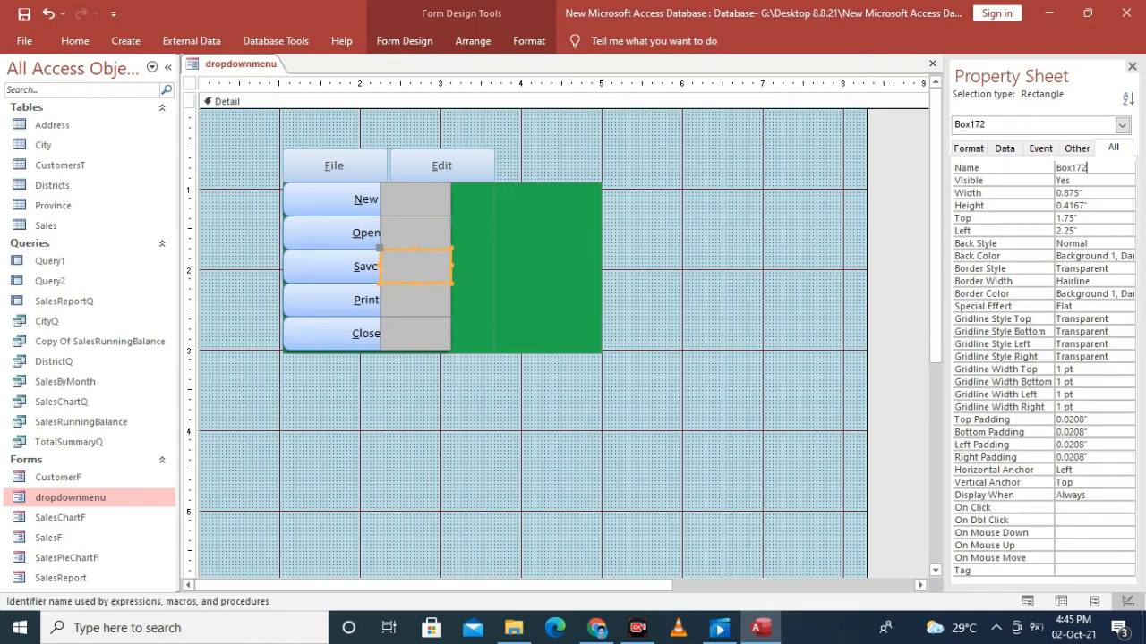
pyautogui.press('BackSpace')
pyautogui.press('BackSpace')
pyautogui.press('BackSpace')
pyautogui.press('Home')
pyautogui.write('Save')
# Step: Rename the grey rectangle beside the Print caption as PrintBox
pyautogui.click(415, 301)
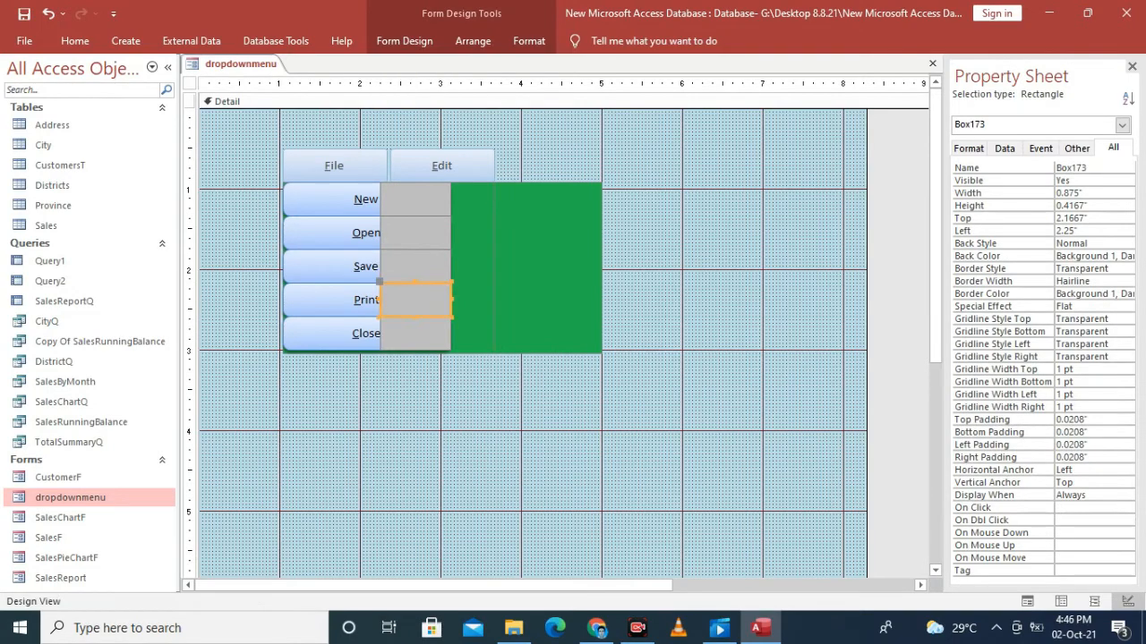
pyautogui.click(1094, 169)
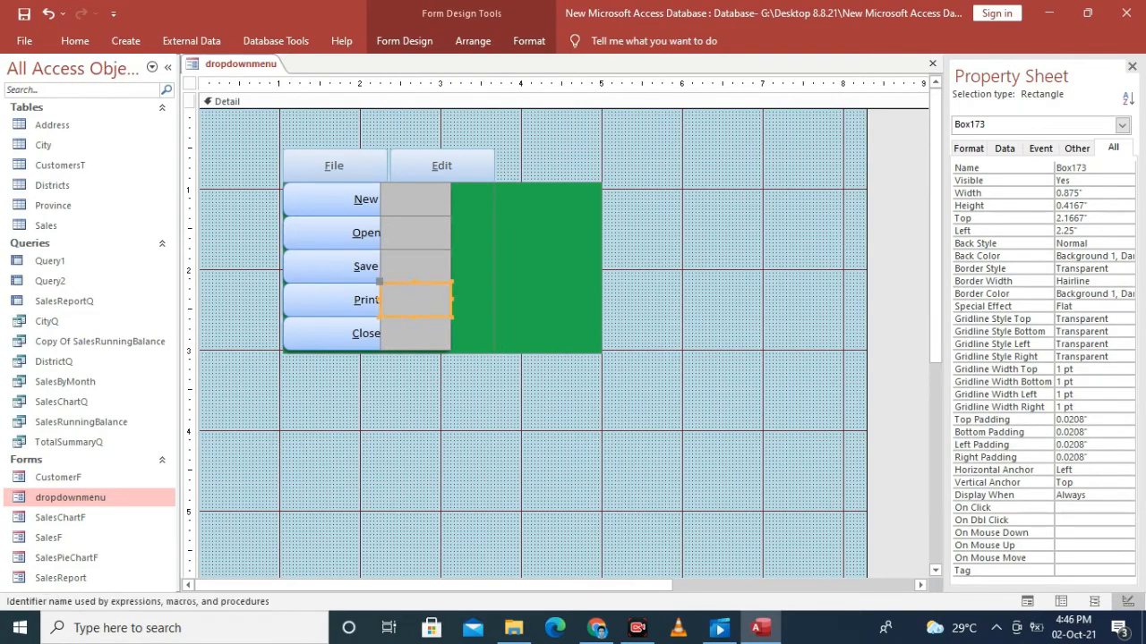
pyautogui.press('BackSpace')
pyautogui.press('BackSpace')
pyautogui.press('BackSpace')
pyautogui.press('Left')
pyautogui.press('Left')
pyautogui.press('Left')
pyautogui.write('Print')
# Step: Rename the grey rectangle beside the Close caption as CloseBox
pyautogui.click(415, 334)
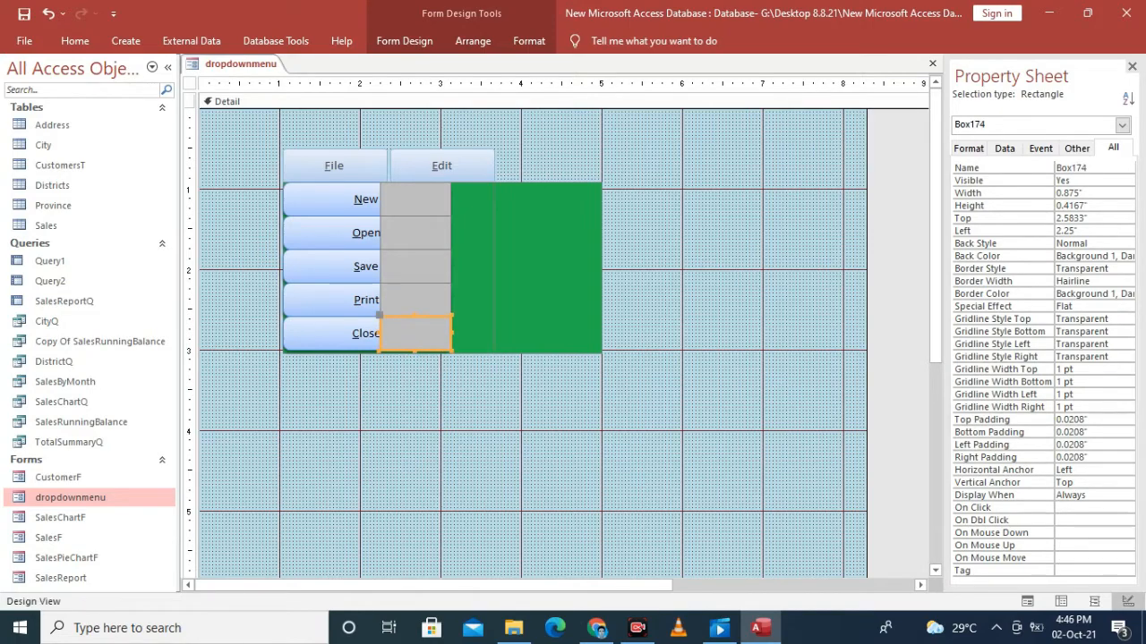
pyautogui.click(1094, 169)
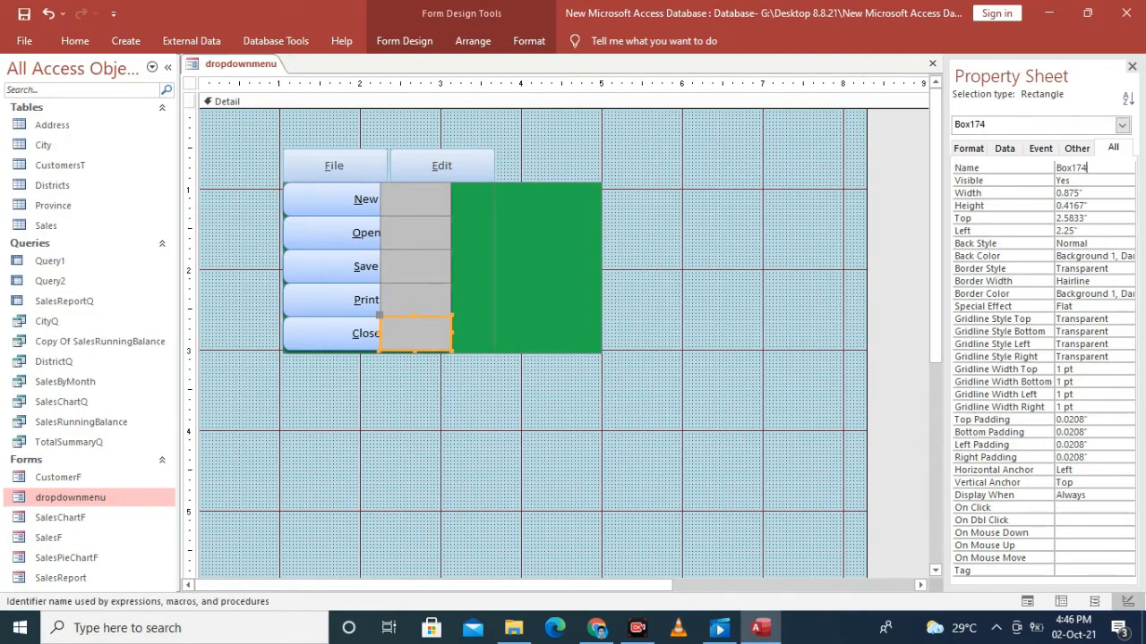
pyautogui.press('BackSpace')
pyautogui.press('BackSpace')
pyautogui.press('BackSpace')
pyautogui.press('Left')
pyautogui.press('Left')
pyautogui.press('Left')
pyautogui.write('Close')
# Step: Resize all five grey rectangles to 2.0833" wide and 0.3333" high, extending them back to the buttons' left edge
pyautogui.keyDown('shift'); pyautogui.click(416, 300); pyautogui.keyUp('shift')
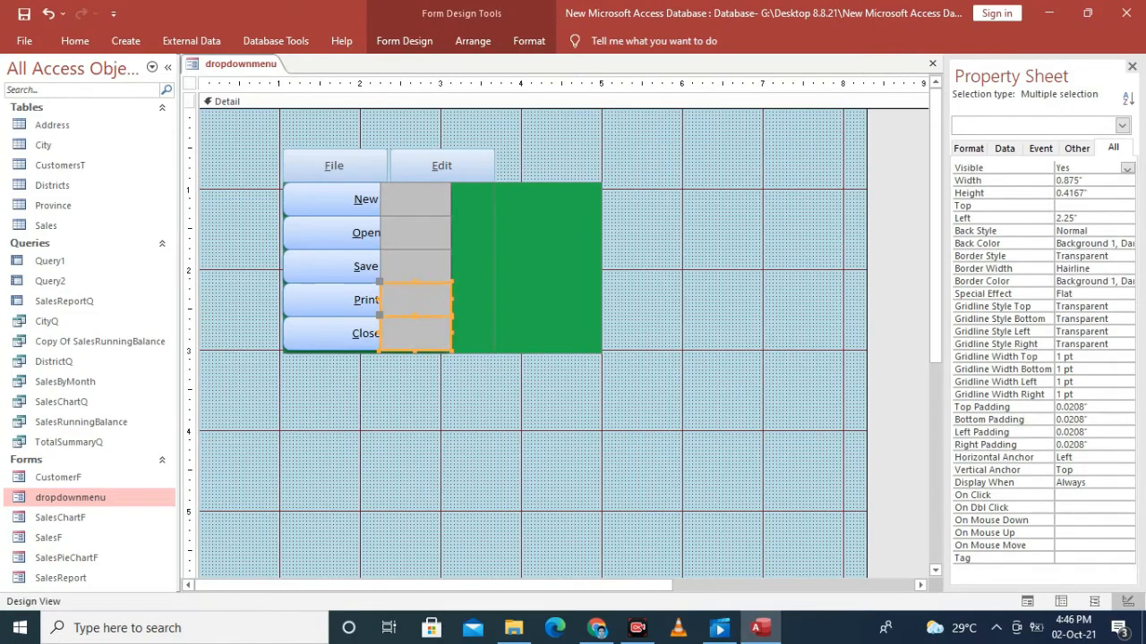
pyautogui.keyDown('shift'); pyautogui.click(415, 267); pyautogui.keyUp('shift')
pyautogui.keyDown('shift'); pyautogui.click(415, 232); pyautogui.keyUp('shift')
pyautogui.keyDown('shift'); pyautogui.click(415, 200); pyautogui.keyUp('shift')
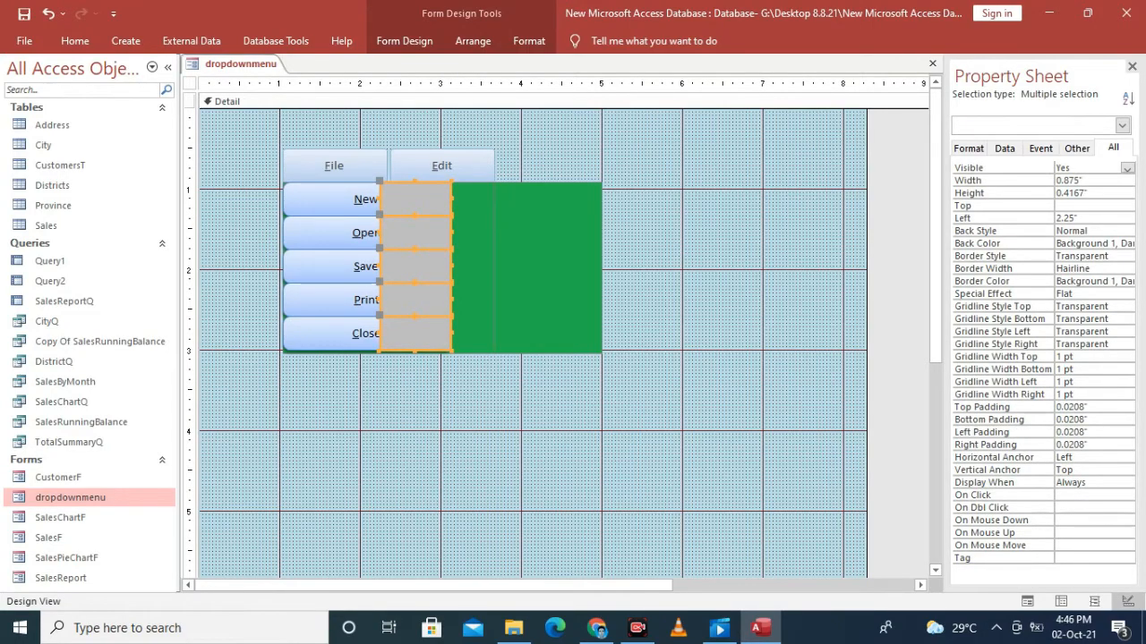
pyautogui.moveTo(379, 350); pyautogui.dragTo(283, 346)
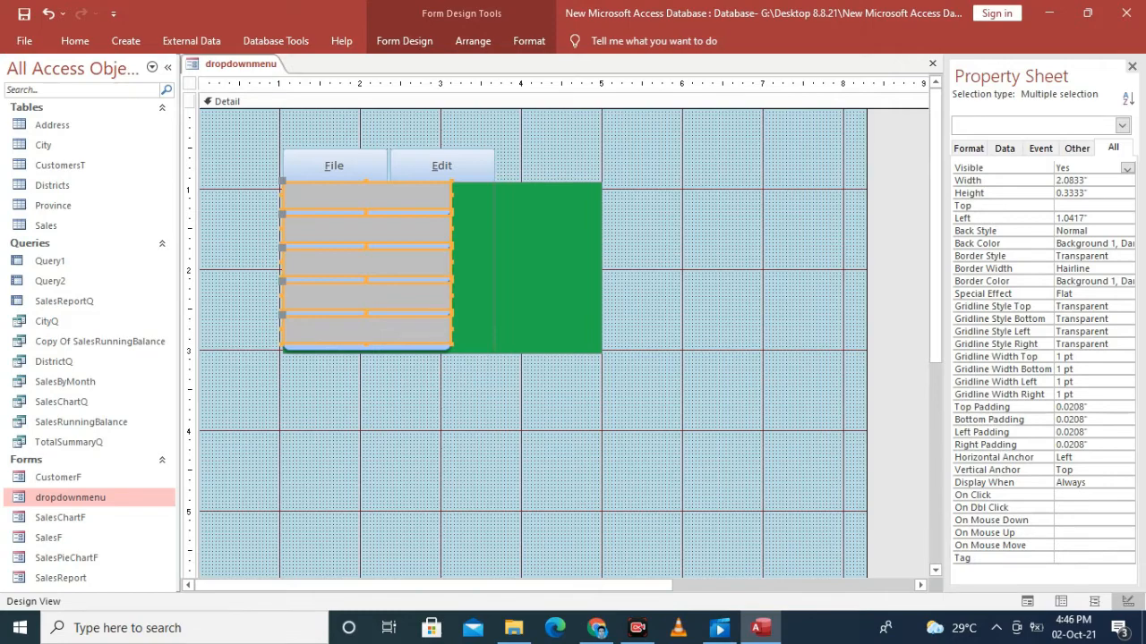
# Step: Send the five grey rectangles to the back, behind the File dropdown's buttons
pyautogui.rightClick(350, 295)
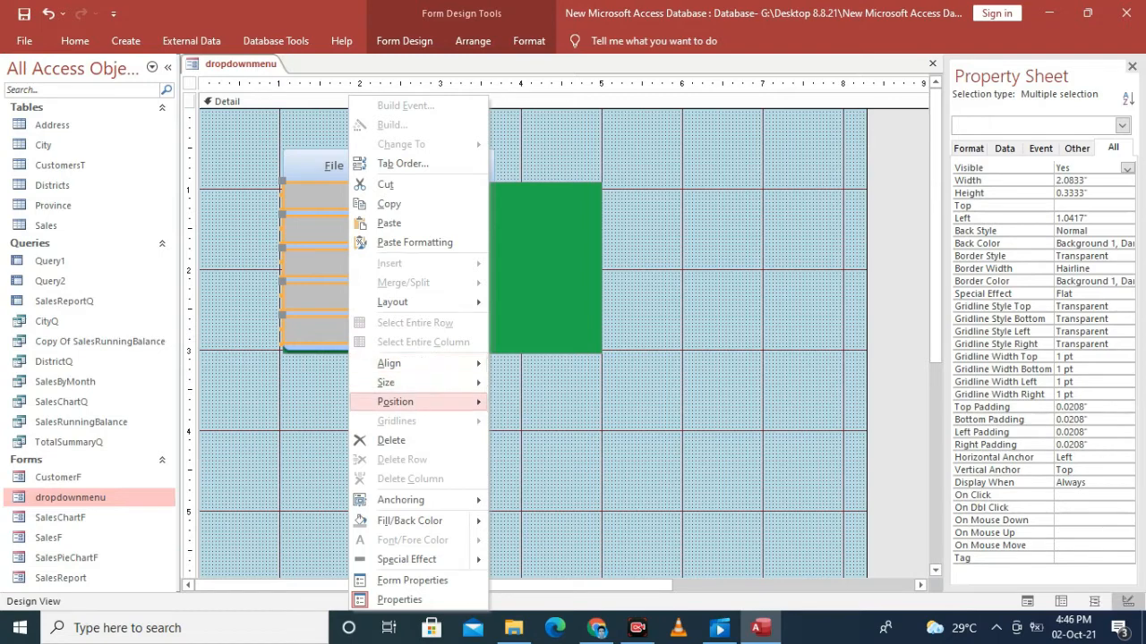
pyautogui.moveTo(394, 402)
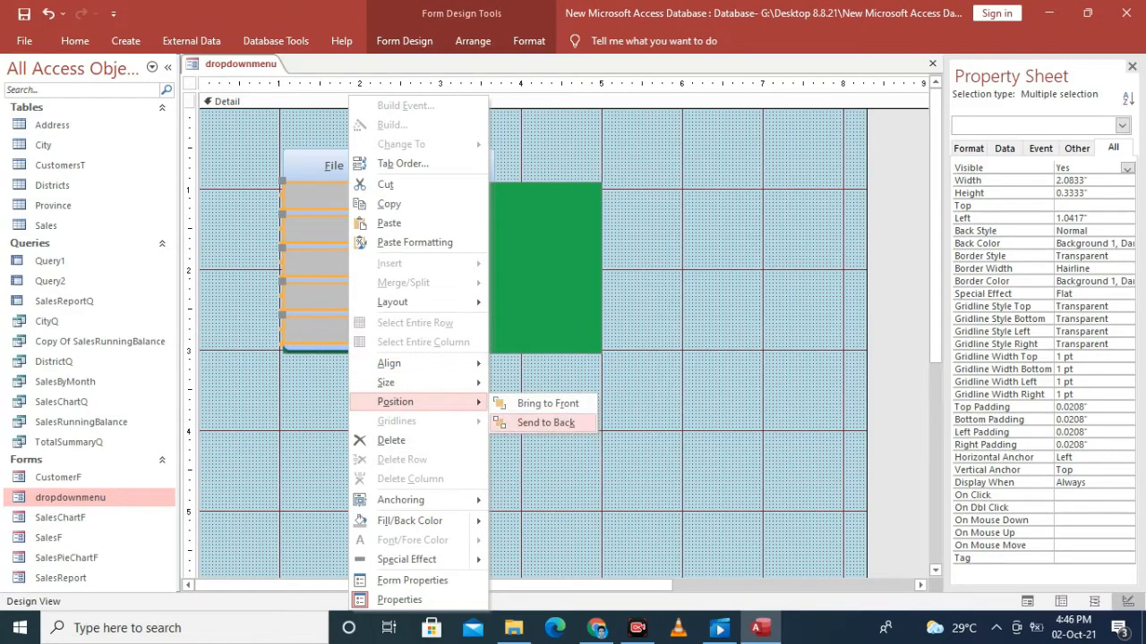
pyautogui.click(546, 422)
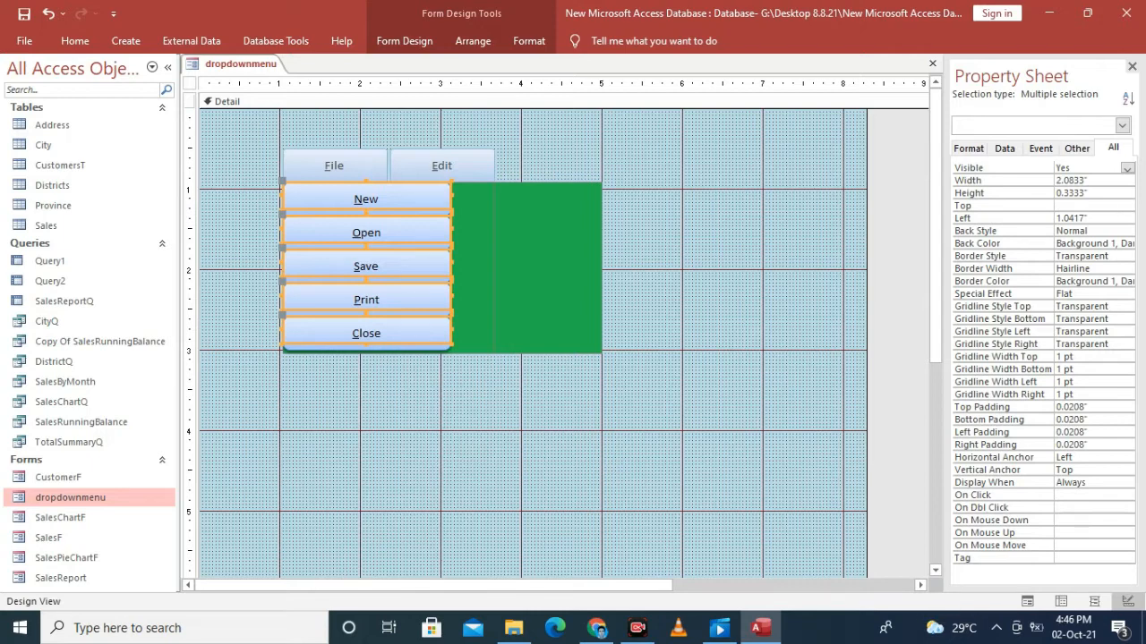
pyautogui.click(537, 416)
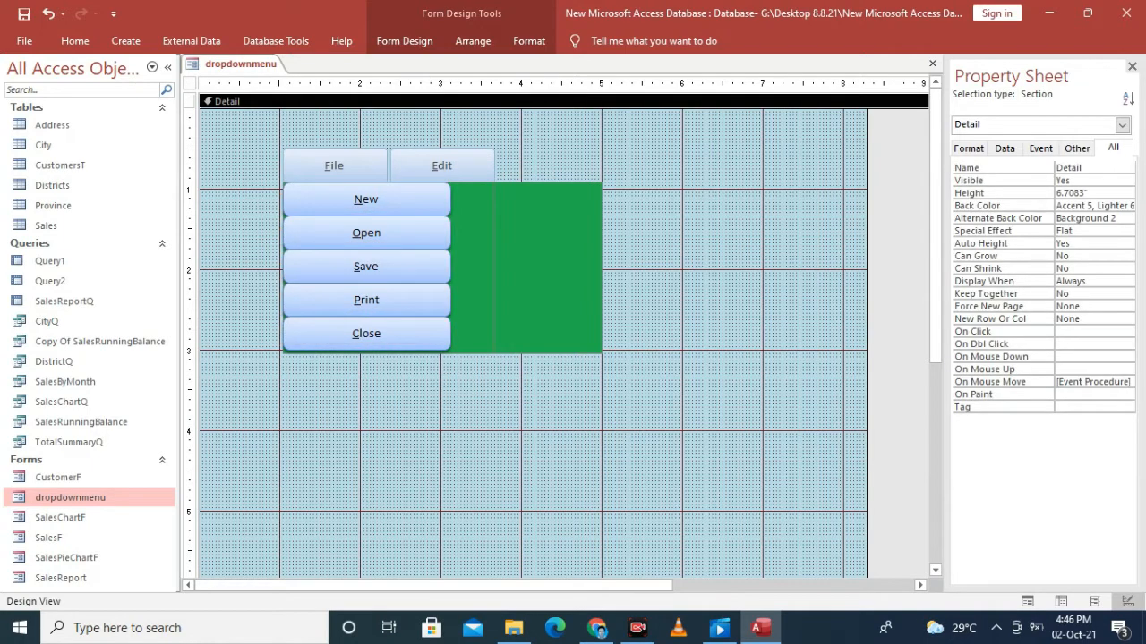
# Step: Send the New, Open, Save, Print and Close buttons to the back and narrow them from the left edge to 1.2083" wide
pyautogui.click(365, 200)
pyautogui.keyDown('shift'); pyautogui.click(366, 233); pyautogui.keyUp('shift')
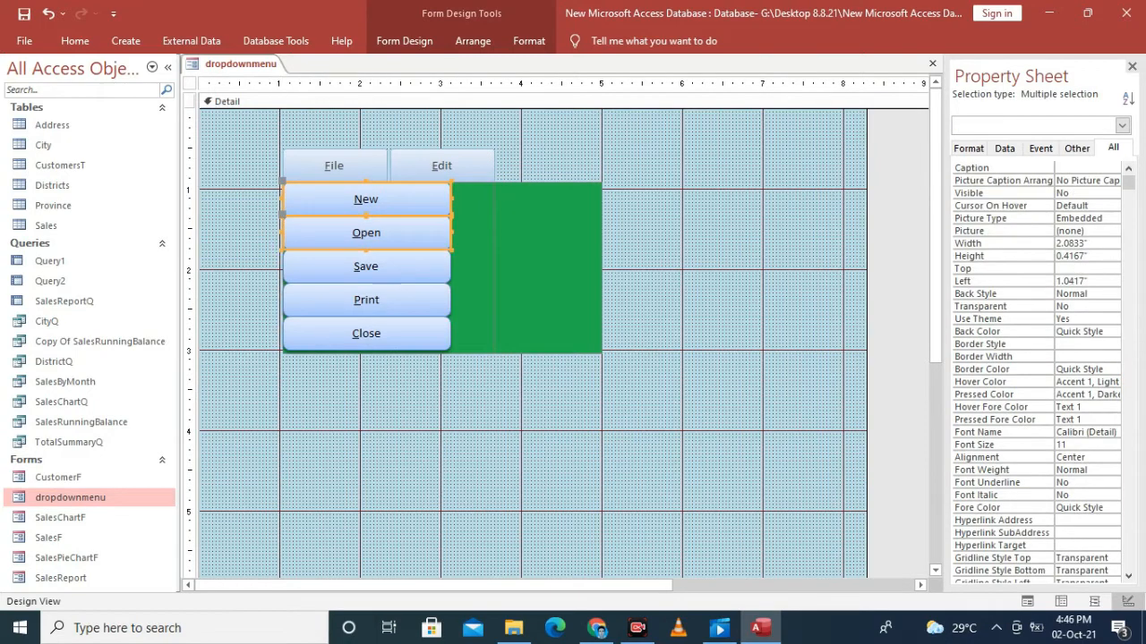
pyautogui.keyDown('shift'); pyautogui.click(366, 267); pyautogui.keyUp('shift')
pyautogui.keyDown('shift'); pyautogui.click(367, 300); pyautogui.keyUp('shift')
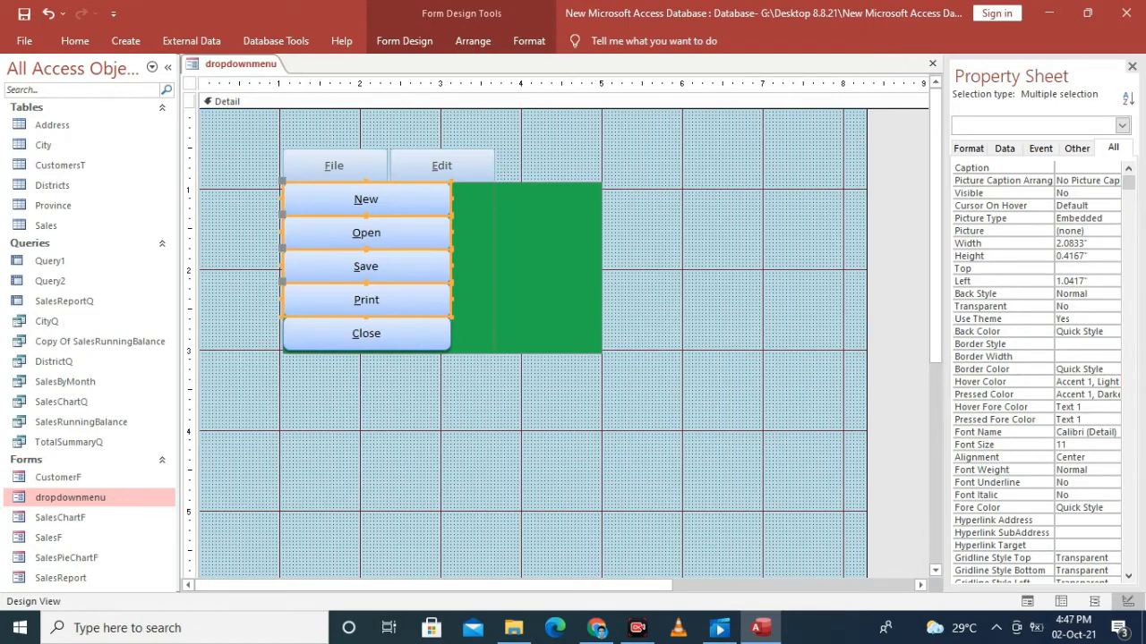
pyautogui.keyDown('shift'); pyautogui.click(366, 334); pyautogui.keyUp('shift')
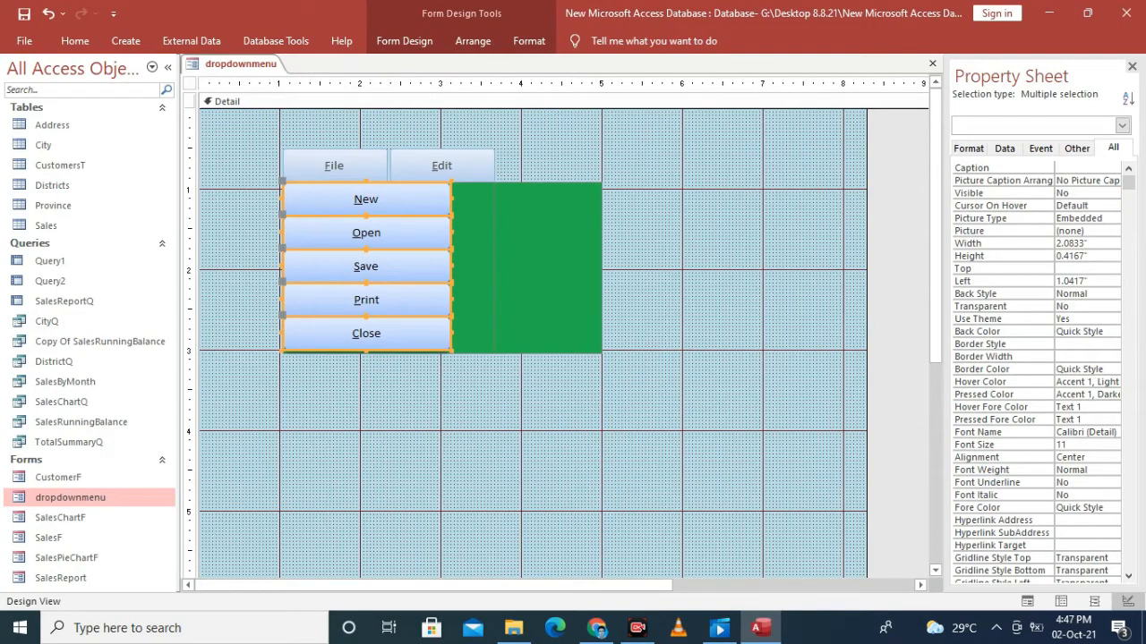
pyautogui.rightClick(392, 332)
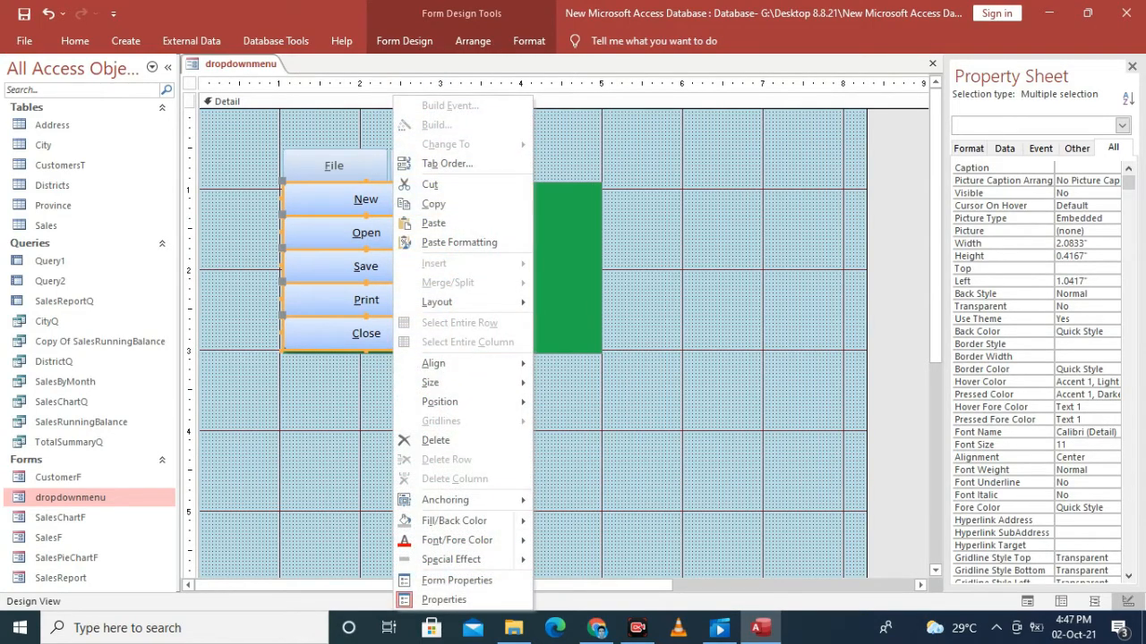
pyautogui.moveTo(439, 402)
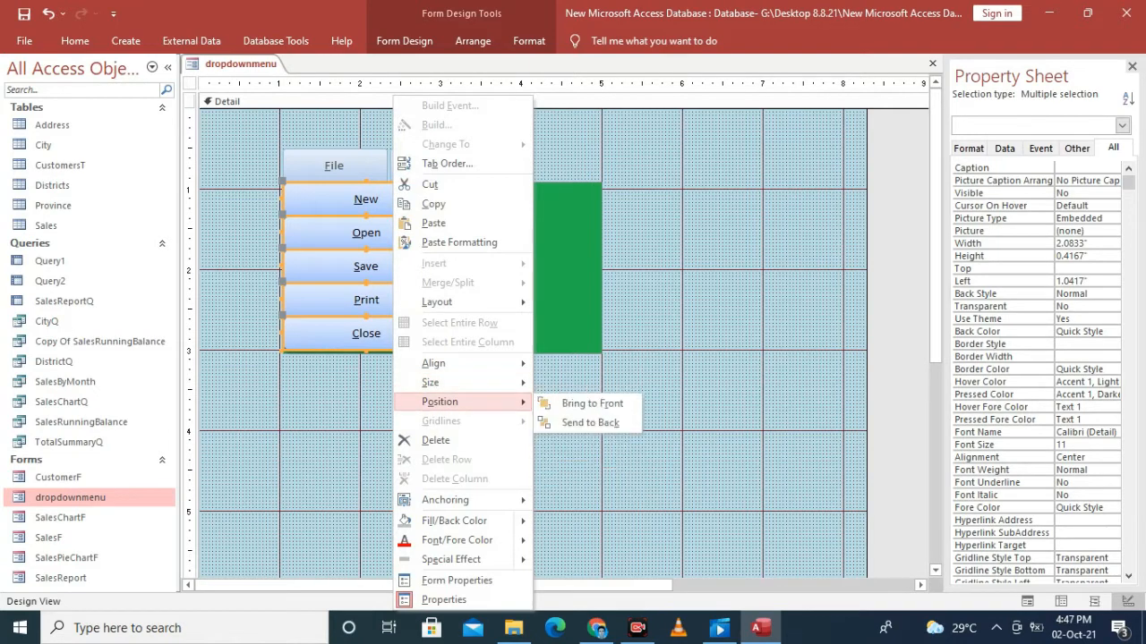
pyautogui.click(590, 423)
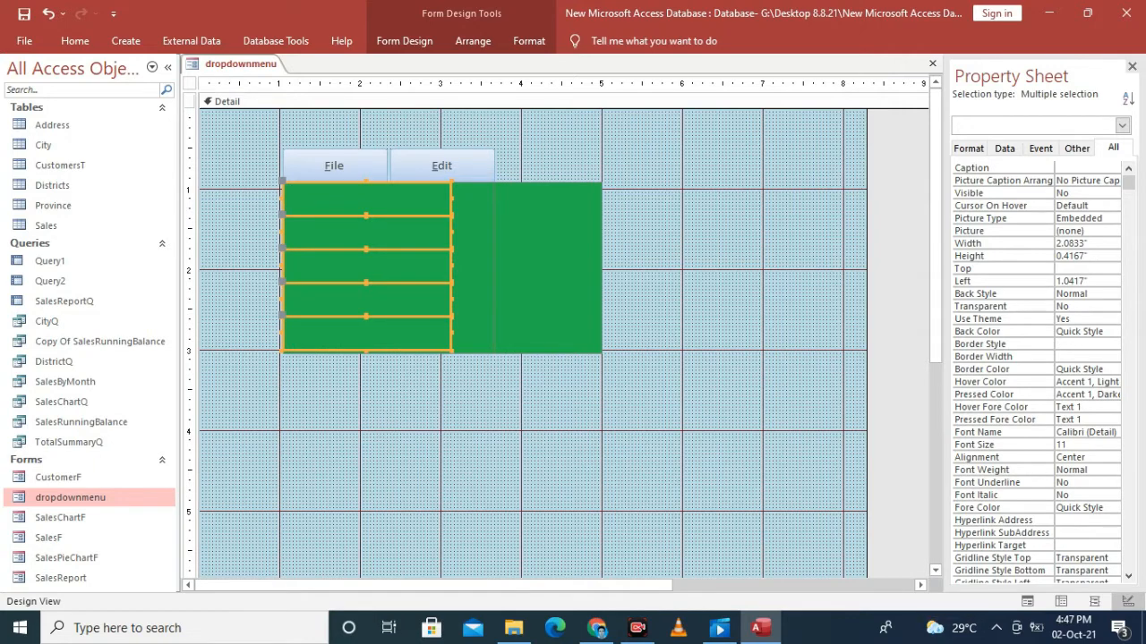
pyautogui.moveTo(282, 265); pyautogui.dragTo(353, 266)
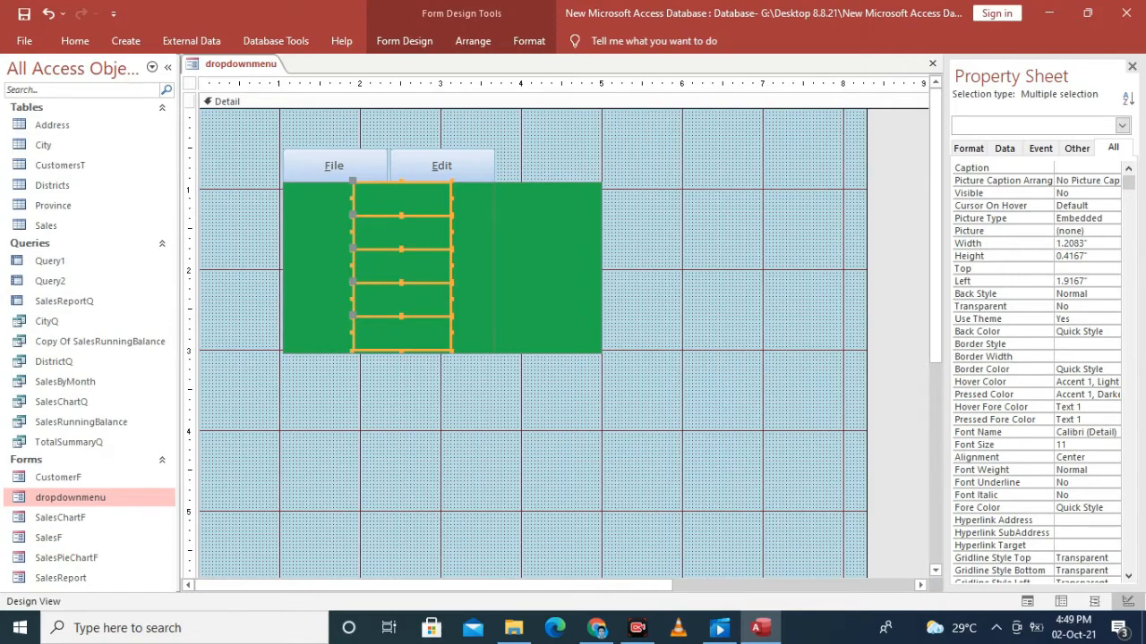
# Step: Send the green FileBox rectangle to the back, behind the grey rectangles and the dropdown buttons
pyautogui.click(318, 268)
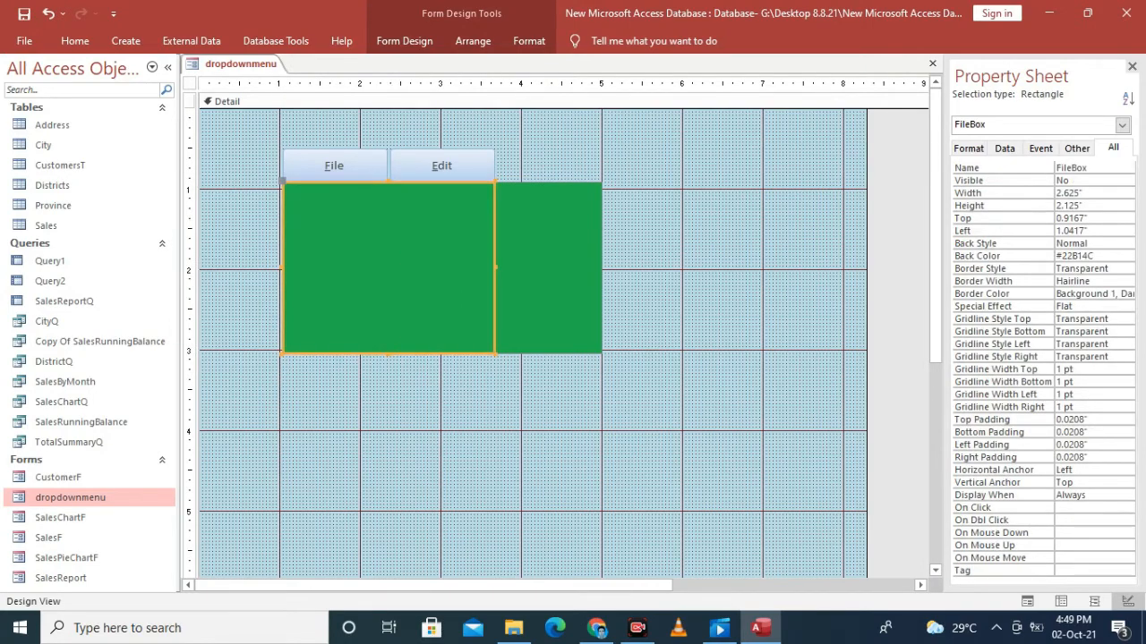
pyautogui.rightClick(385, 269)
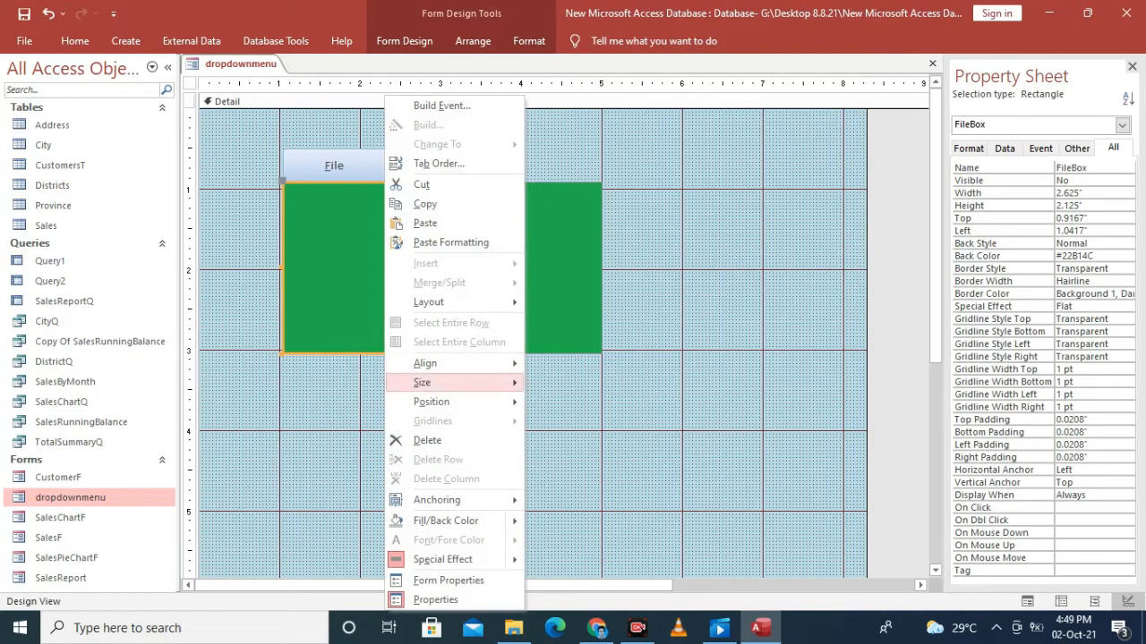
pyautogui.moveTo(431, 402)
pyautogui.click(582, 422)
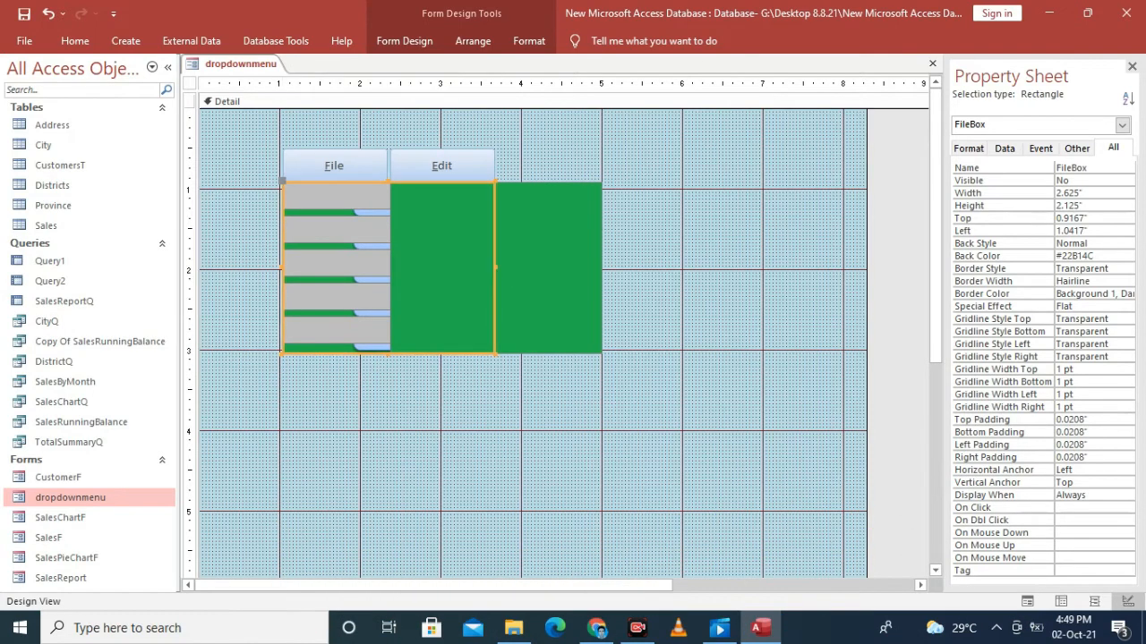
pyautogui.click(555, 414)
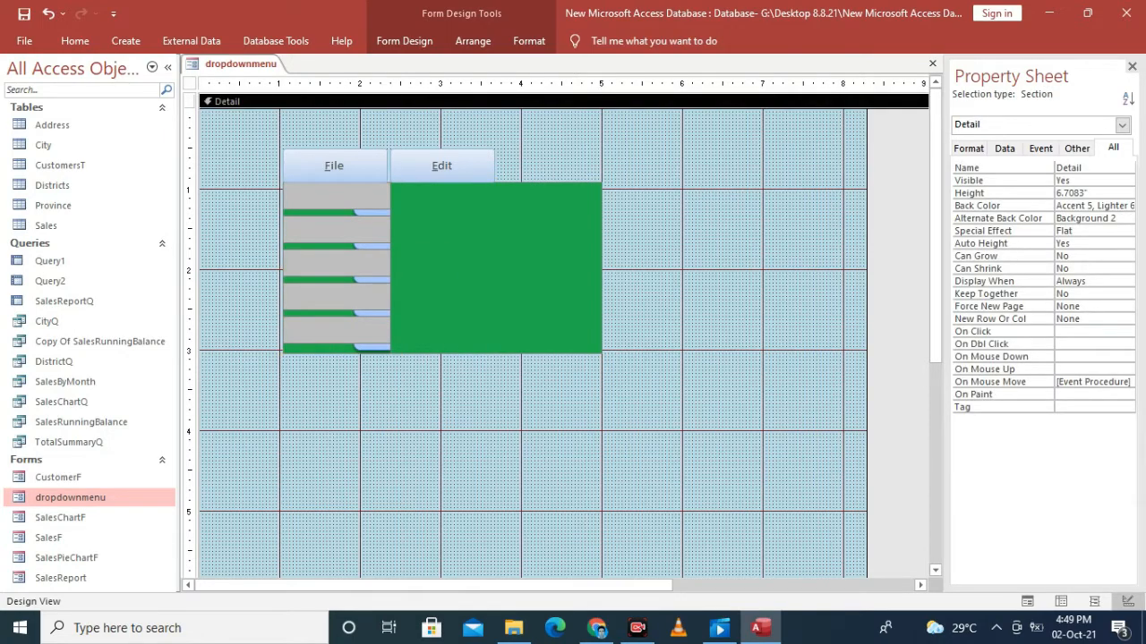
# Step: Undo the recent layering, resizing and renaming of the five grey rectangles in the File dropdown
pyautogui.click(371, 246)
pyautogui.click(356, 264)
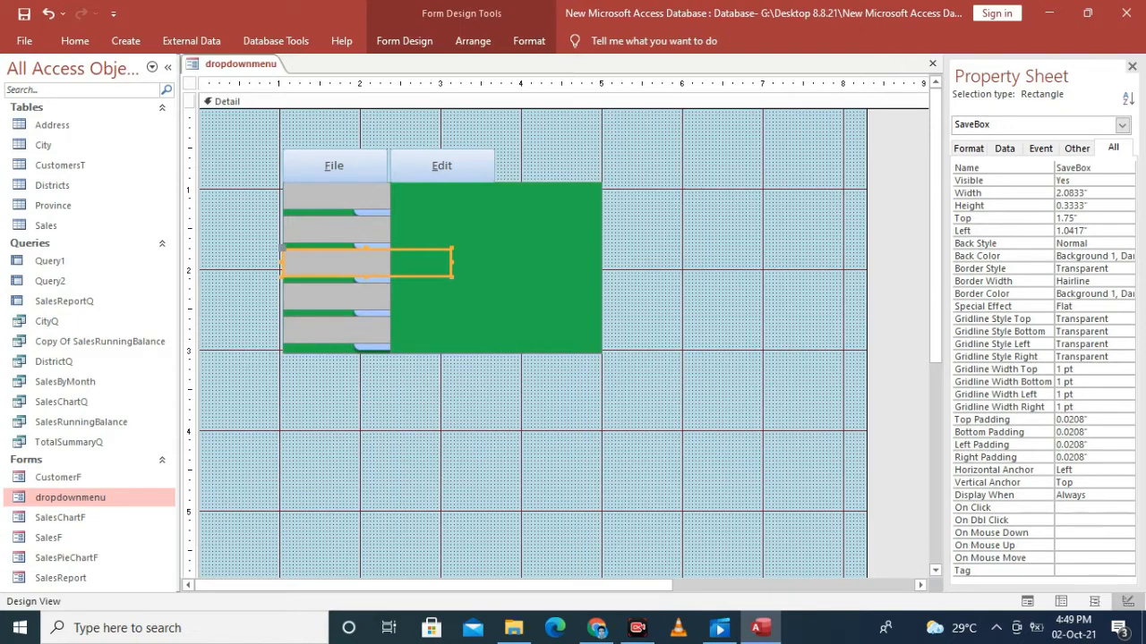
pyautogui.hotkey('ctrl', 'z')
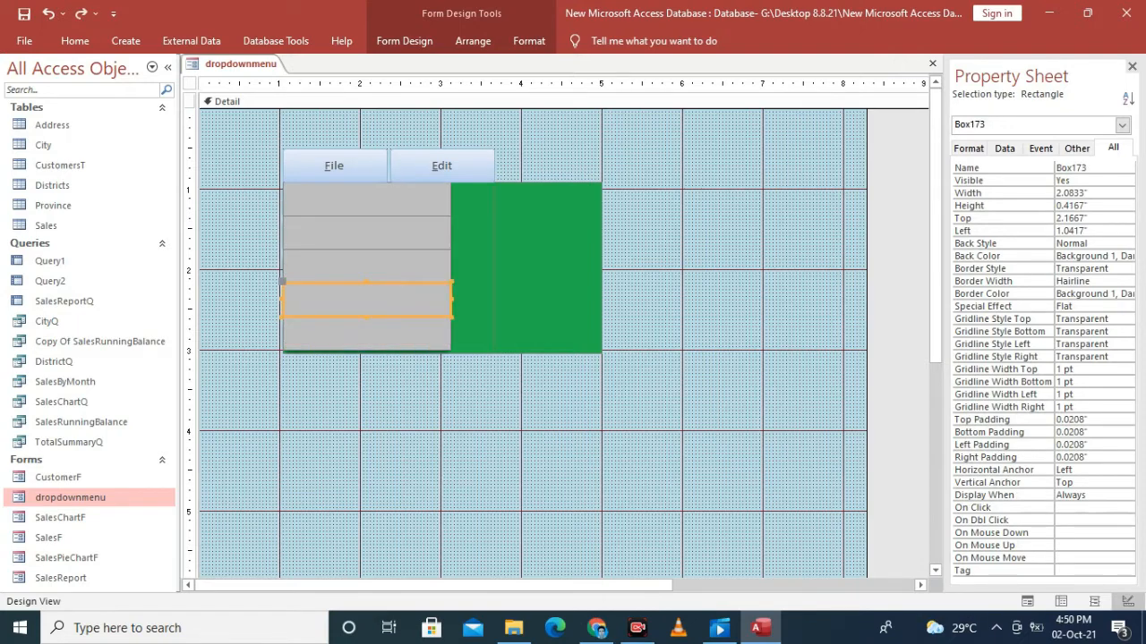
pyautogui.hotkey('ctrl', 'z')
pyautogui.hotkey('ctrl', 'z')
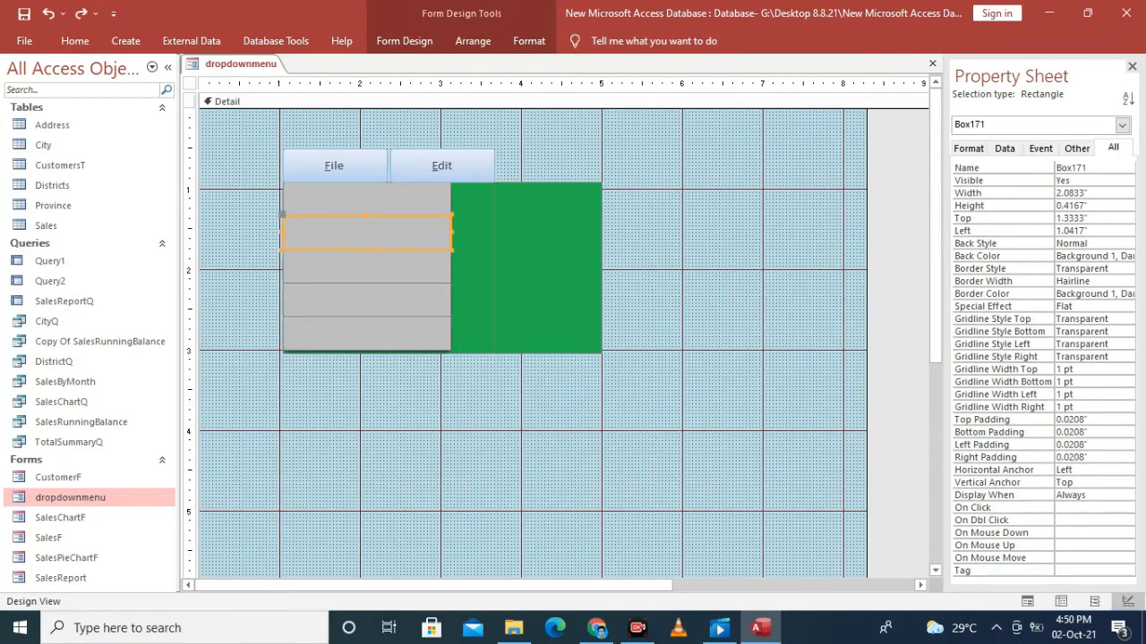
pyautogui.click(367, 266)
pyautogui.click(367, 300)
pyautogui.click(367, 334)
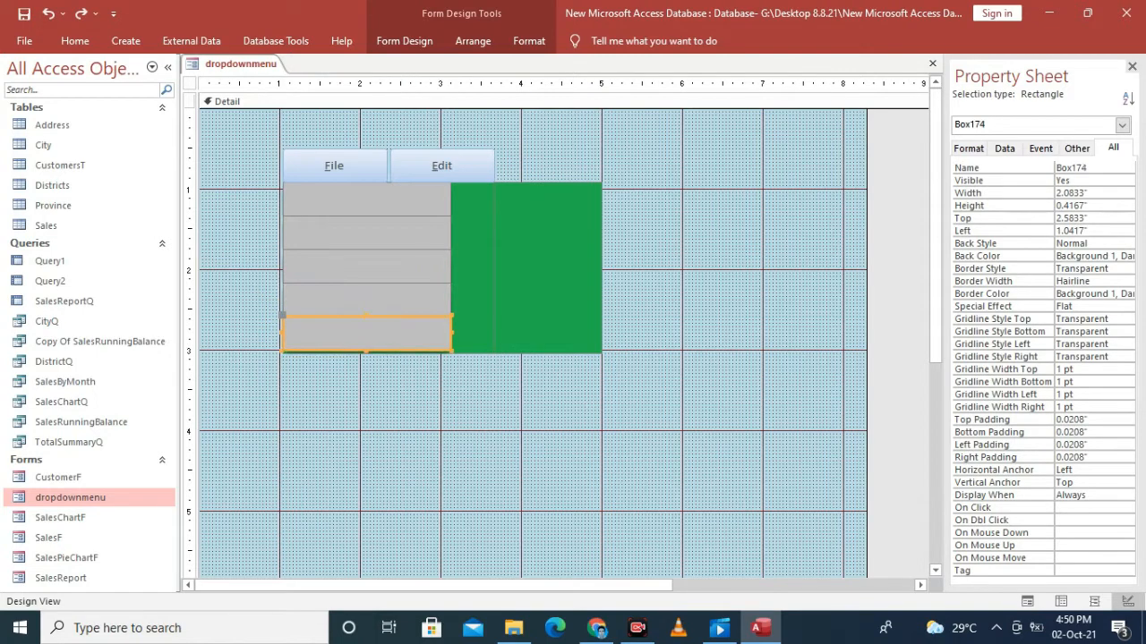
# Step: Narrow all five grey rectangles from the left edge to 0.9479" wide and 0.4583" high, exposing part of the buttons
pyautogui.click(367, 199)
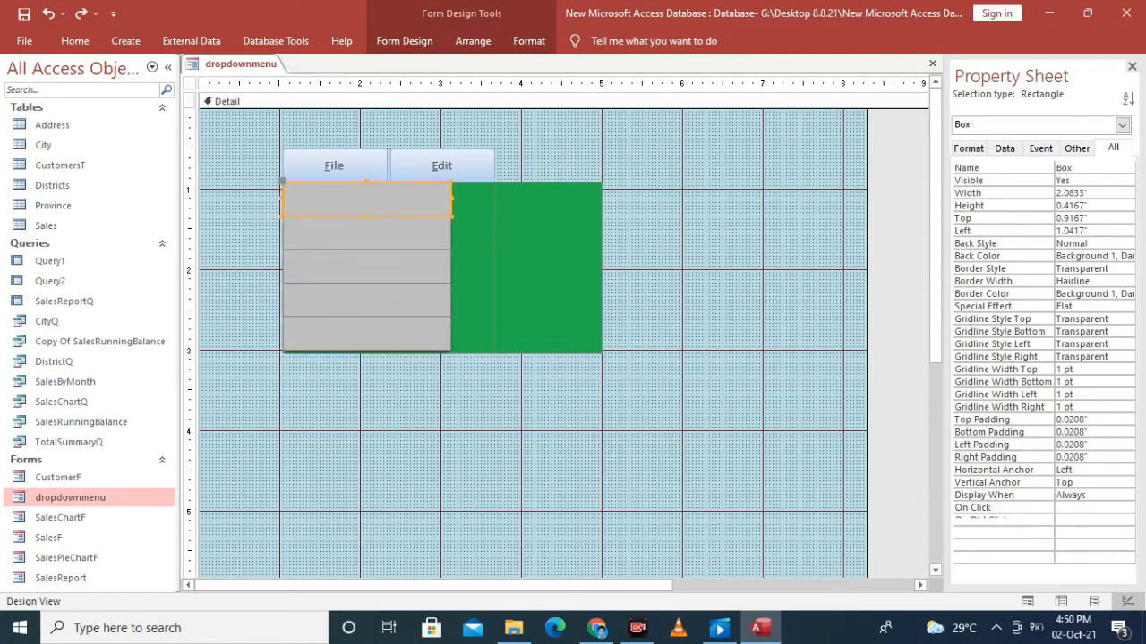
pyautogui.keyDown('shift'); pyautogui.click(367, 233); pyautogui.keyUp('shift')
pyautogui.keyDown('shift'); pyautogui.click(367, 267); pyautogui.keyUp('shift')
pyautogui.keyDown('shift'); pyautogui.click(367, 300); pyautogui.keyUp('shift')
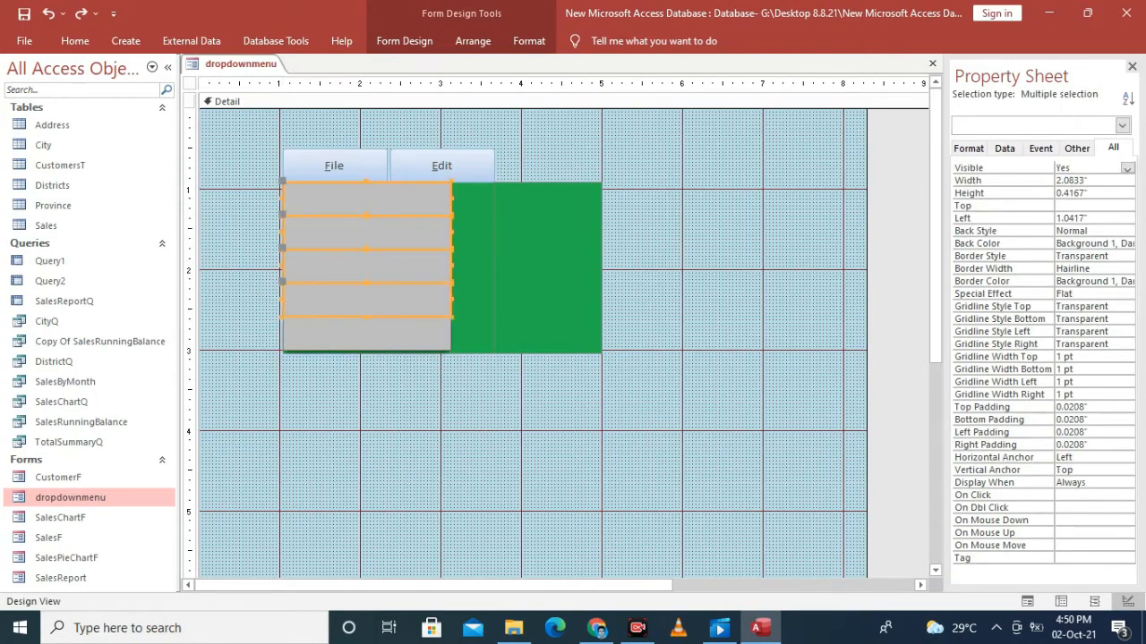
pyautogui.keyDown('shift'); pyautogui.click(367, 334); pyautogui.keyUp('shift')
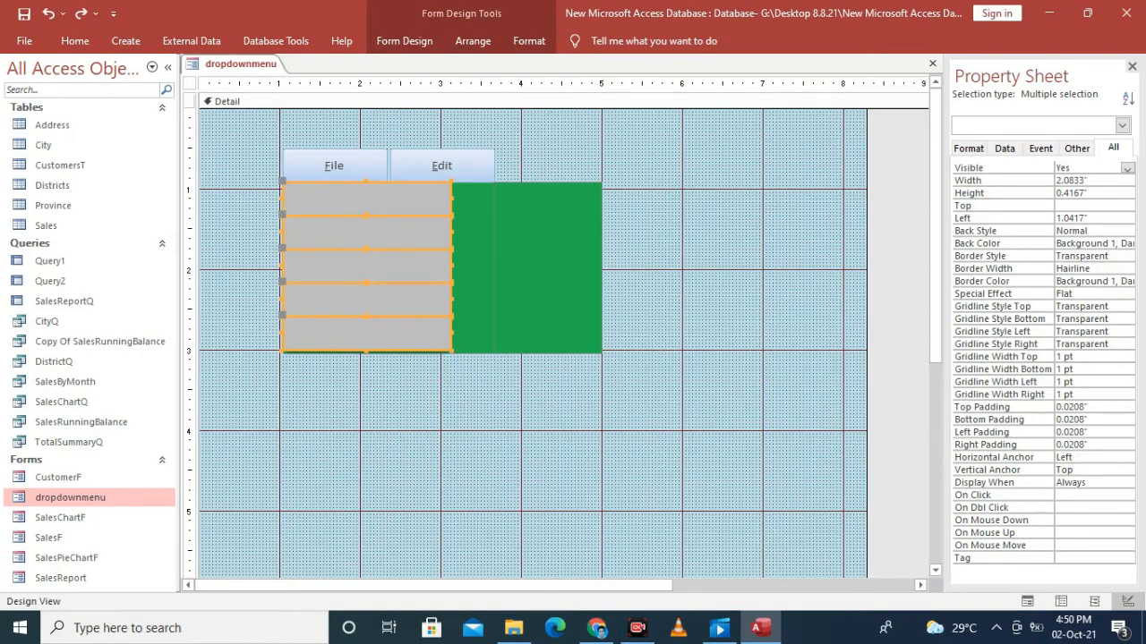
pyautogui.moveTo(282, 350); pyautogui.dragTo(374, 354)
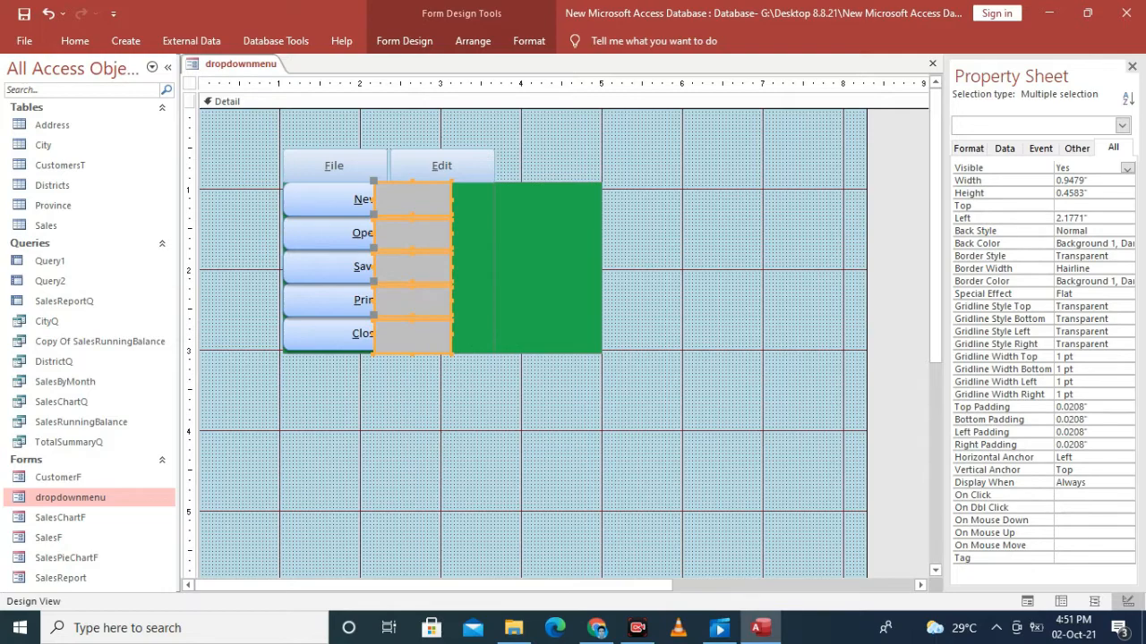
pyautogui.click(476, 268)
pyautogui.click(494, 268)
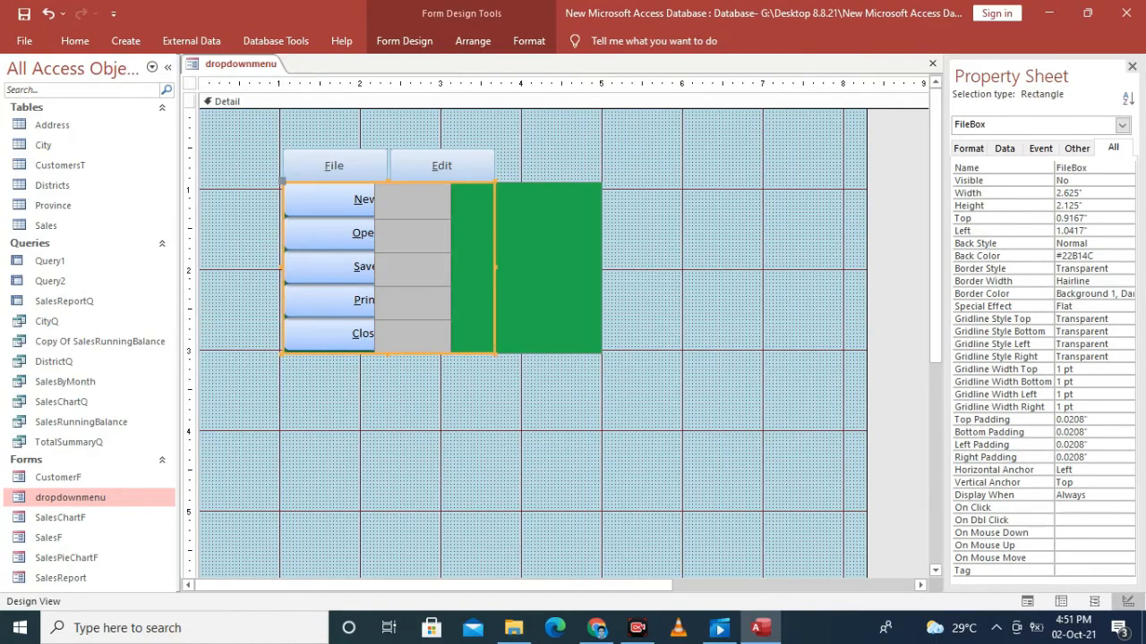
pyautogui.click(555, 403)
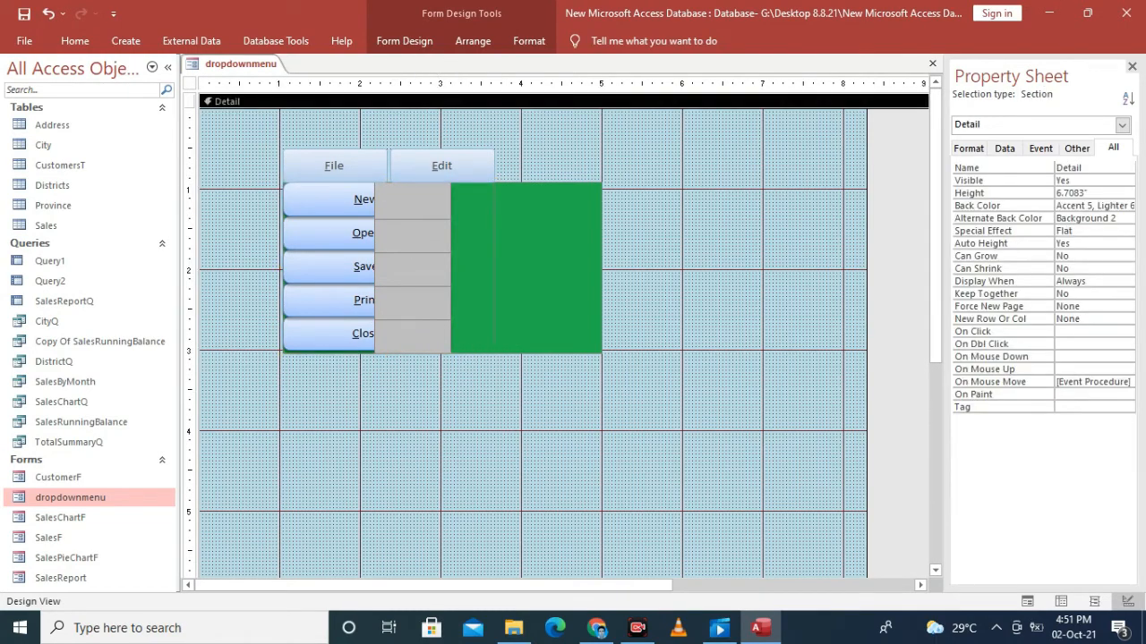
# Step: Rename the grey rectangle over the New button as NewBox
pyautogui.click(412, 202)
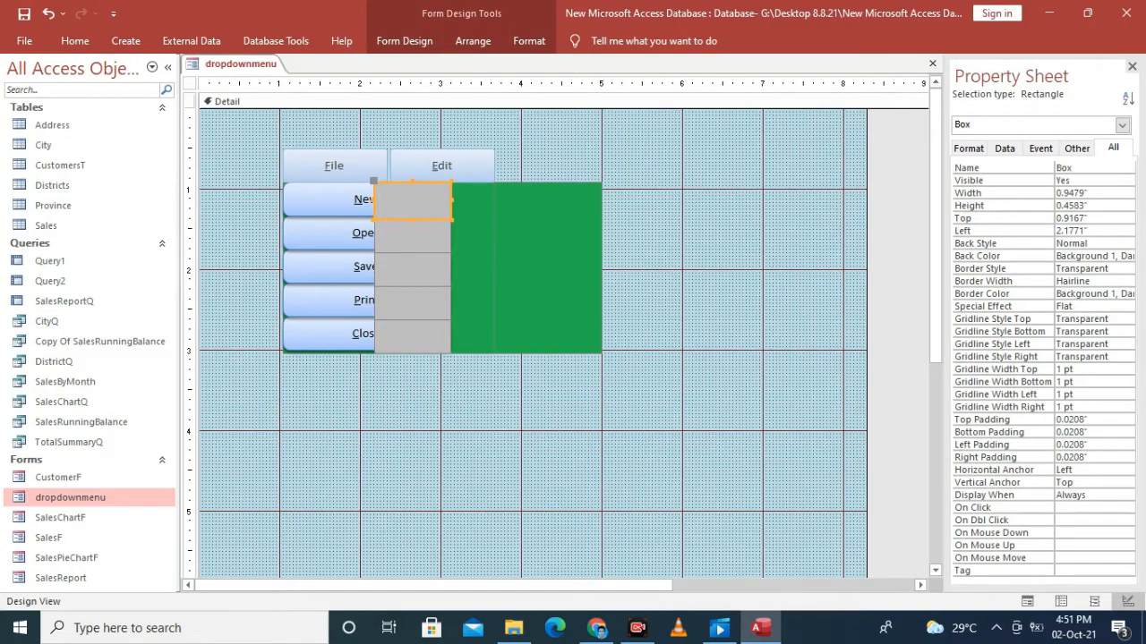
pyautogui.click(1061, 168)
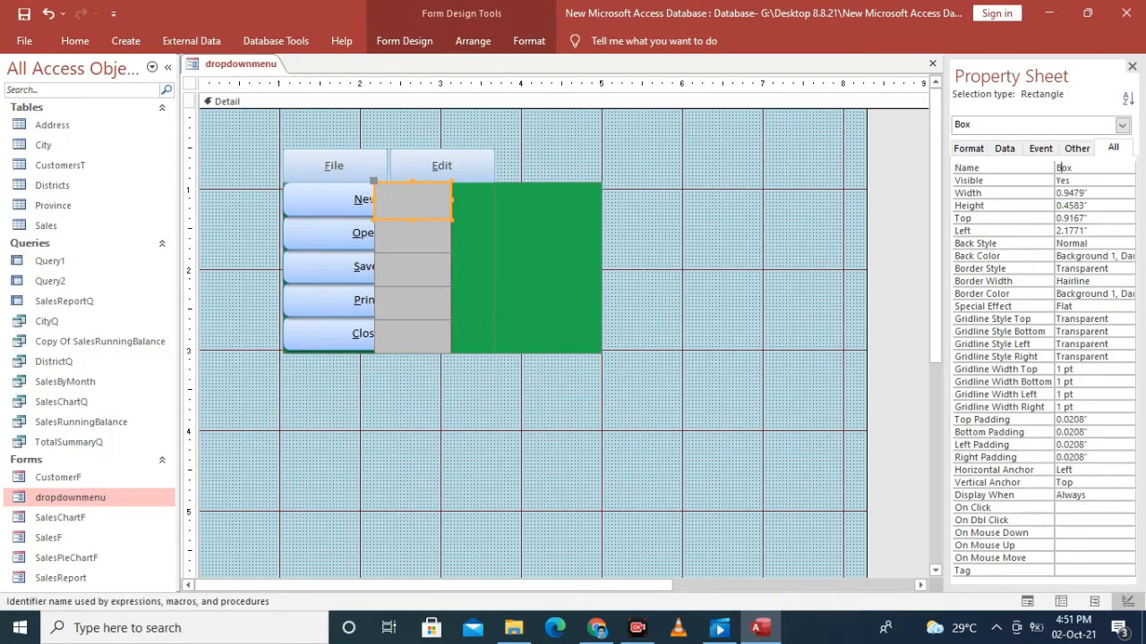
pyautogui.click(1056, 168)
pyautogui.write('New')
# Step: Rename the grey rectangle over the Open button as OpenBox
pyautogui.click(413, 236)
pyautogui.click(1092, 168)
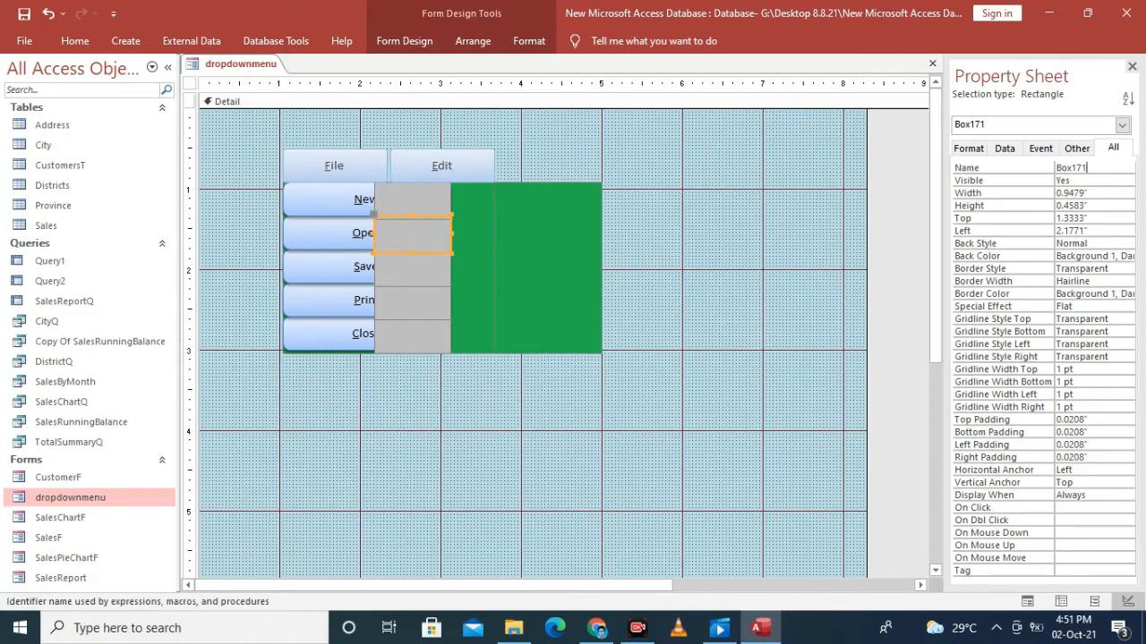
pyautogui.press('BackSpace')
pyautogui.press('BackSpace')
pyautogui.press('BackSpace')
pyautogui.press('Home')
pyautogui.write('Open')
# Step: Rename the grey rectangle over the Save button as SaveBox
pyautogui.click(412, 268)
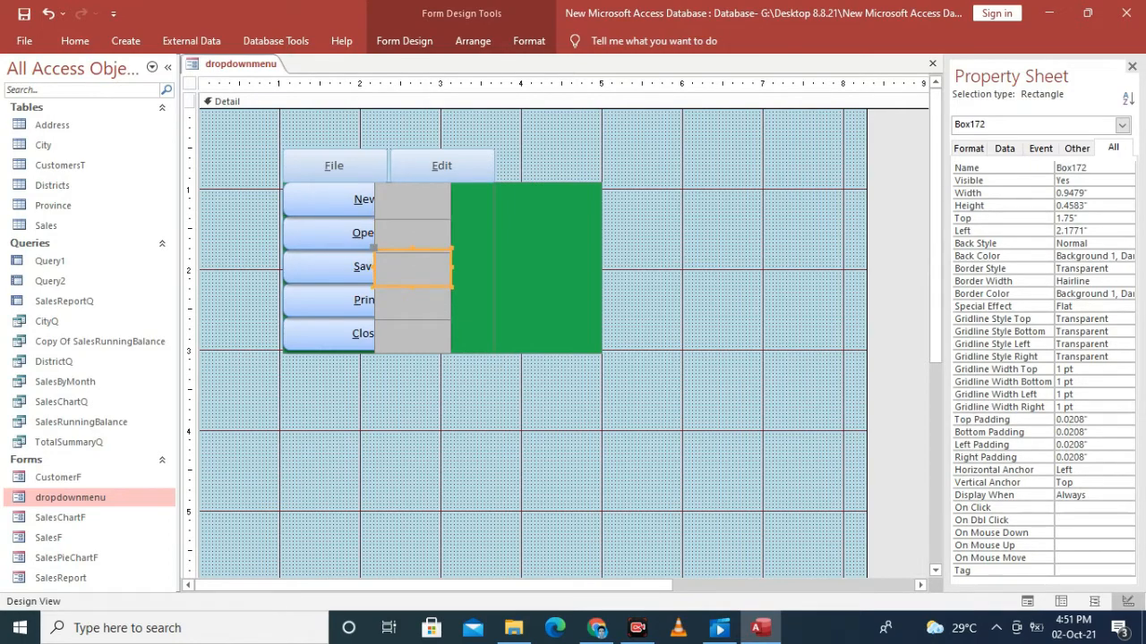
pyautogui.click(1094, 168)
pyautogui.press('BackSpace')
pyautogui.press('BackSpace')
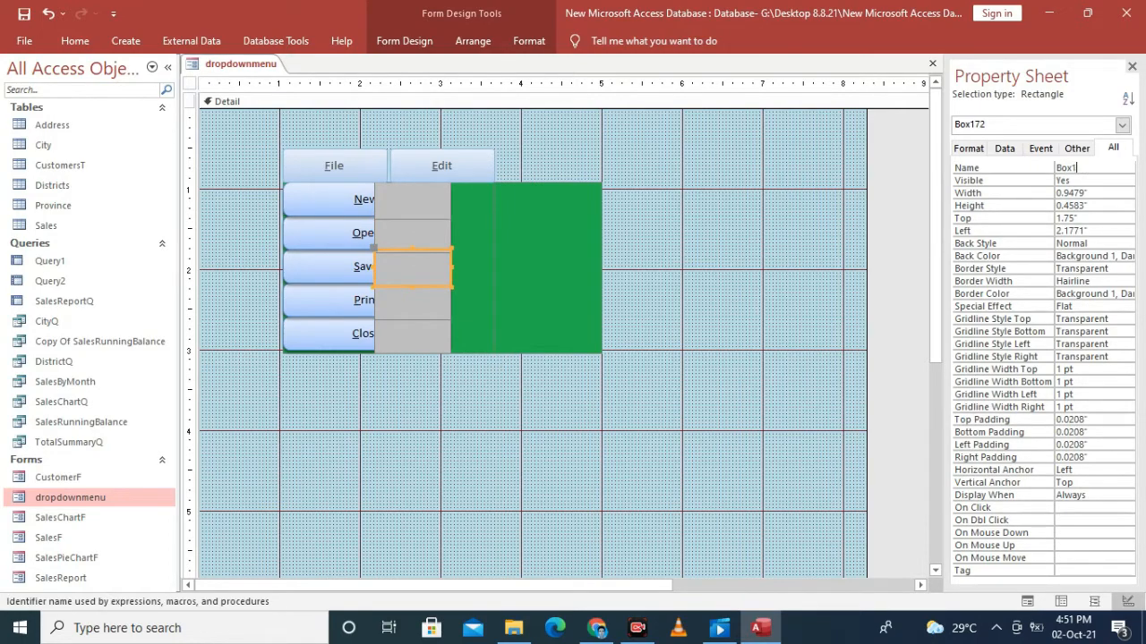
pyautogui.press('BackSpace')
pyautogui.press('Left')
pyautogui.press('Left')
pyautogui.press('Left')
pyautogui.write('Sav')
# Step: Rename the grey rectangle over the Print button as PrintBox
pyautogui.click(413, 302)
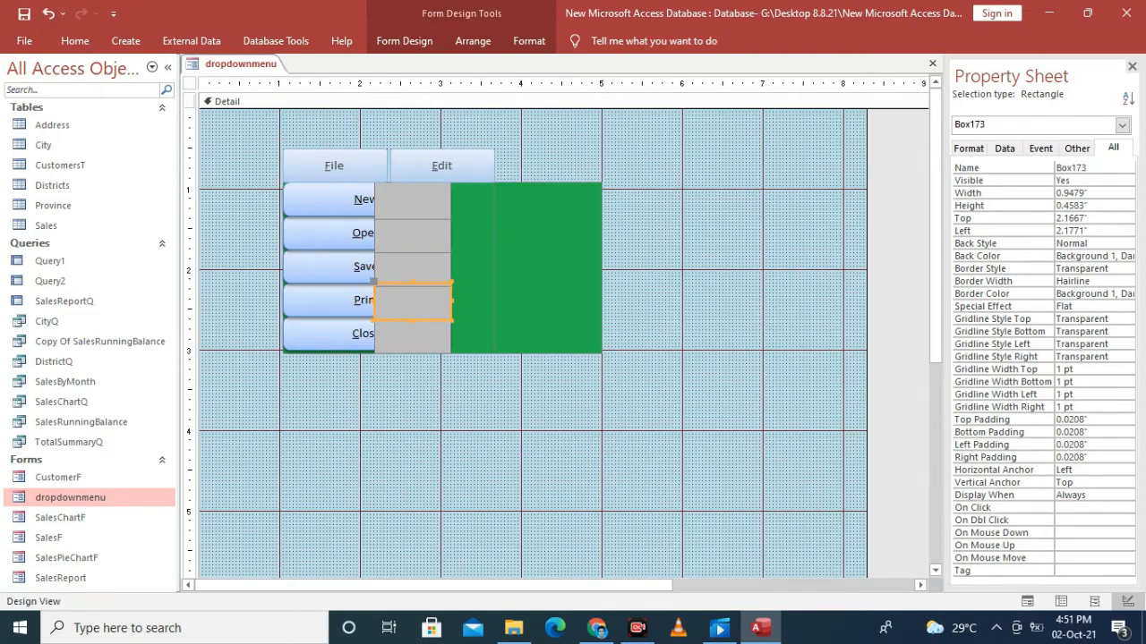
pyautogui.click(1094, 168)
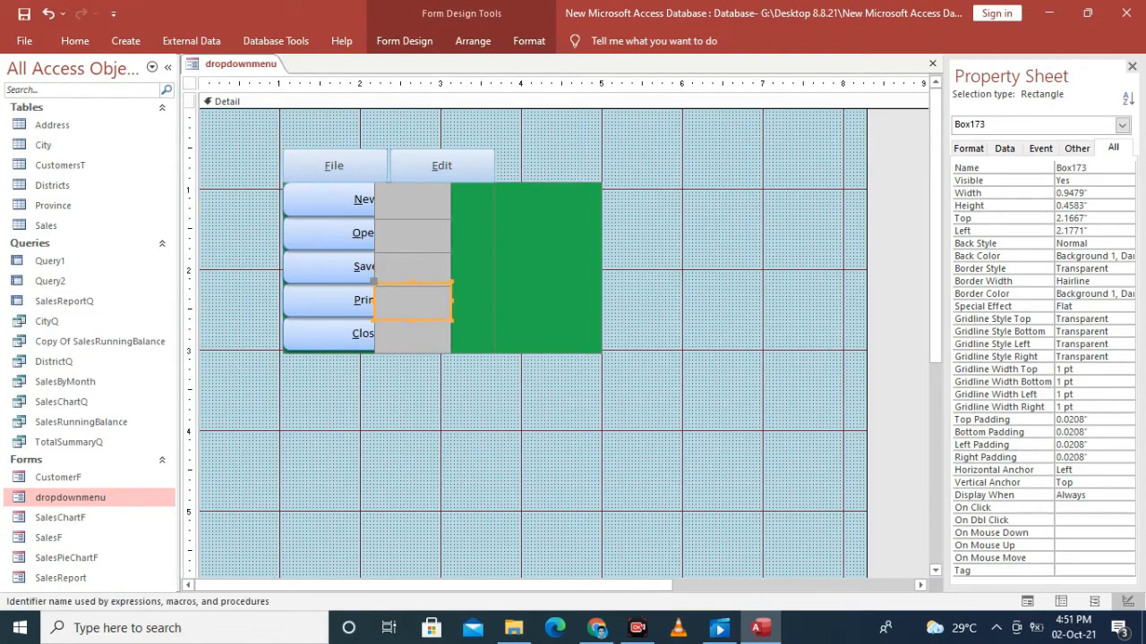
pyautogui.press('BackSpace')
pyautogui.press('BackSpace')
pyautogui.press('BackSpace')
pyautogui.press('Home')
pyautogui.write('Frint')
# Step: Rename the grey rectangle over the Close button as CloseBox
pyautogui.click(415, 337)
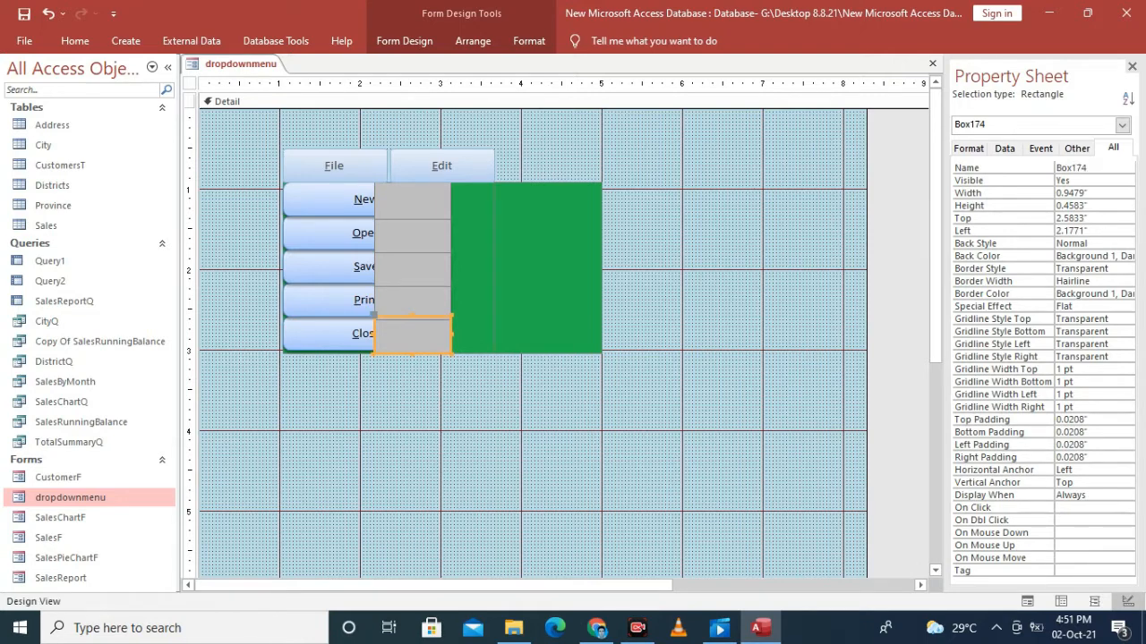
pyautogui.click(1088, 168)
pyautogui.press('BackSpace')
pyautogui.press('BackSpace')
pyautogui.press('BackSpace')
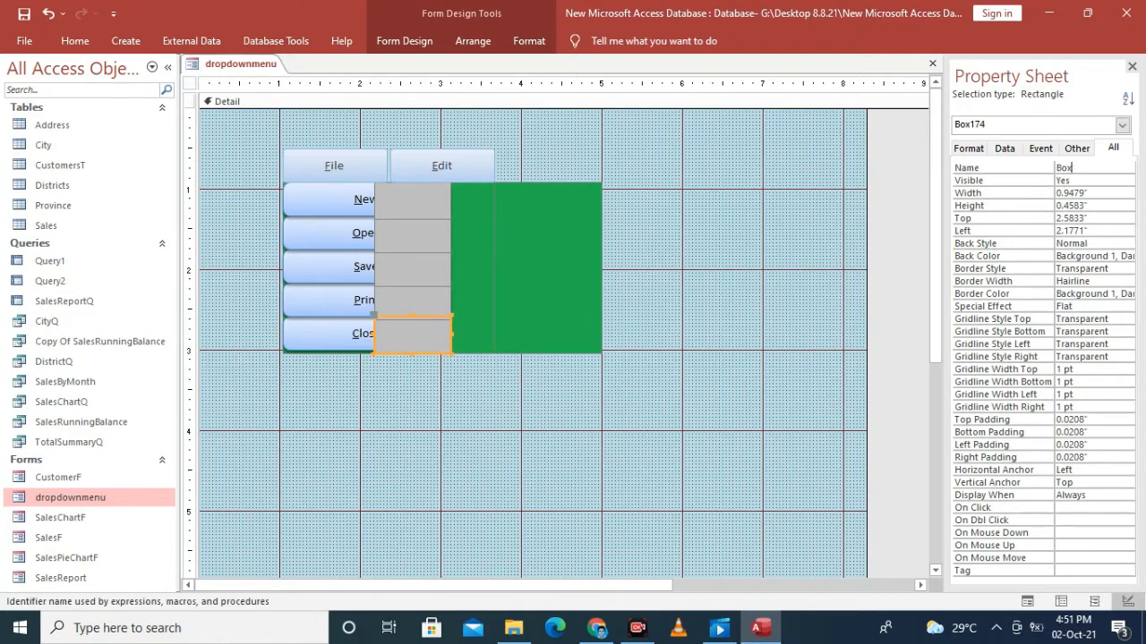
pyautogui.press('Left')
pyautogui.press('Left')
pyautogui.press('Left')
pyautogui.write('Close')
# Step: Extend all five grey rectangles to the buttons' left edge, making them 2.0833" wide and 0.4167" high
pyautogui.keyDown('shift'); pyautogui.click(412, 301); pyautogui.keyUp('shift')
pyautogui.keyDown('shift'); pyautogui.click(413, 268); pyautogui.keyUp('shift')
pyautogui.keyDown('shift'); pyautogui.click(412, 235); pyautogui.keyUp('shift')
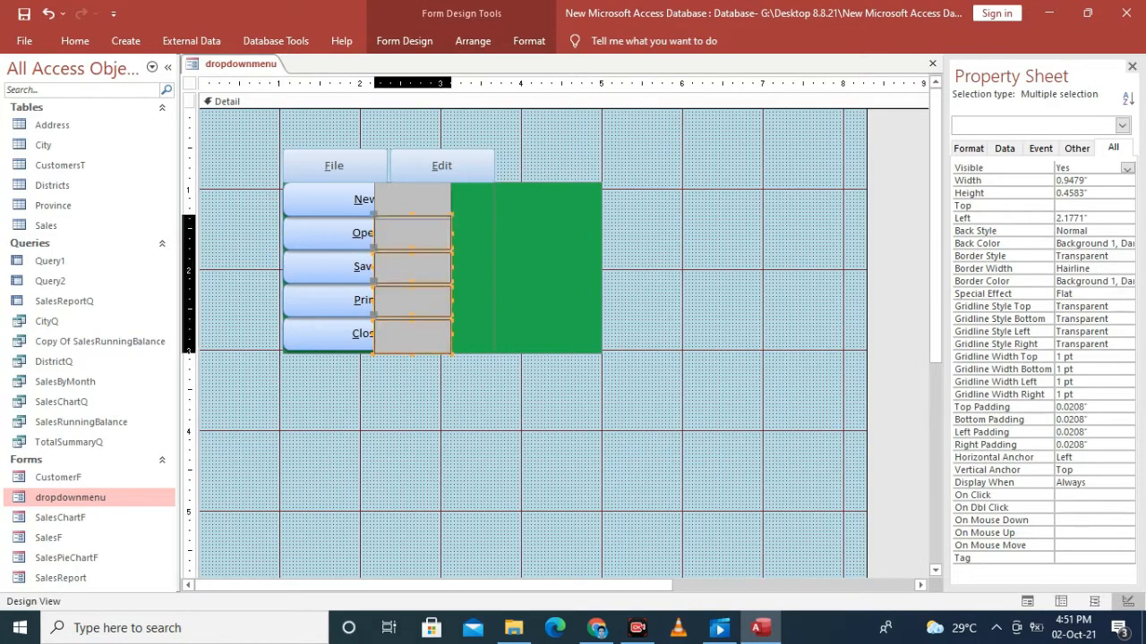
pyautogui.keyDown('shift'); pyautogui.click(413, 199); pyautogui.keyUp('shift')
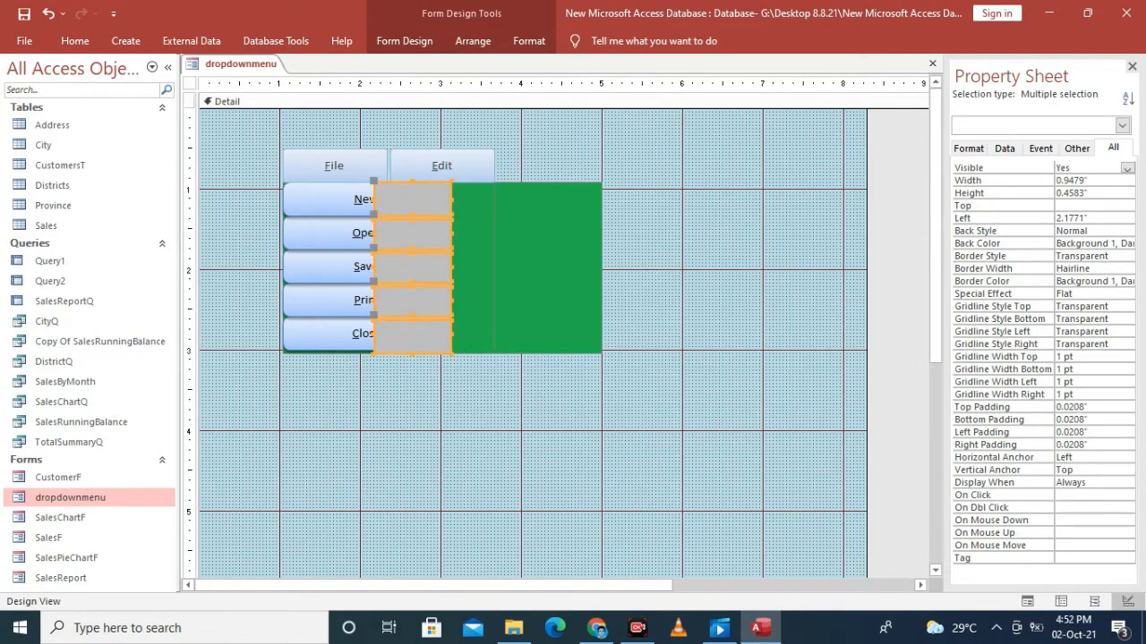
pyautogui.moveTo(375, 268); pyautogui.dragTo(283, 267)
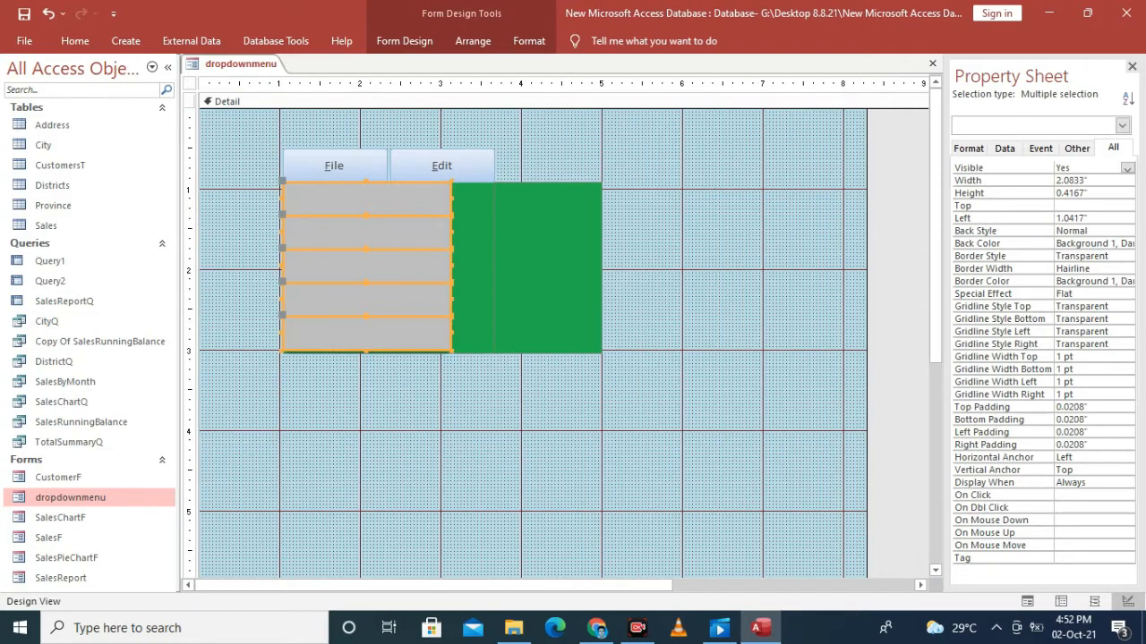
# Step: Send the five grey rectangles behind the File dropdown's buttons and narrow them from the left edge to 1.7917" wide
pyautogui.rightClick(355, 269)
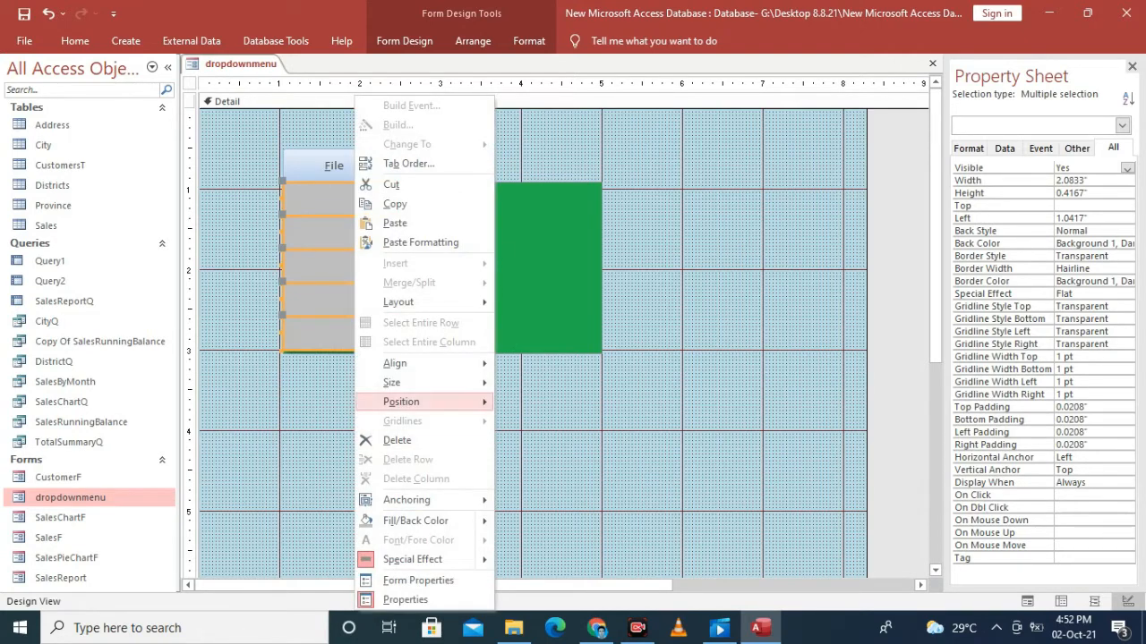
pyautogui.moveTo(402, 402)
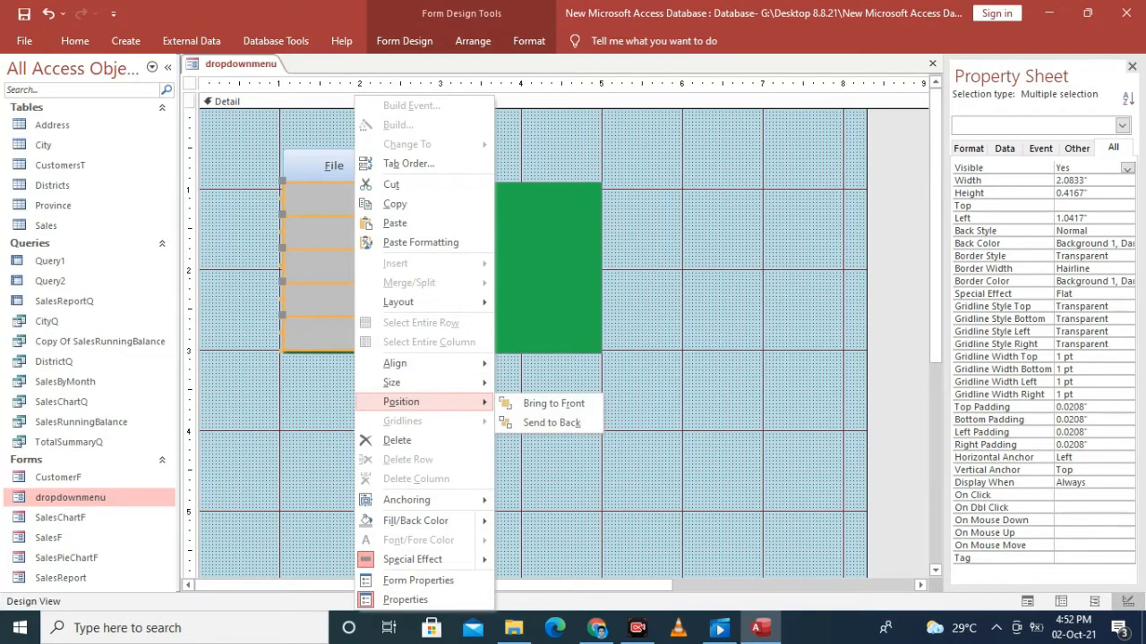
pyautogui.click(552, 422)
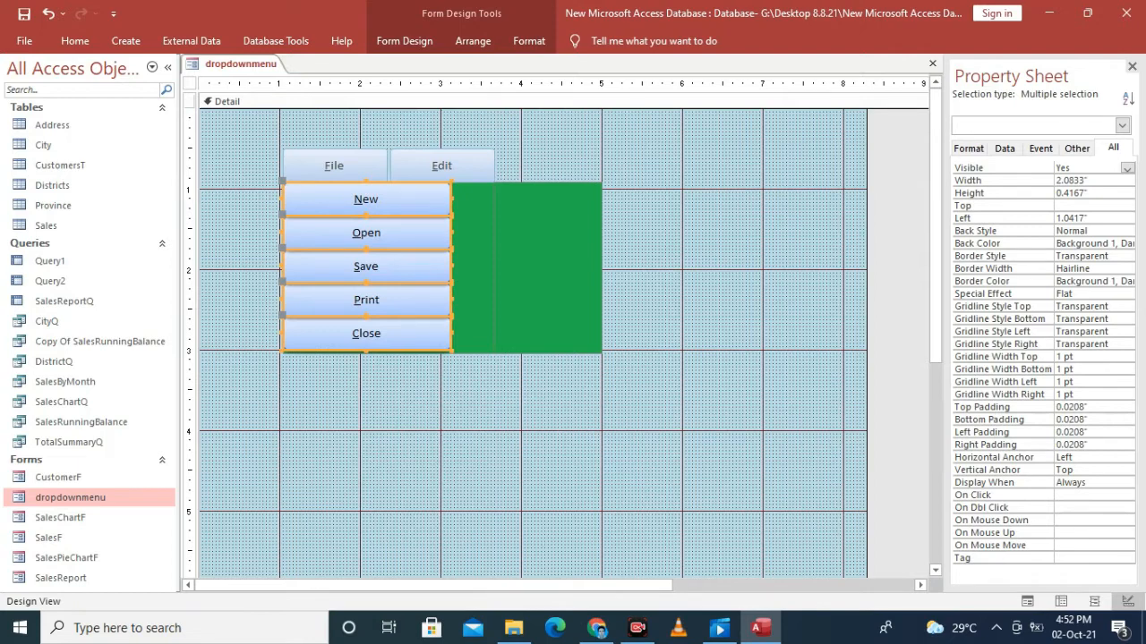
pyautogui.moveTo(283, 266); pyautogui.dragTo(306, 266)
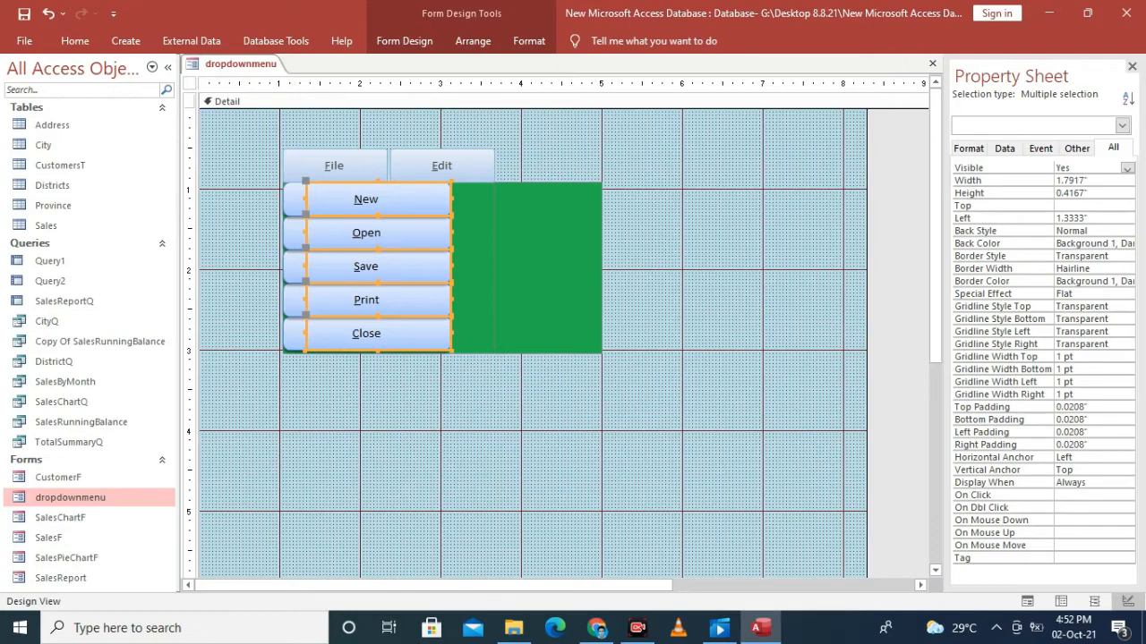
pyautogui.click(366, 301)
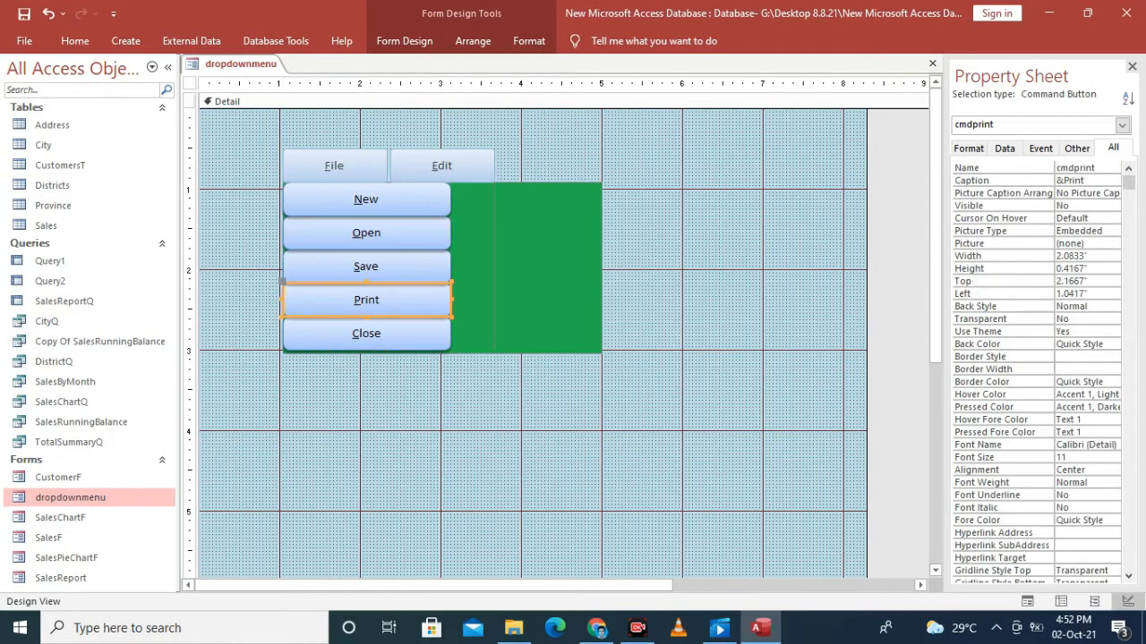
# Step: Send the green FileBox rectangle to the back, behind the grey rectangles and the dropdown buttons
pyautogui.click(472, 268)
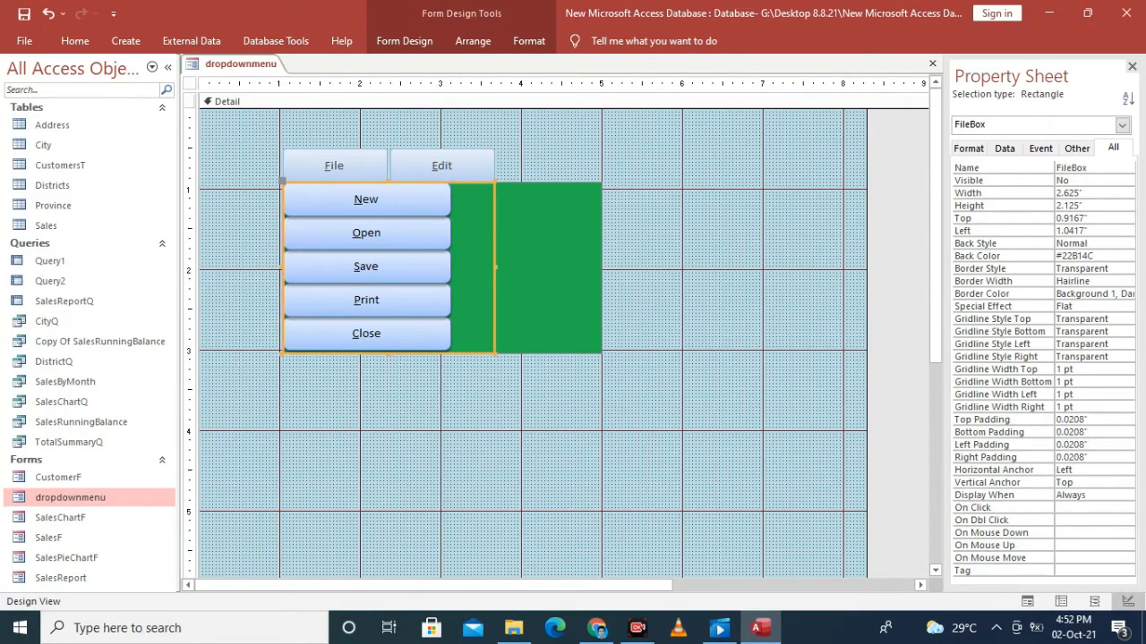
pyautogui.rightClick(473, 269)
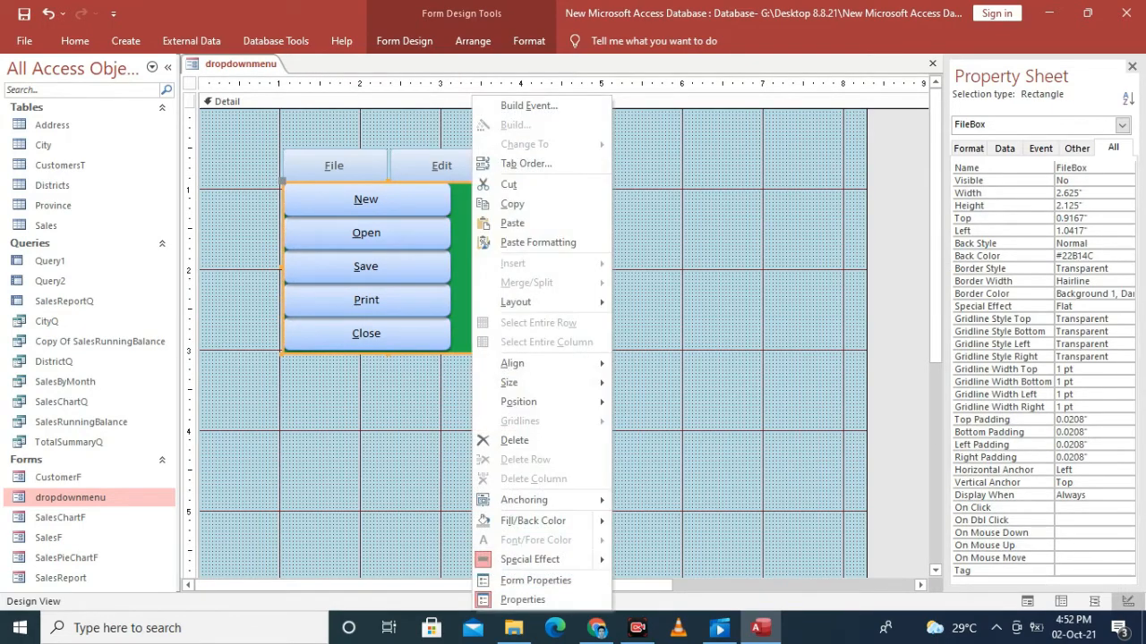
pyautogui.moveTo(520, 401)
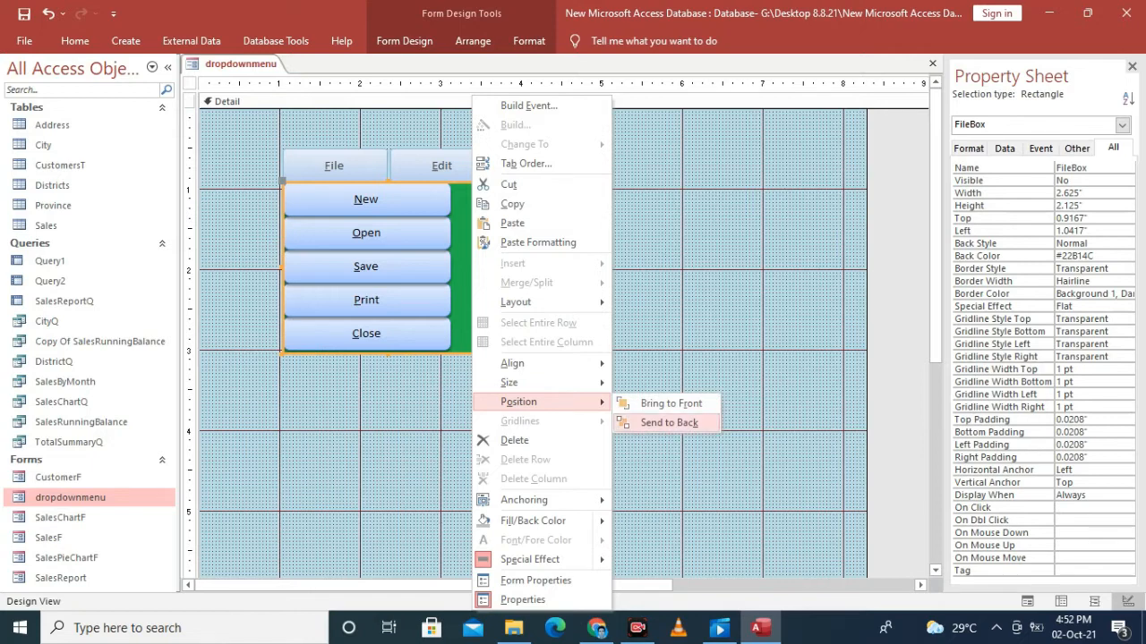
pyautogui.click(669, 422)
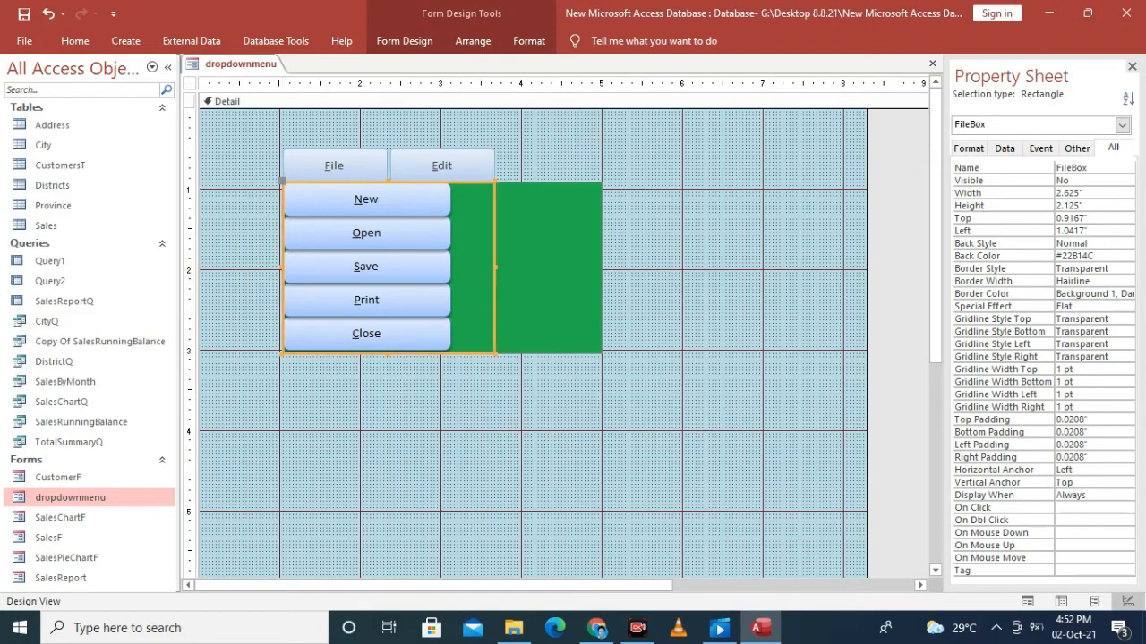
pyautogui.click(667, 412)
# Step: Create a code event procedure for the On Mouse Move event of the New button (cmdNew)
pyautogui.click(366, 199)
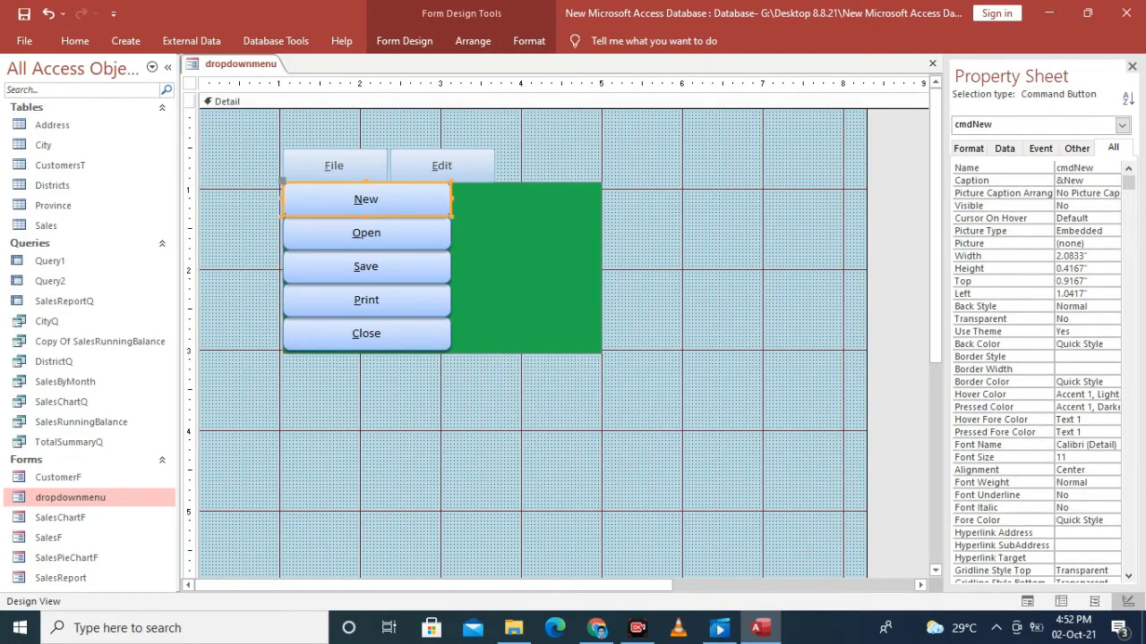
pyautogui.click(366, 233)
pyautogui.click(367, 200)
pyautogui.click(1040, 148)
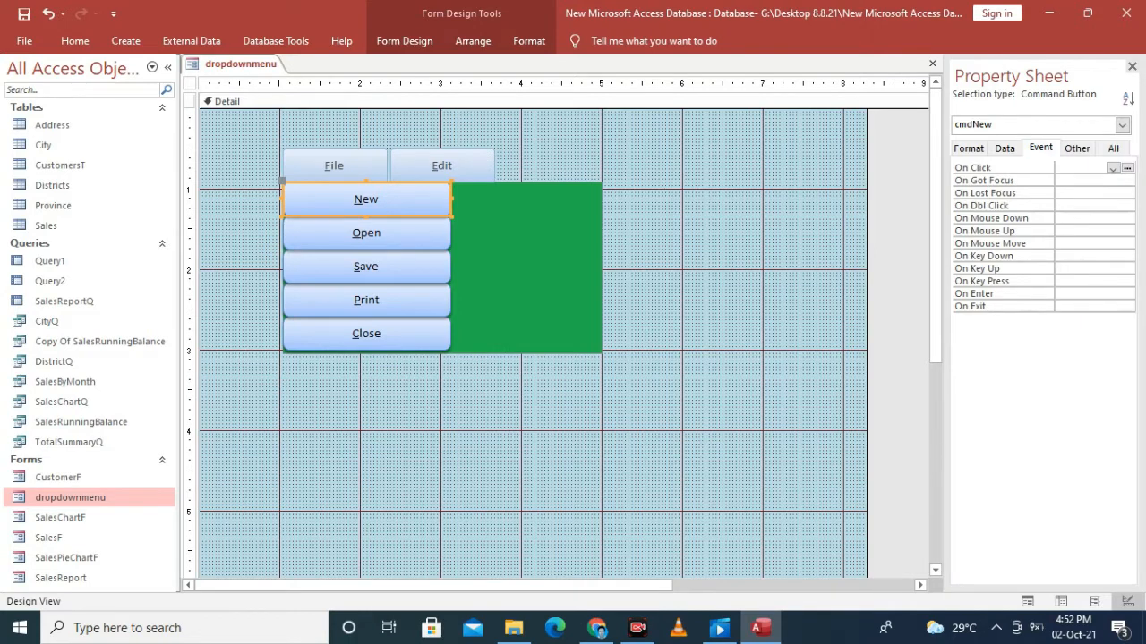
pyautogui.click(1080, 244)
pyautogui.click(1128, 243)
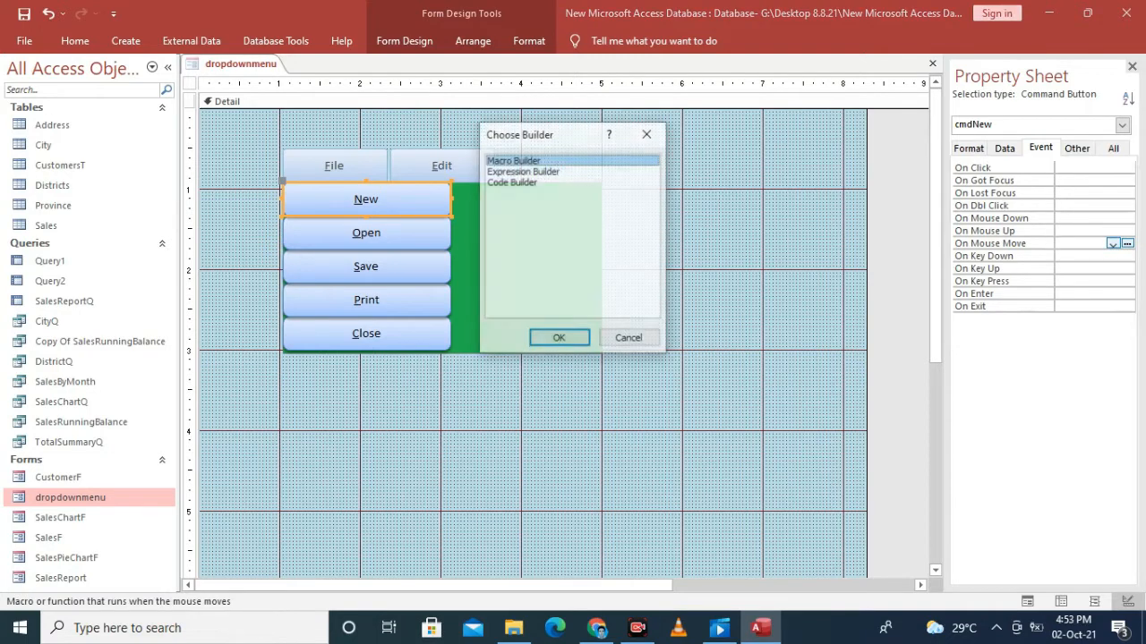
pyautogui.click(512, 183)
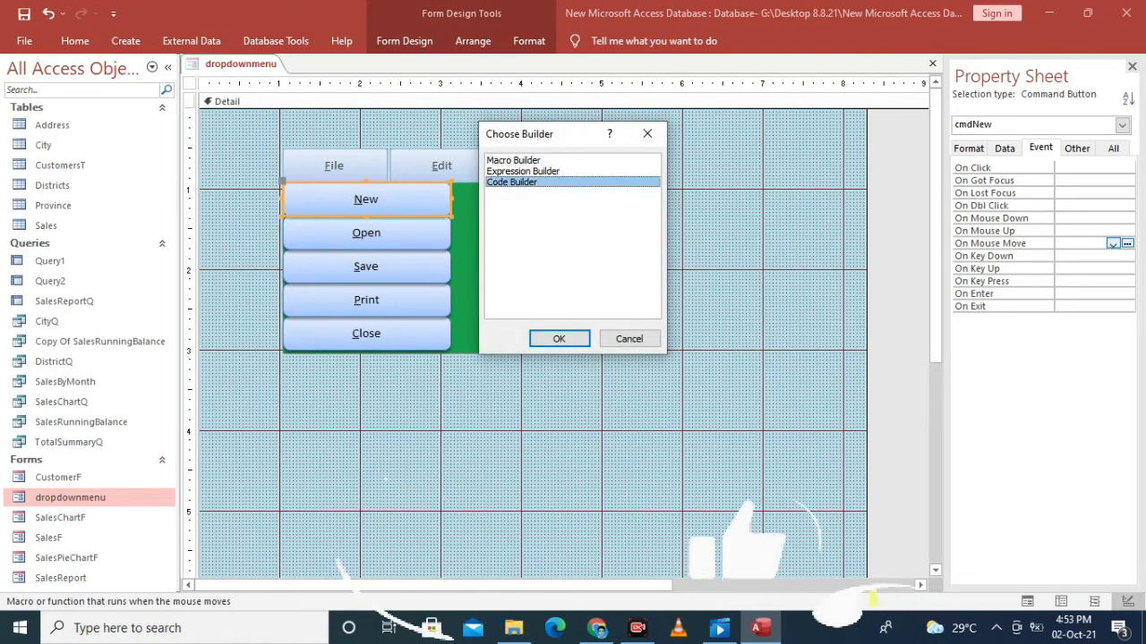
pyautogui.click(560, 339)
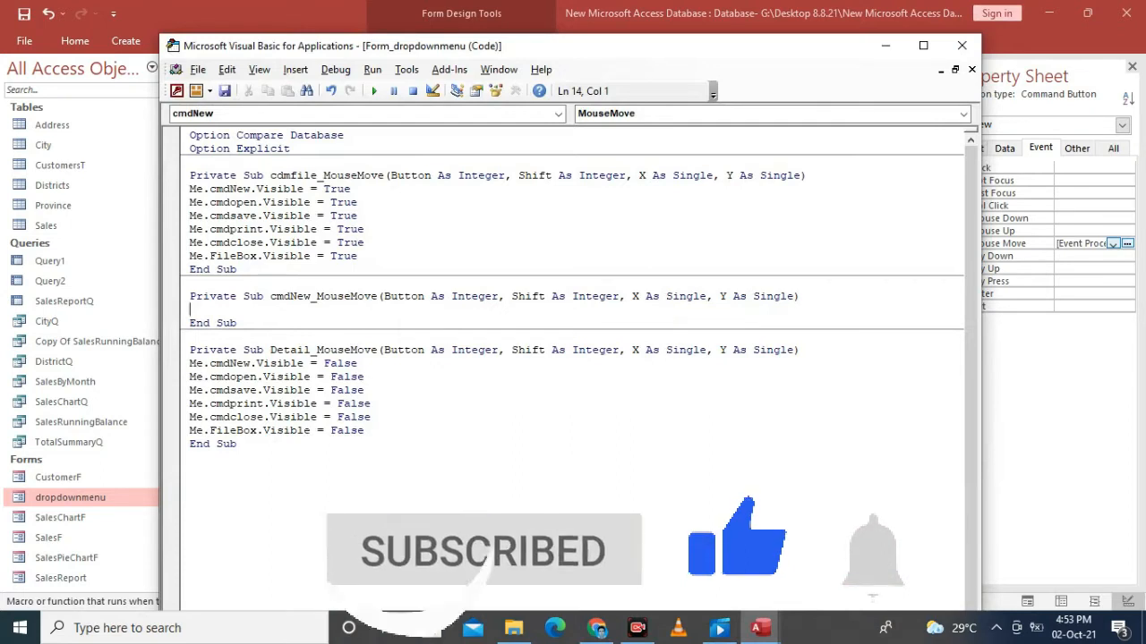
# Step: Add the line Me.NewBox.Visible = True to the cmdNew_MouseMove procedure
pyautogui.write('Me.')
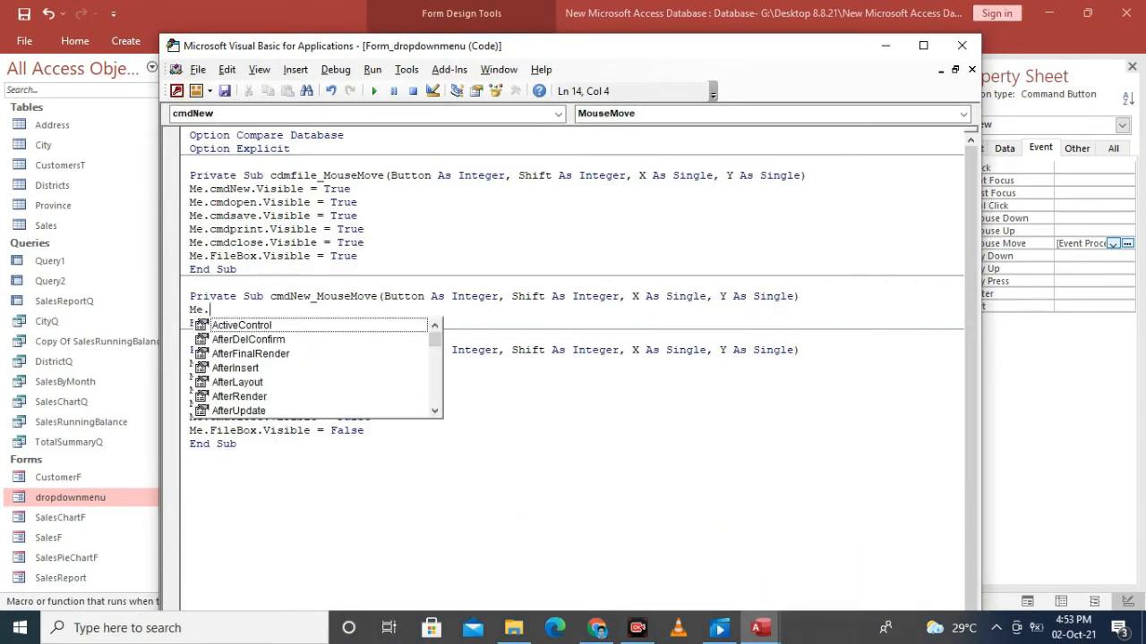
pyautogui.write('New')
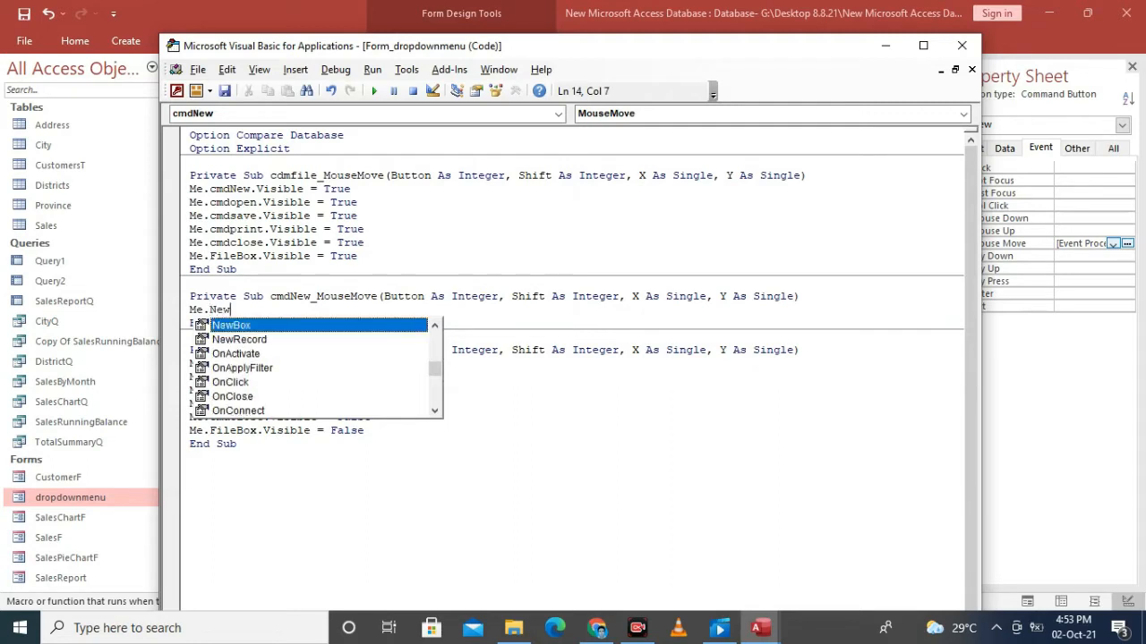
pyautogui.press('Tab')
pyautogui.write('.v')
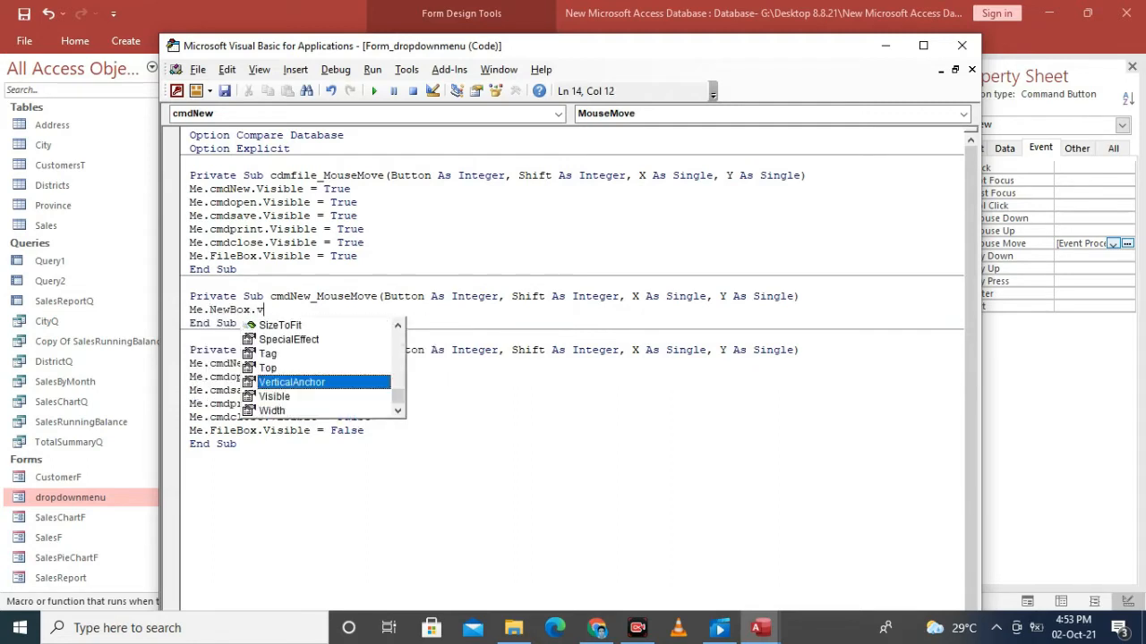
pyautogui.write('isi')
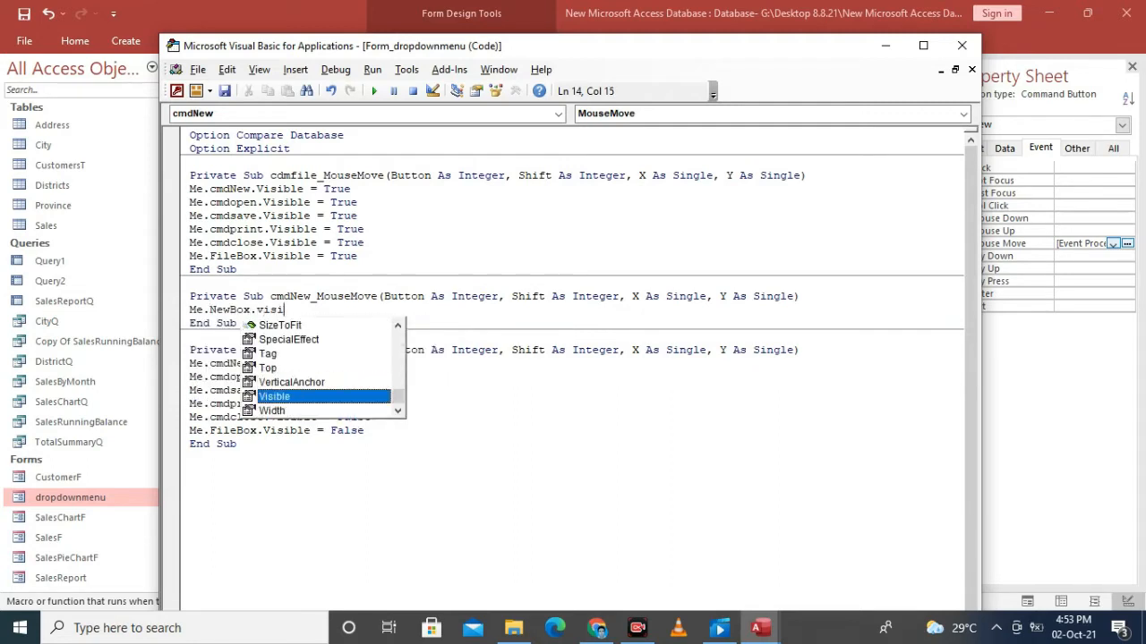
pyautogui.press('Tab')
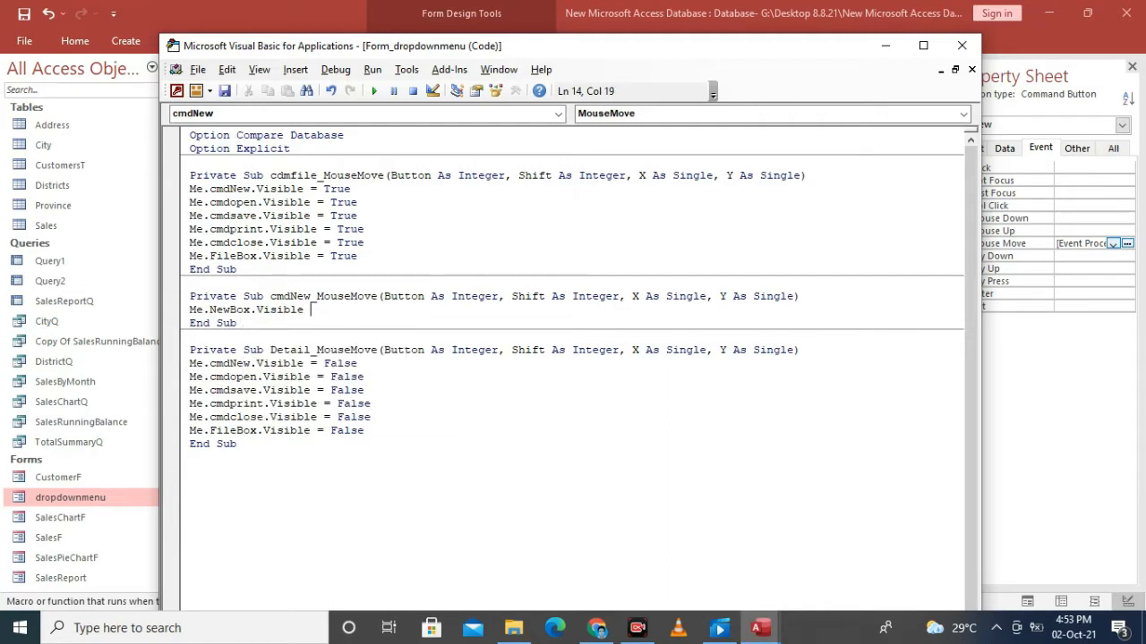
pyautogui.write('=')
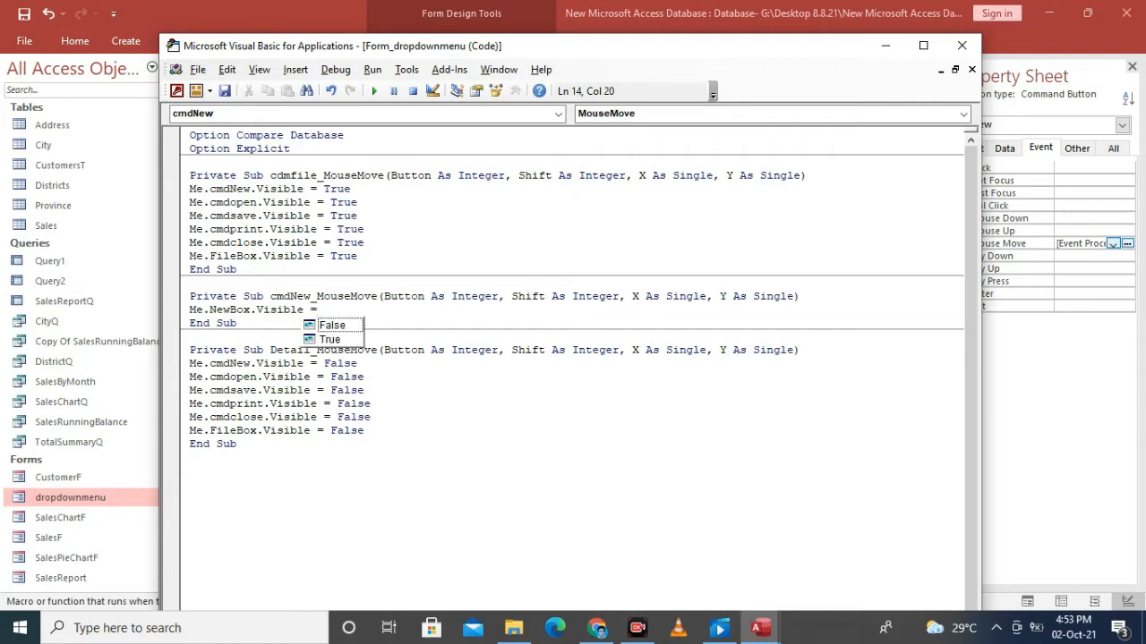
pyautogui.write('t')
pyautogui.press('Tab')
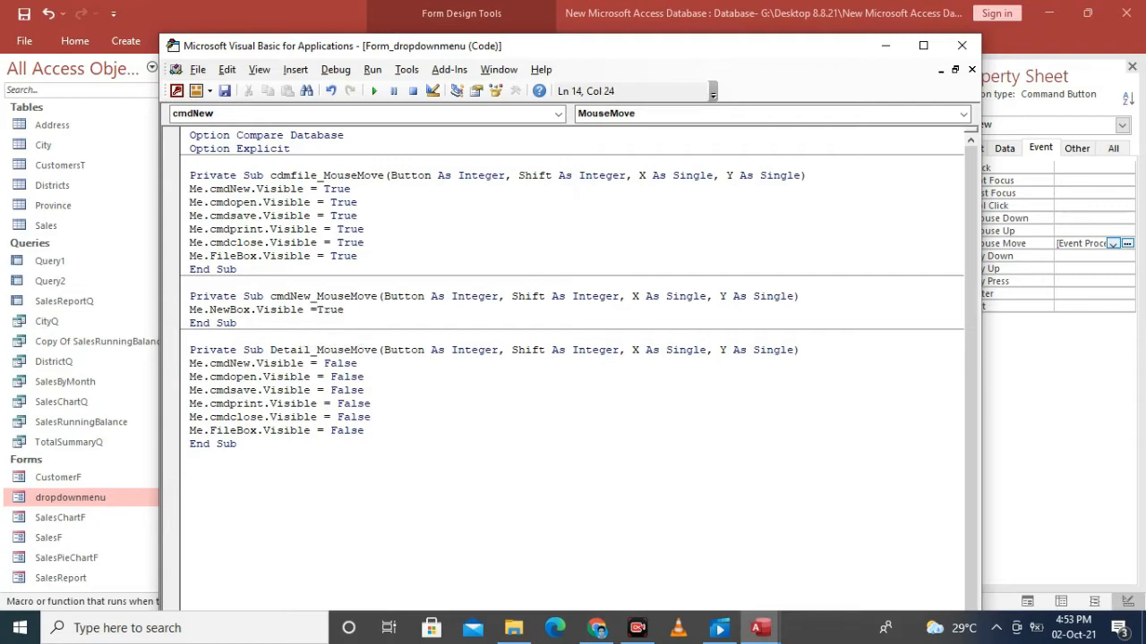
pyautogui.press('Return')
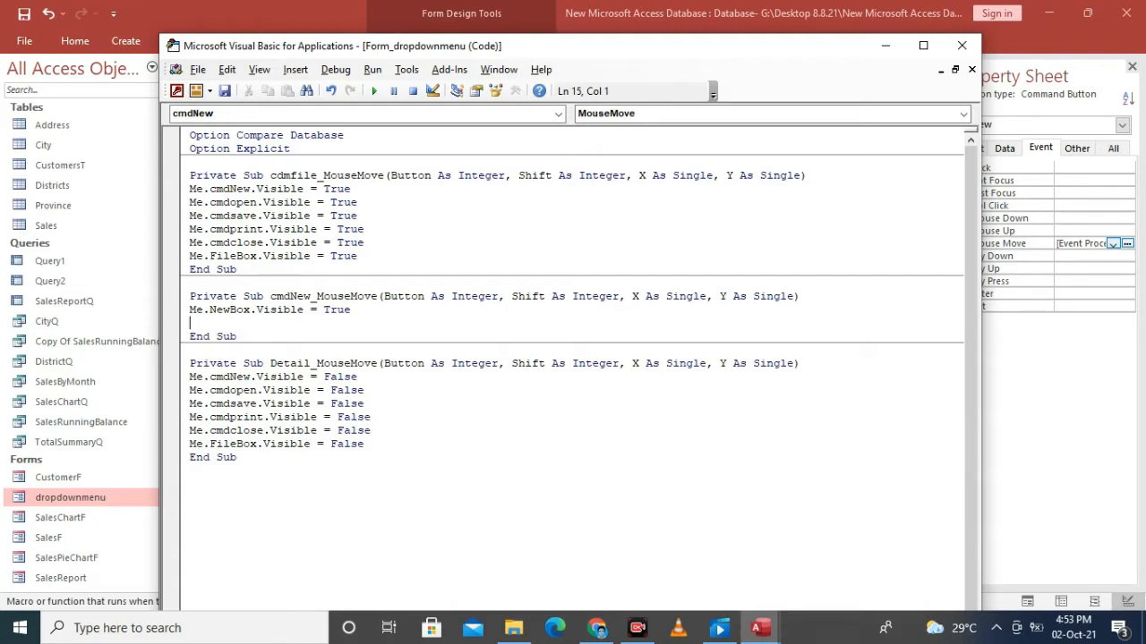
pyautogui.write('M')
pyautogui.press('BackSpace')
# Step: Add the line Me.OpenBox.Visible = False below the NewBox line in cmdNew_MouseMove
pyautogui.moveTo(353, 312); pyautogui.dragTo(230, 310)
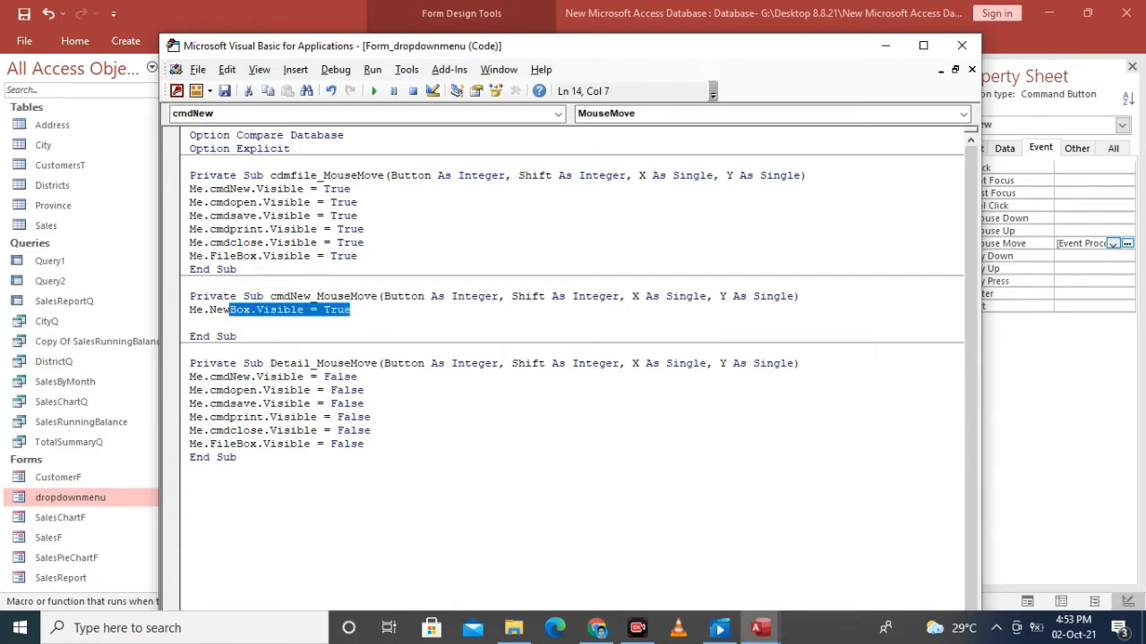
pyautogui.click(353, 311)
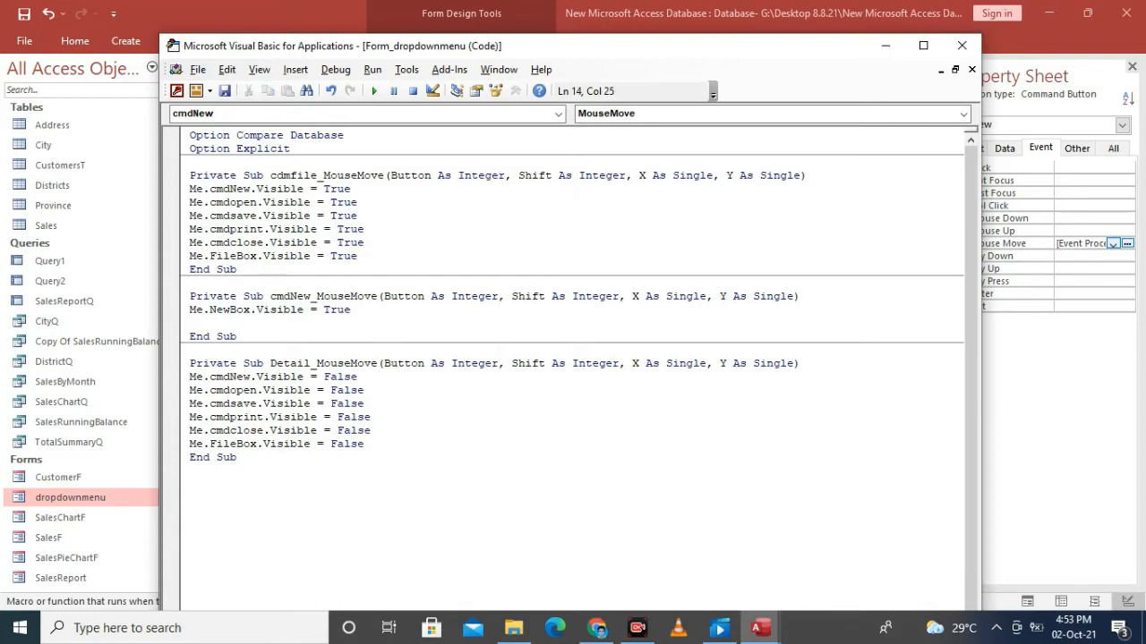
pyautogui.press('Return')
pyautogui.write('Me')
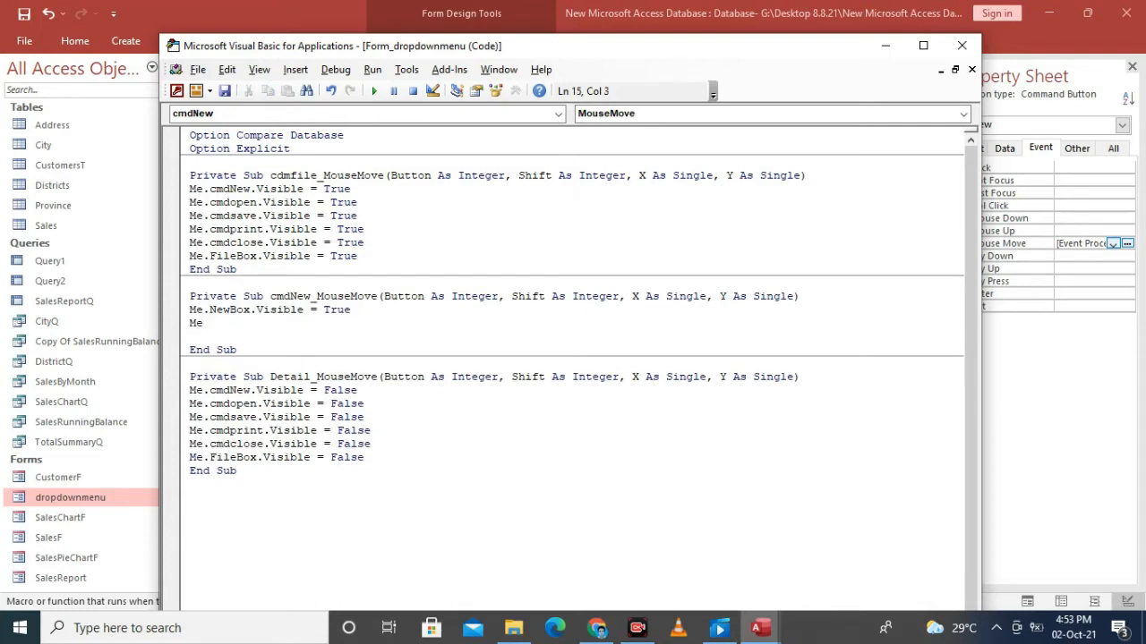
pyautogui.write('.')
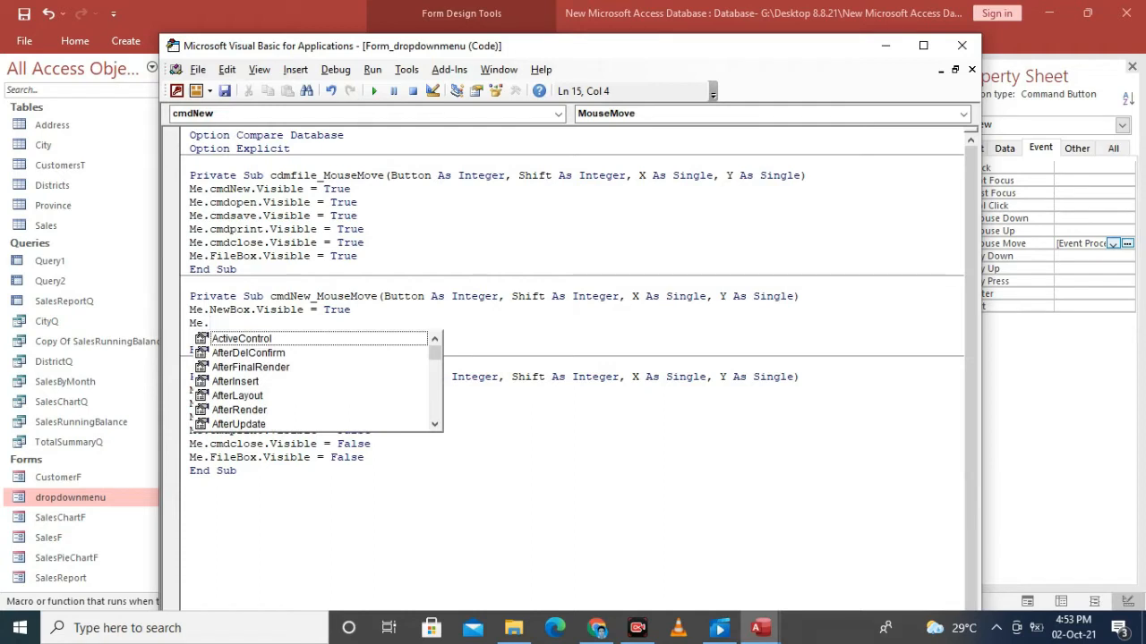
pyautogui.write('O')
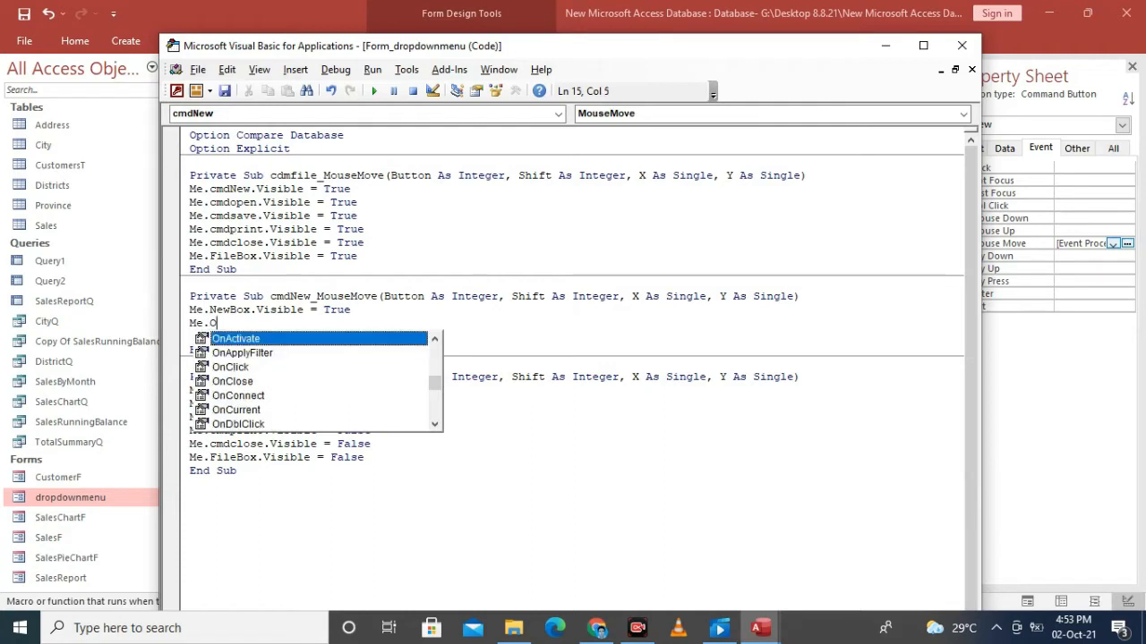
pyautogui.write('pen')
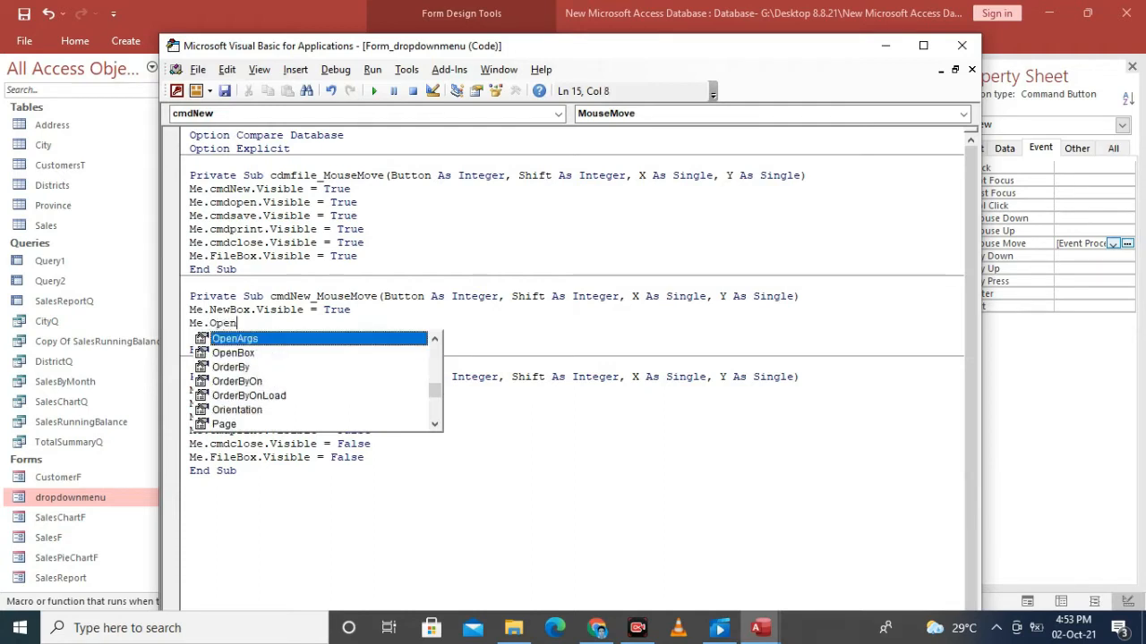
pyautogui.write('B')
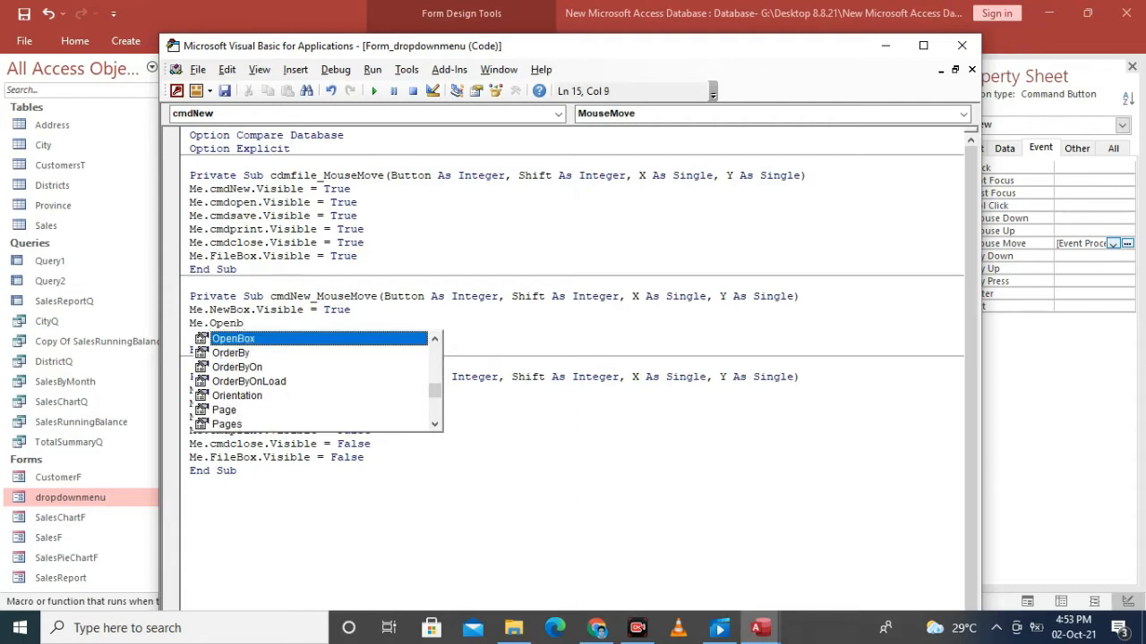
pyautogui.press('Tab')
pyautogui.write('.Vi')
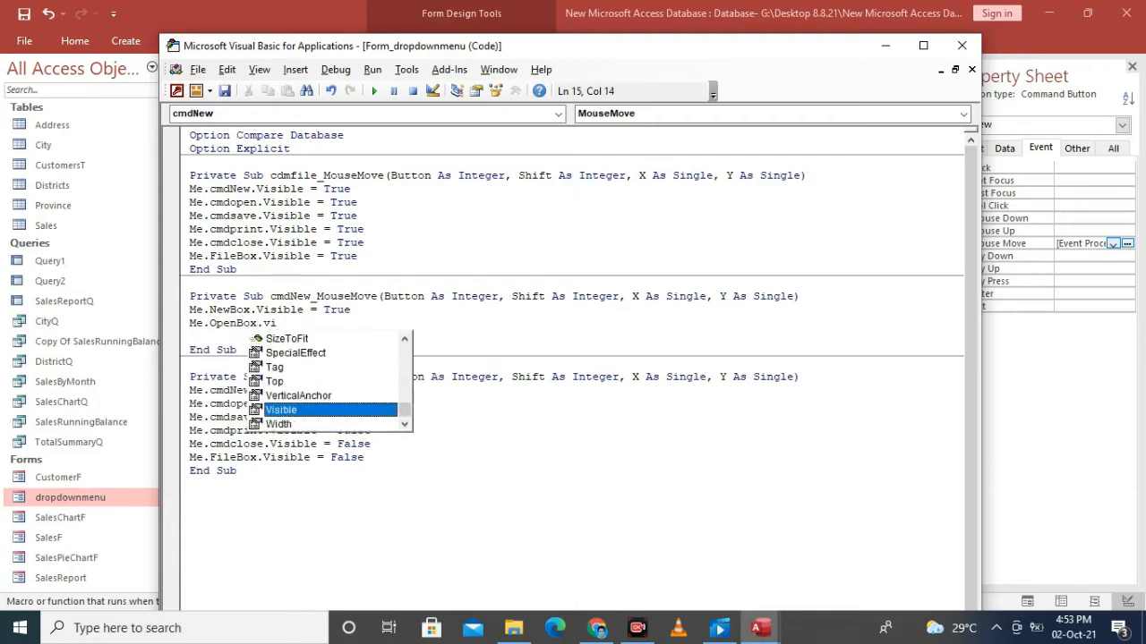
pyautogui.press('Tab')
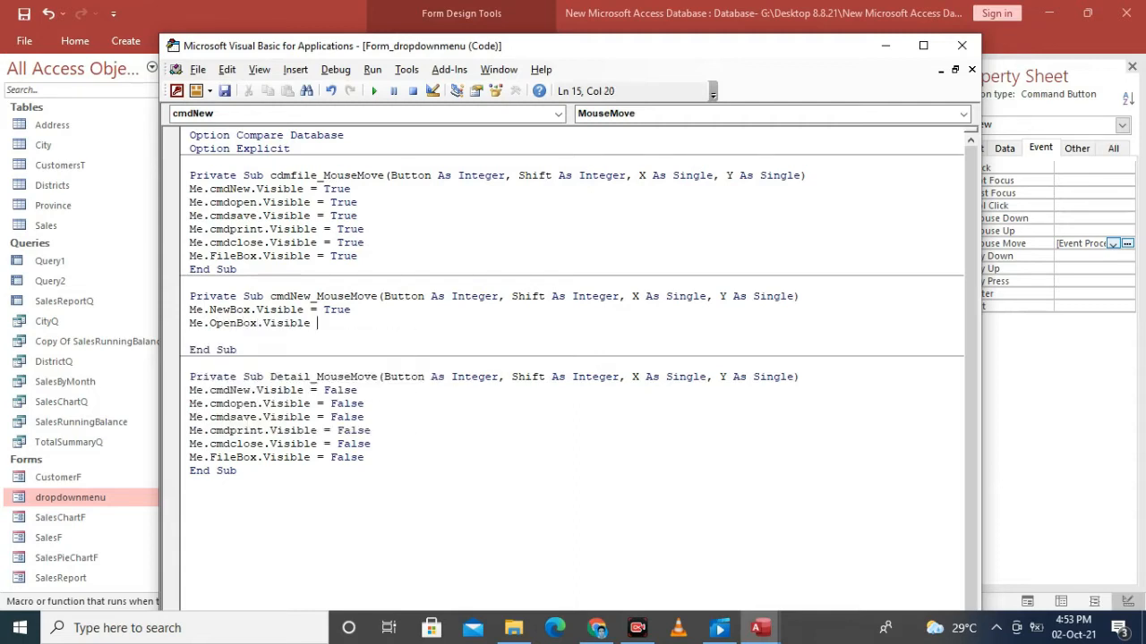
pyautogui.write('=t')
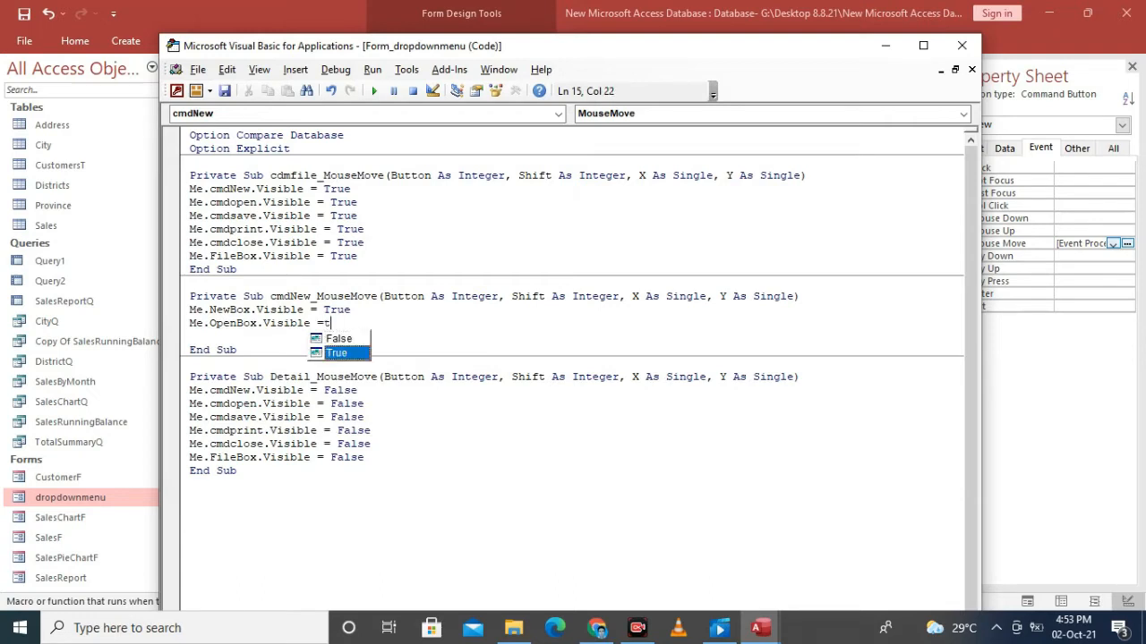
pyautogui.press('BackSpace')
pyautogui.press('Tab')
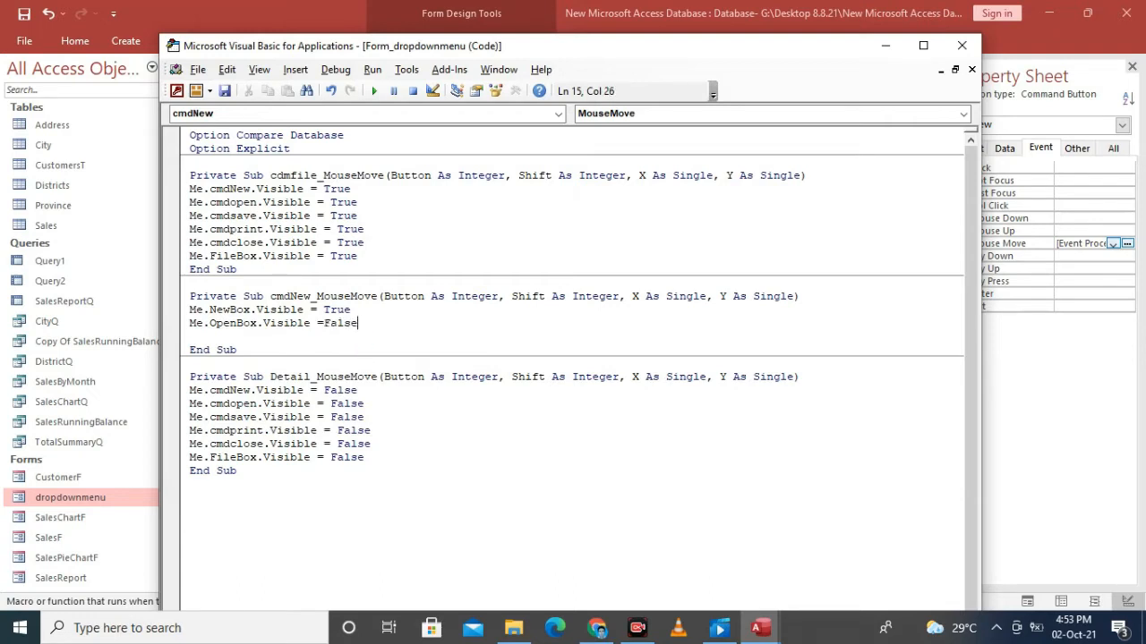
pyautogui.press('Return')
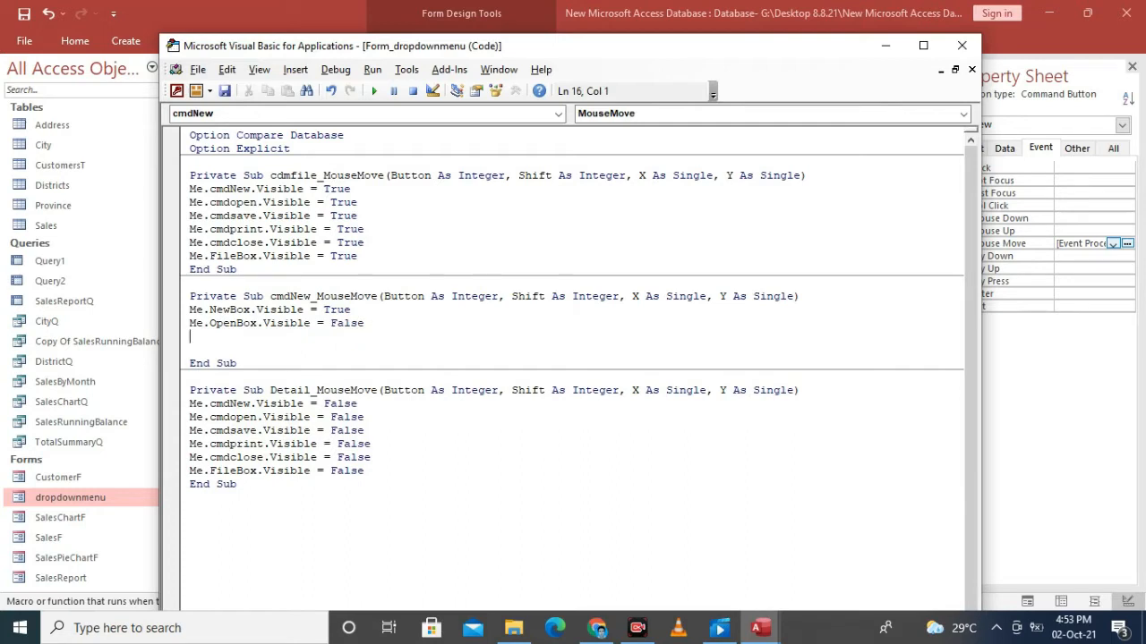
# Step: Copy the OpenBox line four times below itself in cmdNew_MouseMove and remove two surplus blank lines before End Sub
pyautogui.hotkey('shift', 'Up')
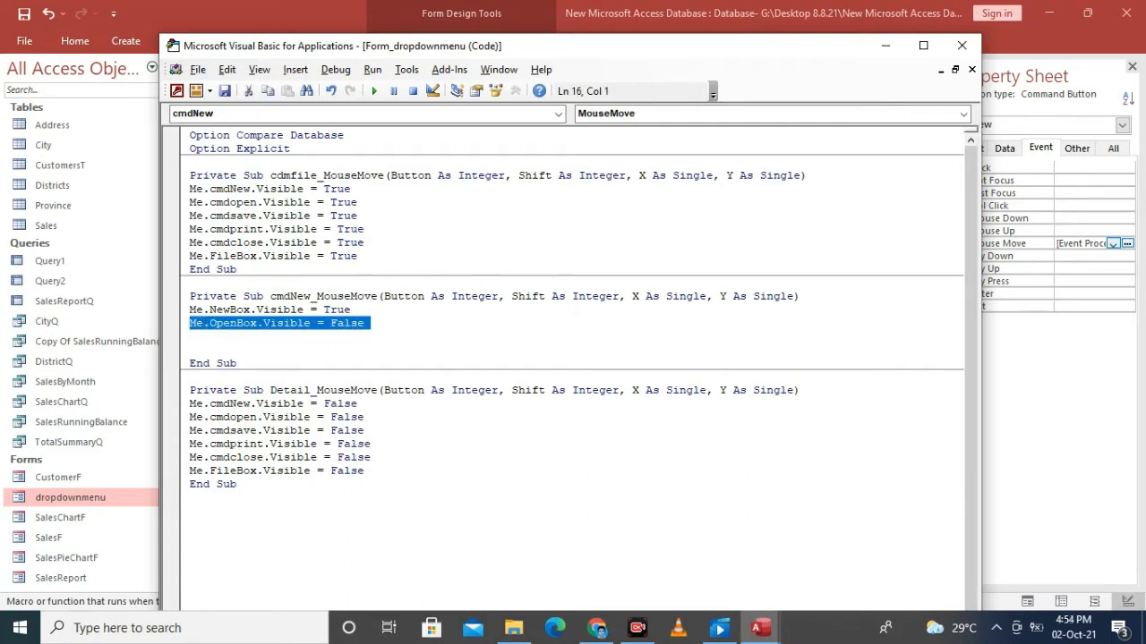
pyautogui.hotkey('ctrl', 'c')
pyautogui.click(365, 323)
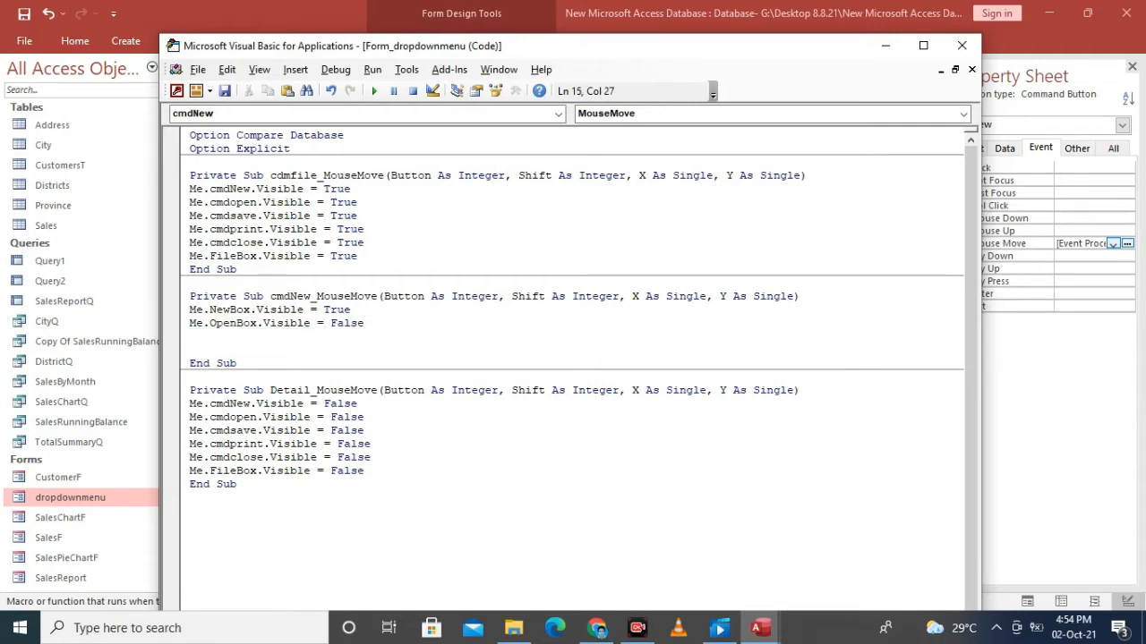
pyautogui.press('Return')
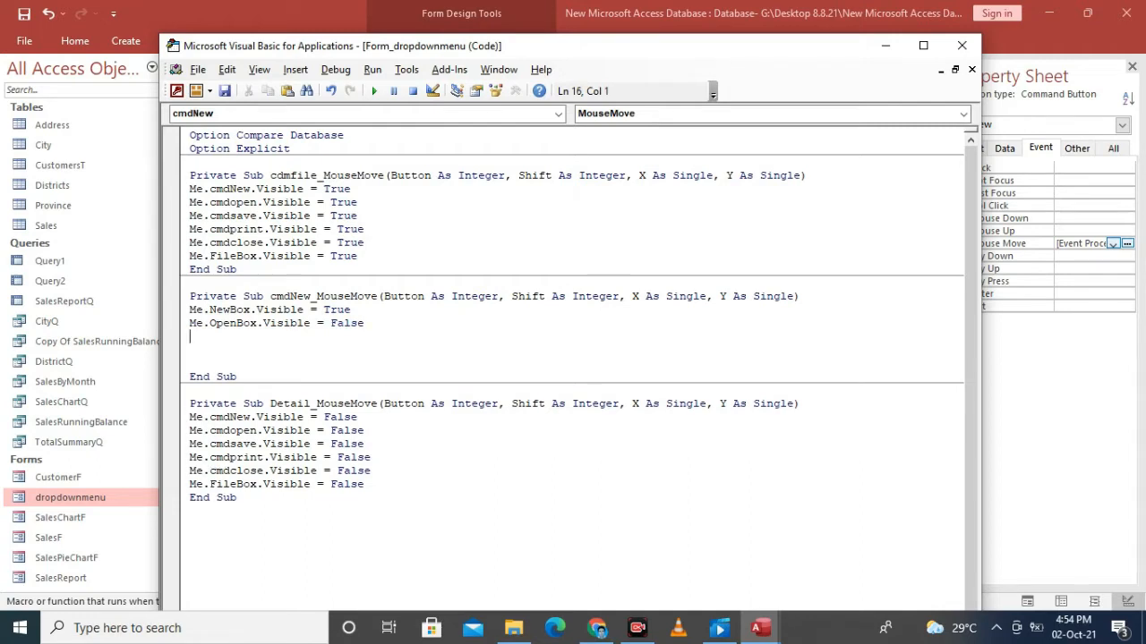
pyautogui.hotkey('ctrl', 'v')
pyautogui.hotkey('ctrl', 'v')
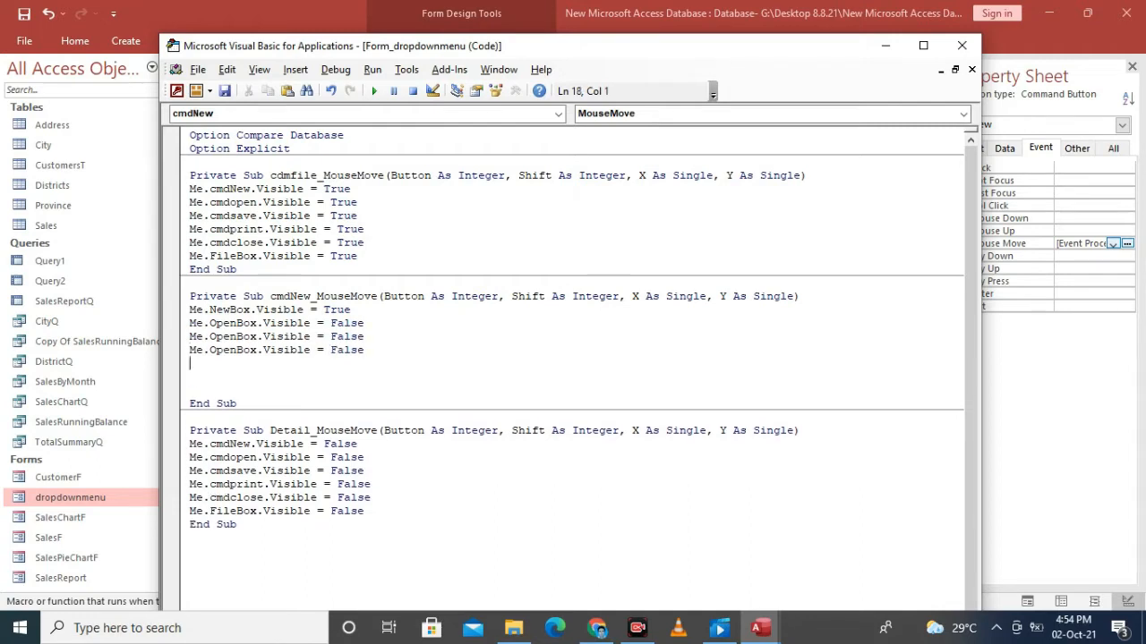
pyautogui.hotkey('ctrl', 'v')
pyautogui.hotkey('ctrl', 'v')
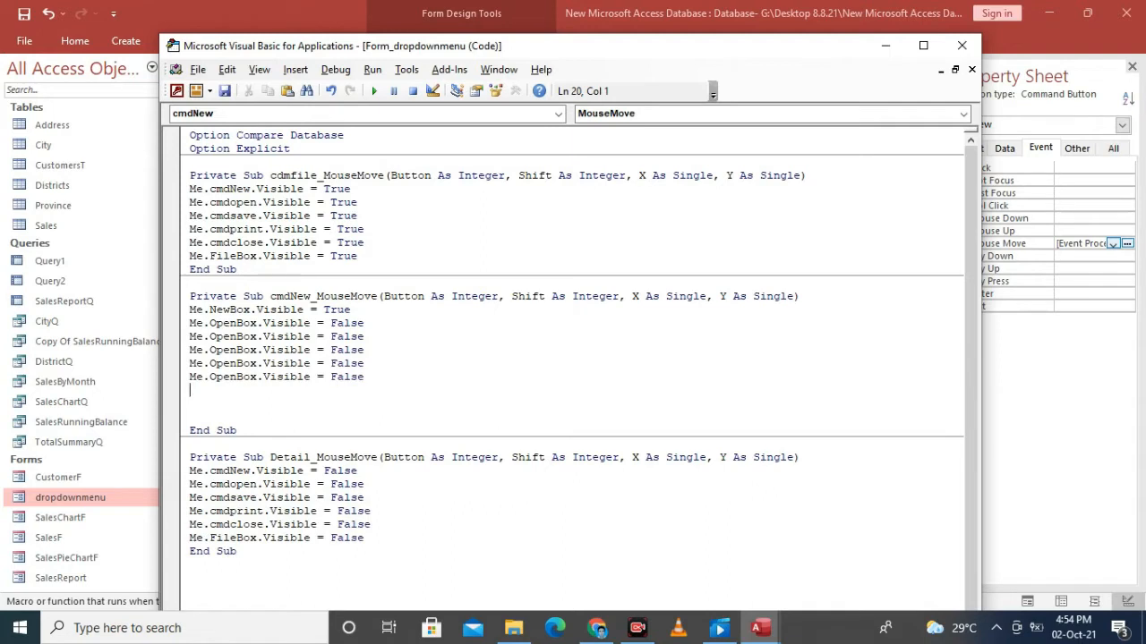
pyautogui.press('Delete')
pyautogui.press('Delete')
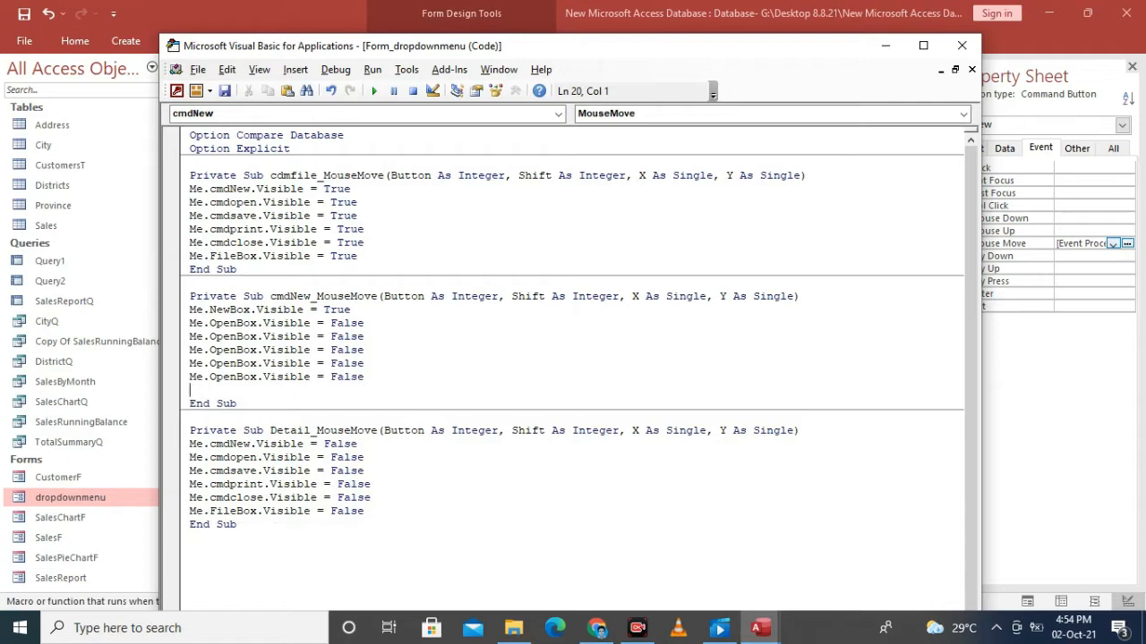
# Step: Change the second OpenBox line in cmdNew_MouseMove to Me.SaveBox.Visible = False
pyautogui.click(237, 336)
pyautogui.press('BackSpace')
pyautogui.press('BackSpace')
pyautogui.press('BackSpace')
pyautogui.press('BackSpace')
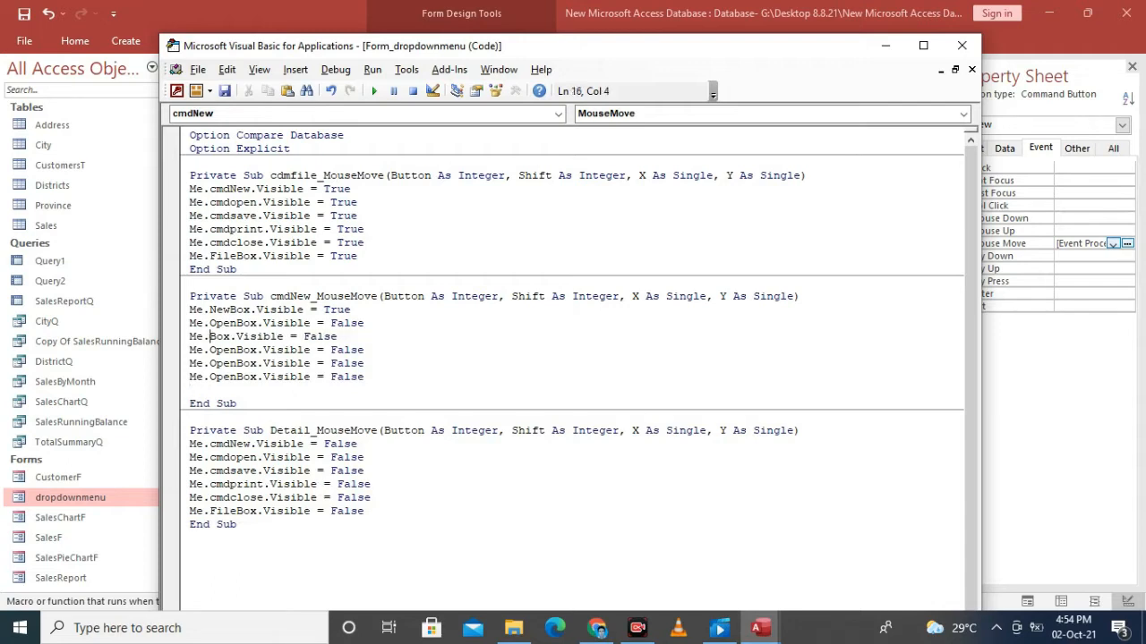
pyautogui.write('Save')
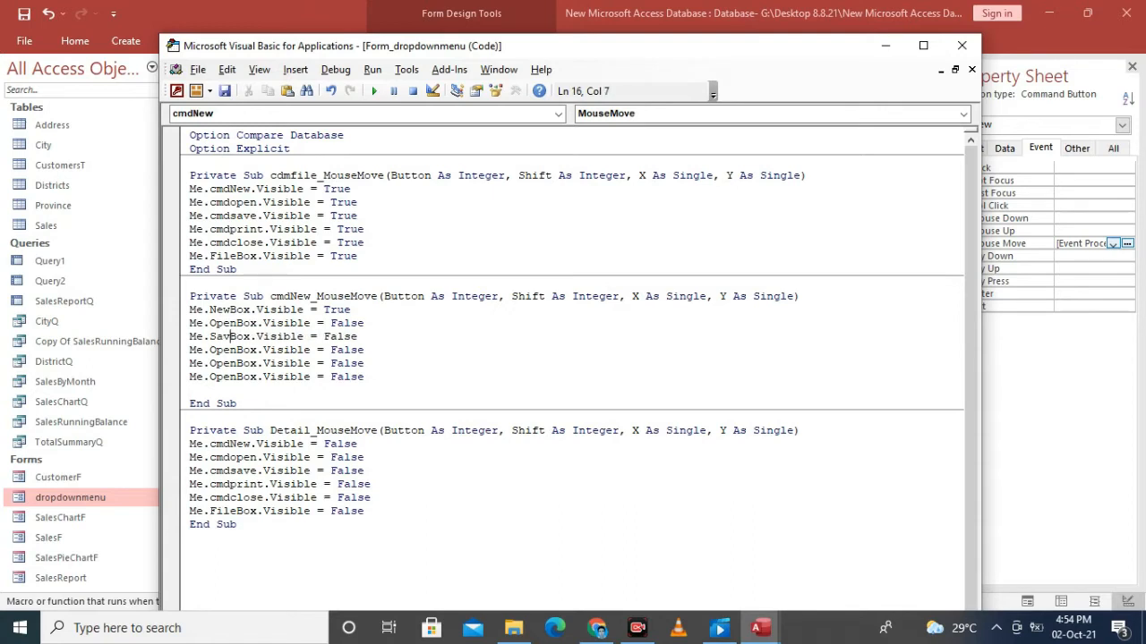
# Step: Change the line below SaveBox in cmdNew_MouseMove to Me.PrintBox.Visible = False
pyautogui.press('Down')
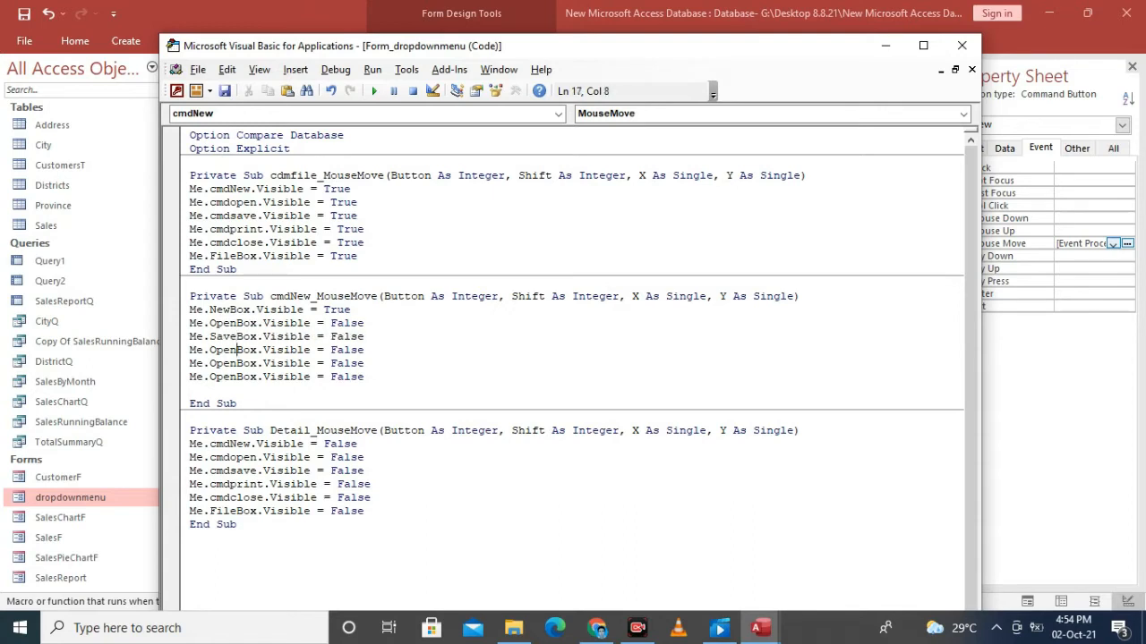
pyautogui.press('BackSpace')
pyautogui.press('BackSpace')
pyautogui.press('BackSpace')
pyautogui.press('BackSpace')
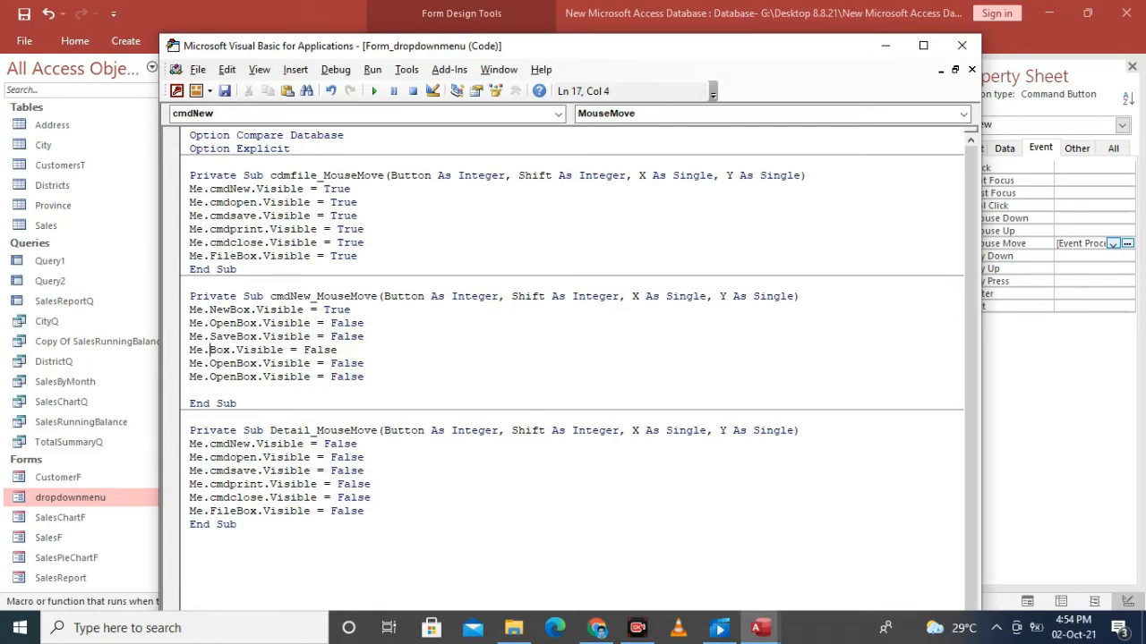
pyautogui.write('P')
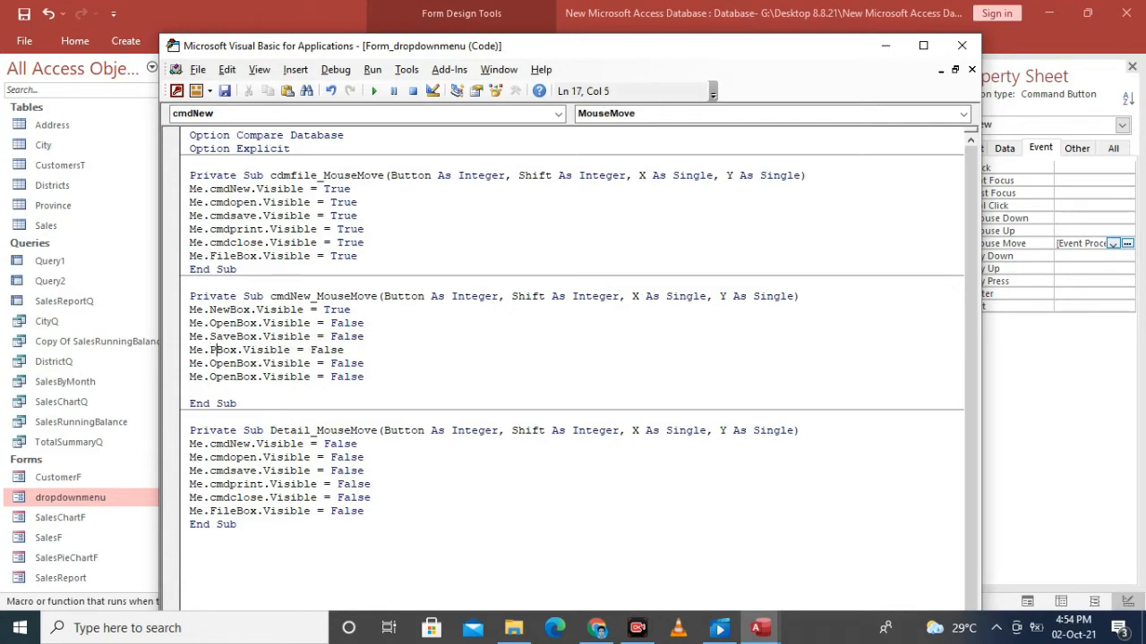
pyautogui.write('rin')
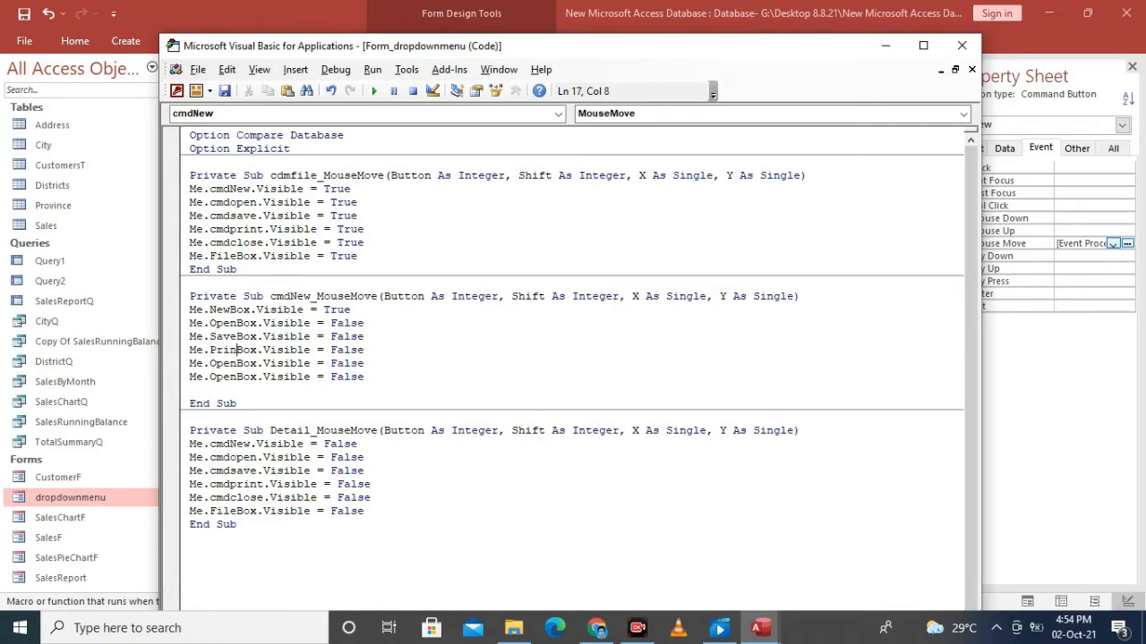
pyautogui.write('t')
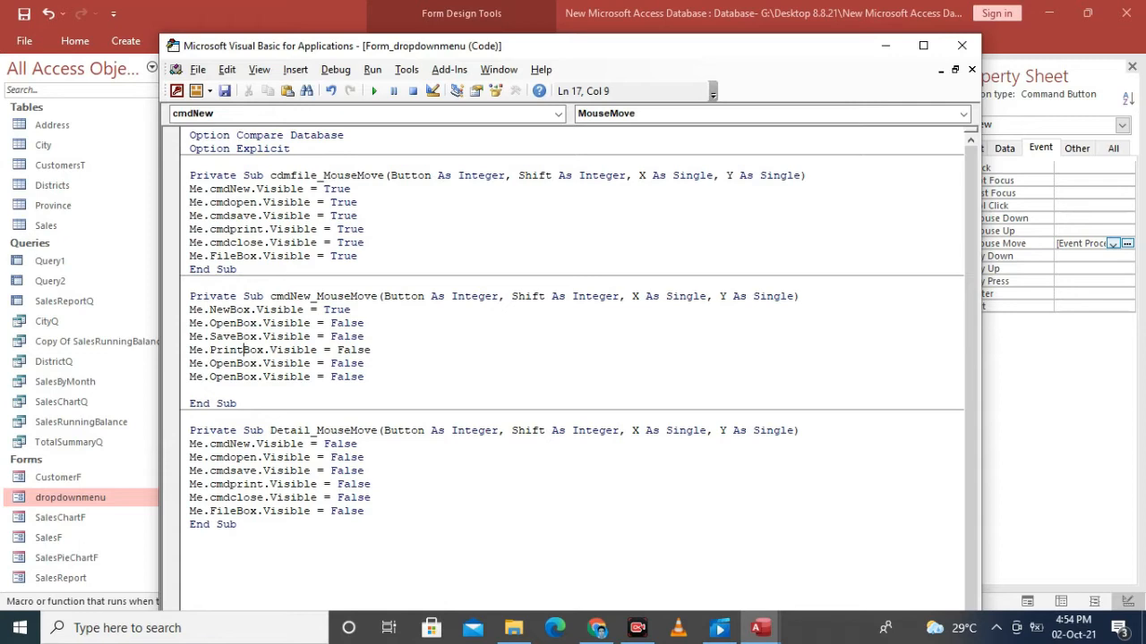
# Step: Change the line below PrintBox in cmdNew_MouseMove to Me.CloseBox.Visible = False
pyautogui.click(237, 363)
pyautogui.press('BackSpace')
pyautogui.press('BackSpace')
pyautogui.press('BackSpace')
pyautogui.press('BackSpace')
pyautogui.write('C')
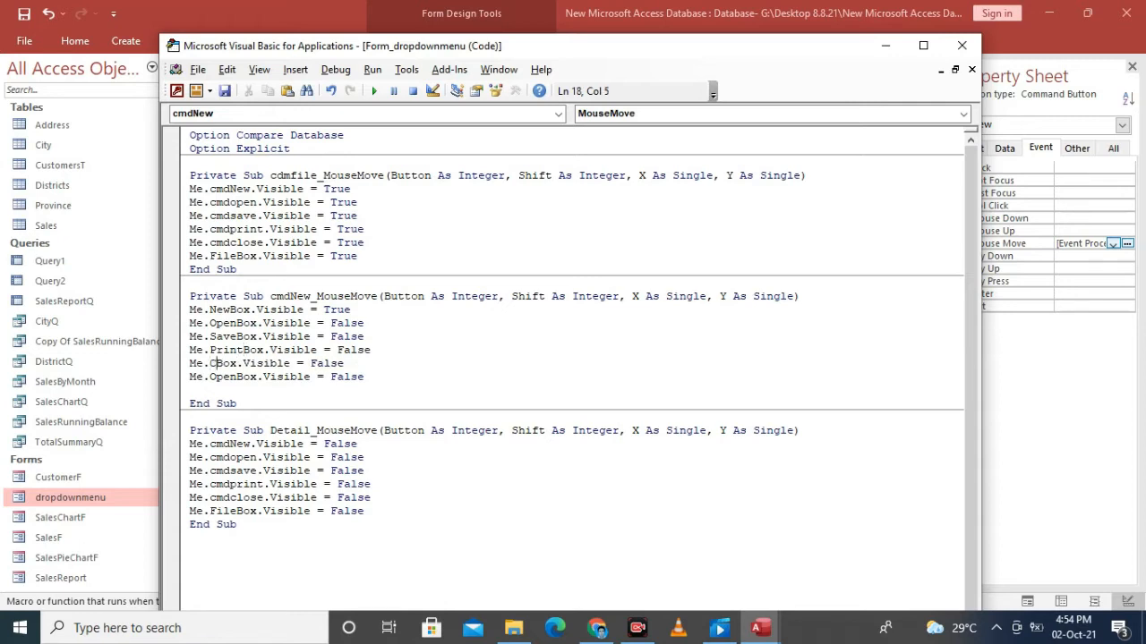
pyautogui.write('lose')
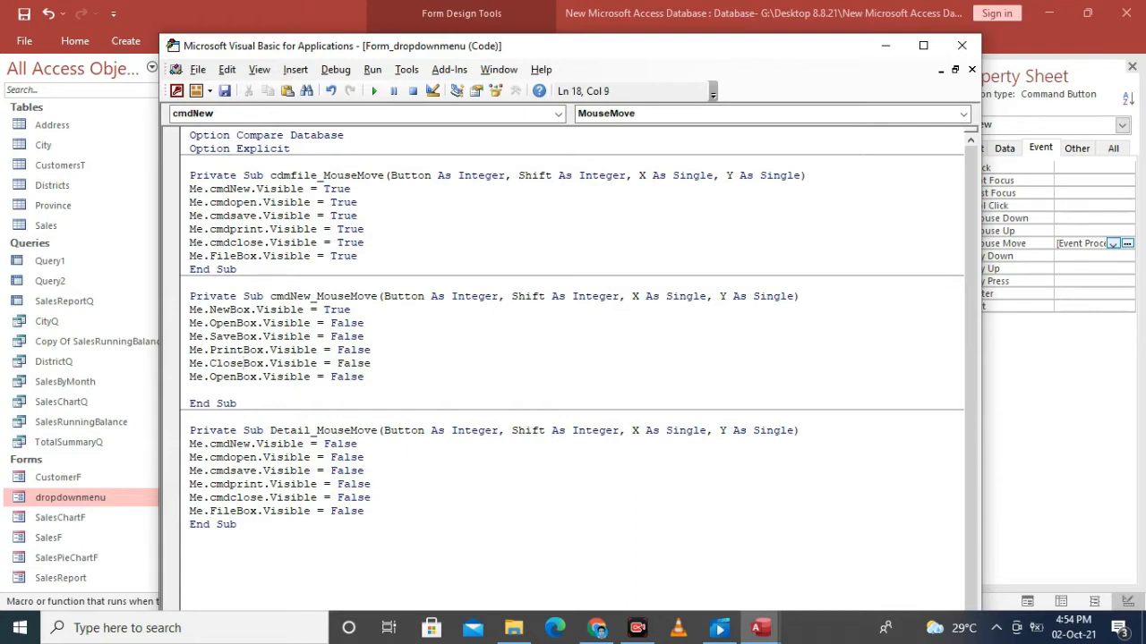
# Step: Delete the surplus last OpenBox line from cmdNew_MouseMove and close the code editor
pyautogui.moveTo(190, 377); pyautogui.dragTo(204, 390)
pyautogui.press('Delete')
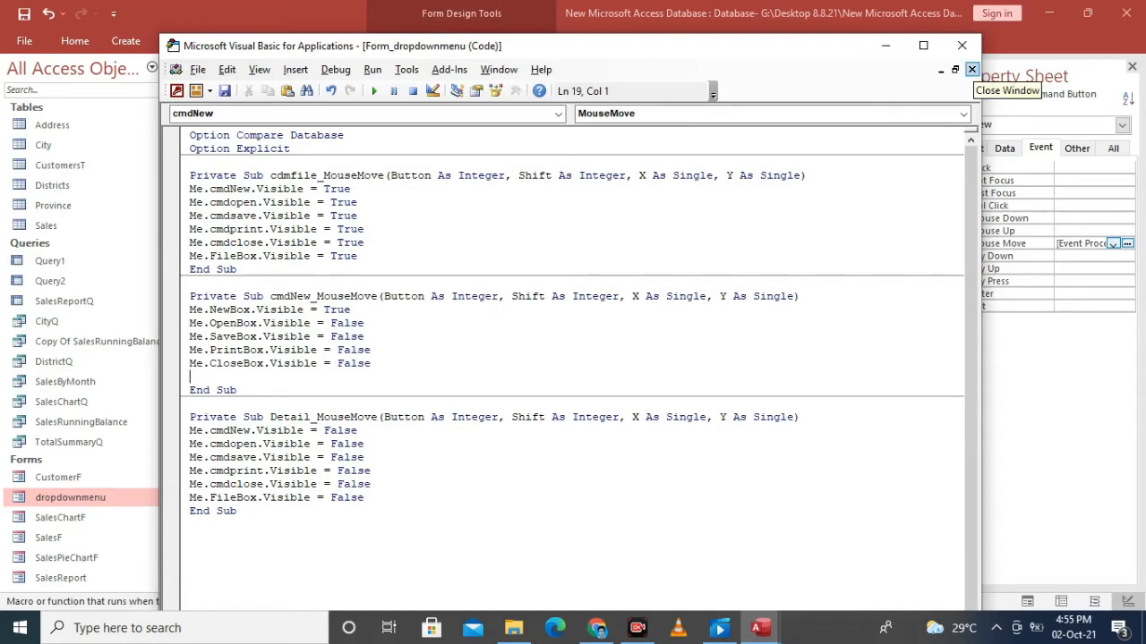
pyautogui.click(971, 69)
pyautogui.click(961, 45)
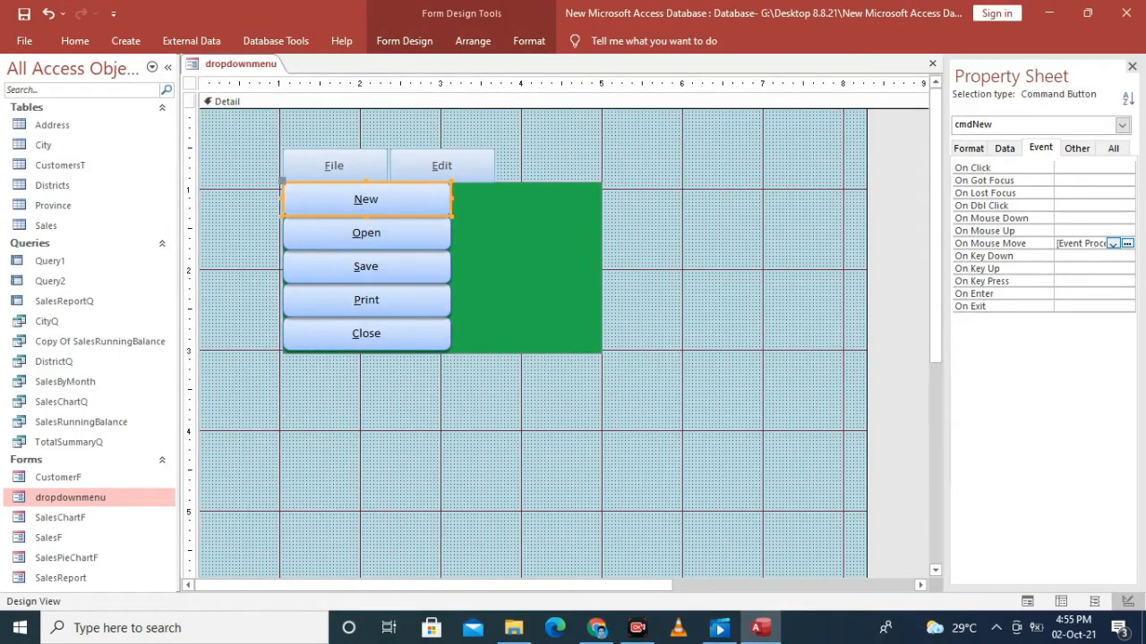
# Step: Narrow the New, Open, Save, Print and Close buttons together from their left edge to about 1.58" wide and 0.375" high
pyautogui.keyDown('shift'); pyautogui.click(367, 233); pyautogui.keyUp('shift')
pyautogui.keyDown('shift'); pyautogui.click(367, 267); pyautogui.keyUp('shift')
pyautogui.keyDown('shift'); pyautogui.click(366, 300); pyautogui.keyUp('shift')
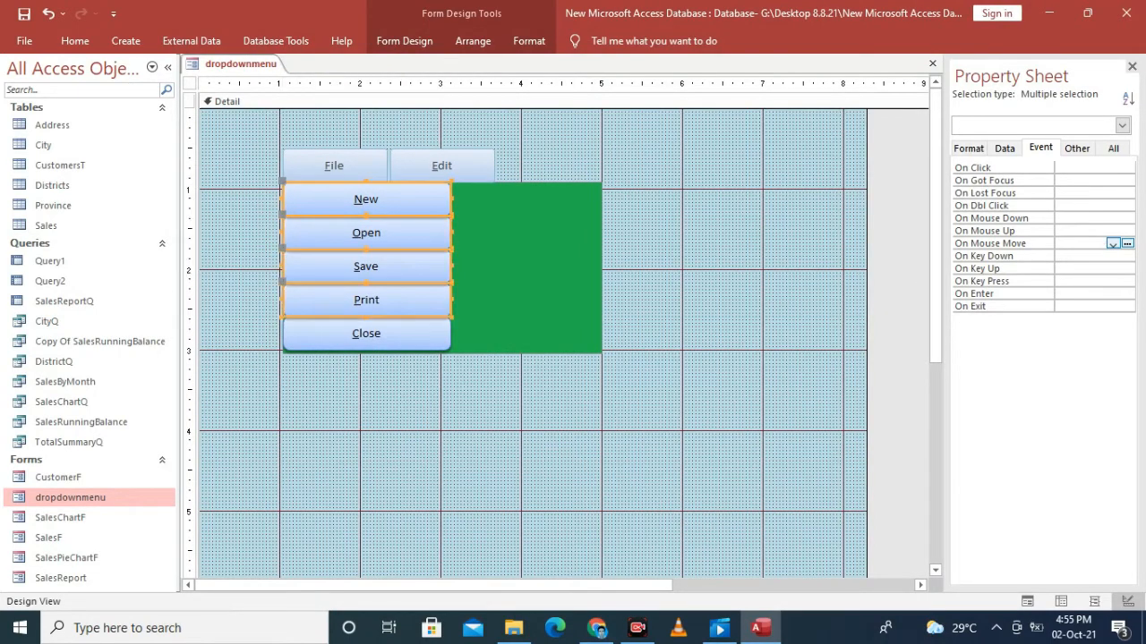
pyautogui.keyDown('shift'); pyautogui.click(366, 334); pyautogui.keyUp('shift')
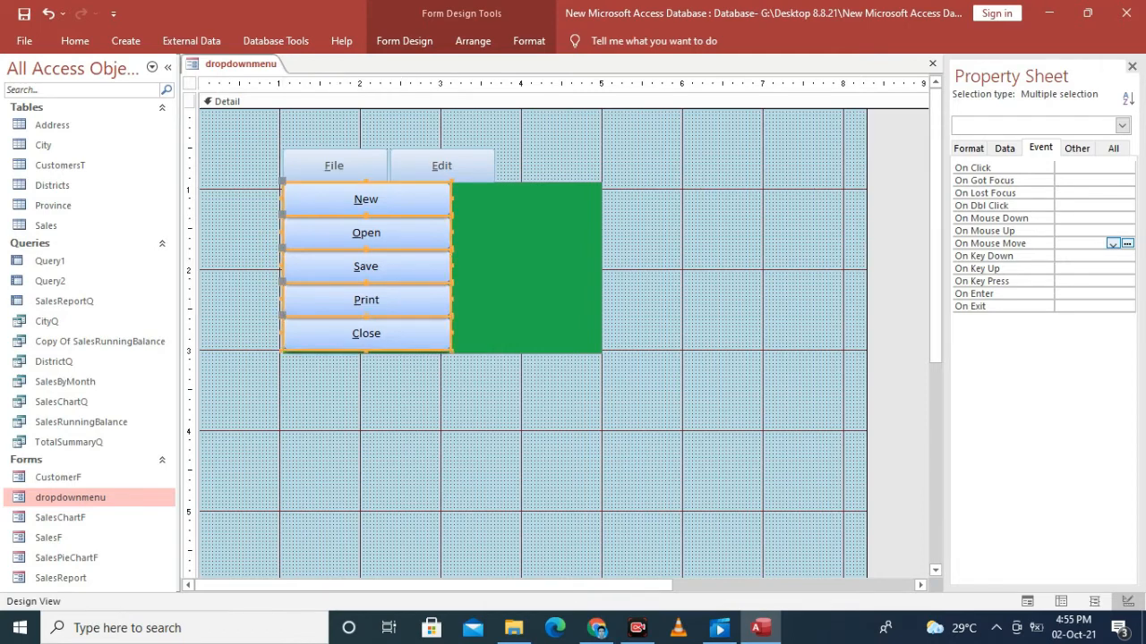
pyautogui.moveTo(283, 350); pyautogui.dragTo(322, 347)
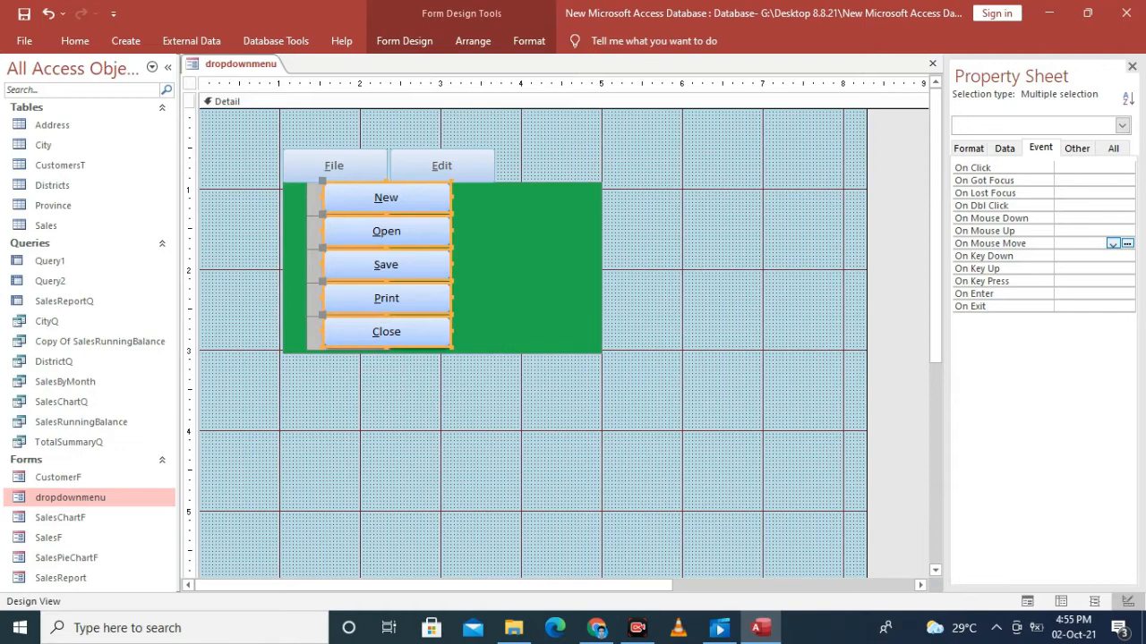
# Step: Set Visible to No for the five grey rectangles behind the buttons and widen them leftward to about 2.04" wide and 0.375" high
pyautogui.click(315, 232)
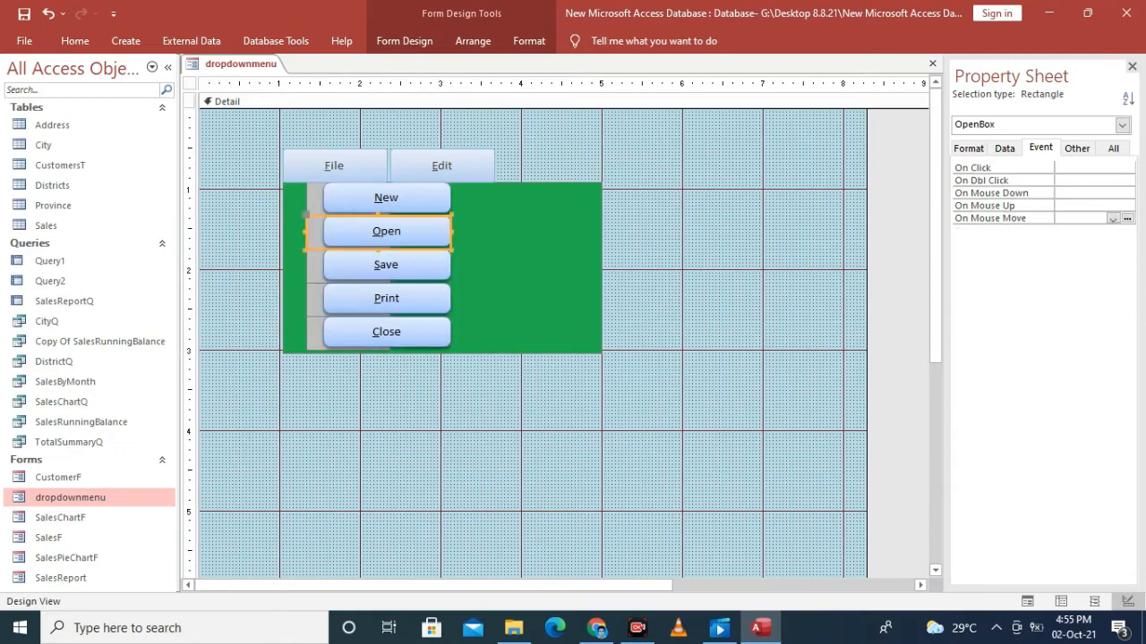
pyautogui.keyDown('shift'); pyautogui.click(385, 198); pyautogui.keyUp('shift')
pyautogui.keyDown('shift'); pyautogui.click(386, 265); pyautogui.keyUp('shift')
pyautogui.click(386, 265)
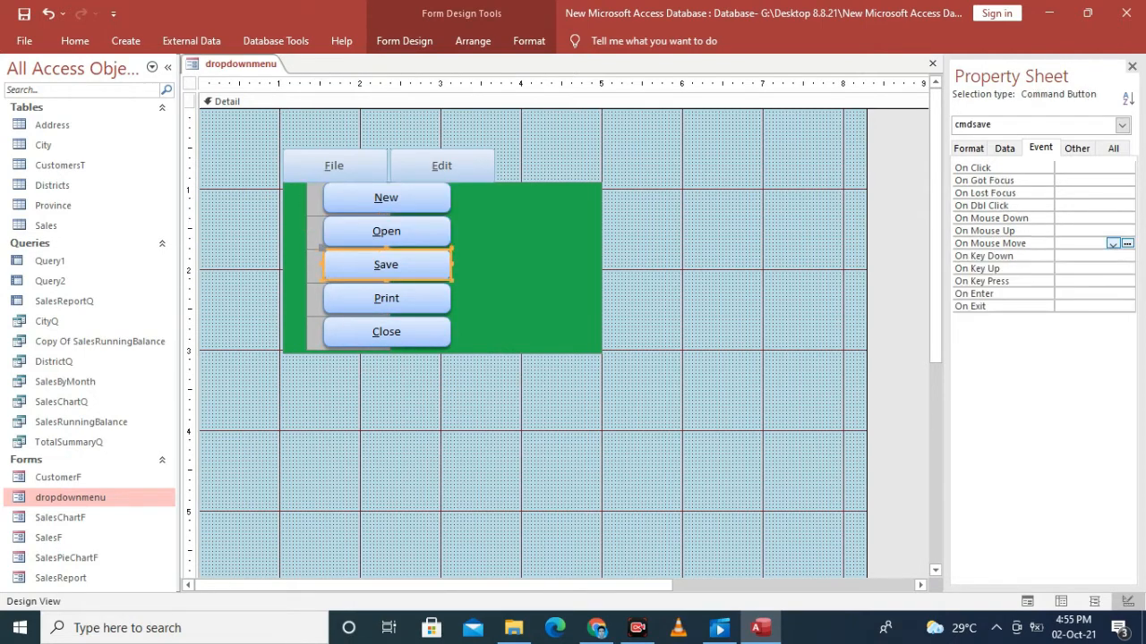
pyautogui.click(314, 198)
pyautogui.keyDown('shift'); pyautogui.click(315, 231); pyautogui.keyUp('shift')
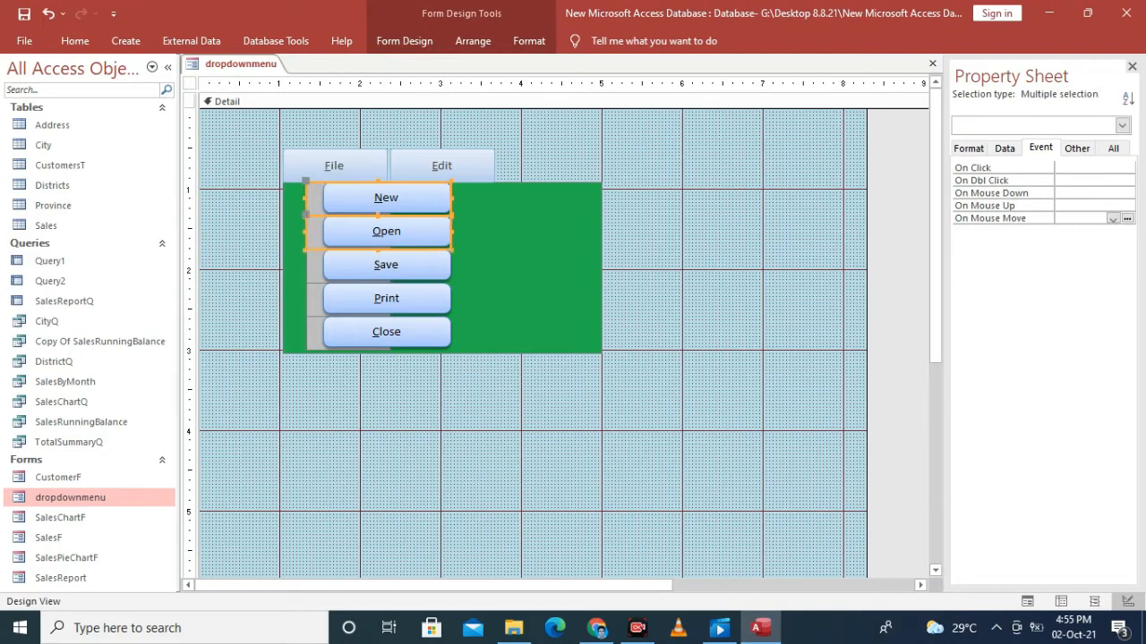
pyautogui.keyDown('shift'); pyautogui.click(314, 265); pyautogui.keyUp('shift')
pyautogui.keyDown('shift'); pyautogui.click(314, 299); pyautogui.keyUp('shift')
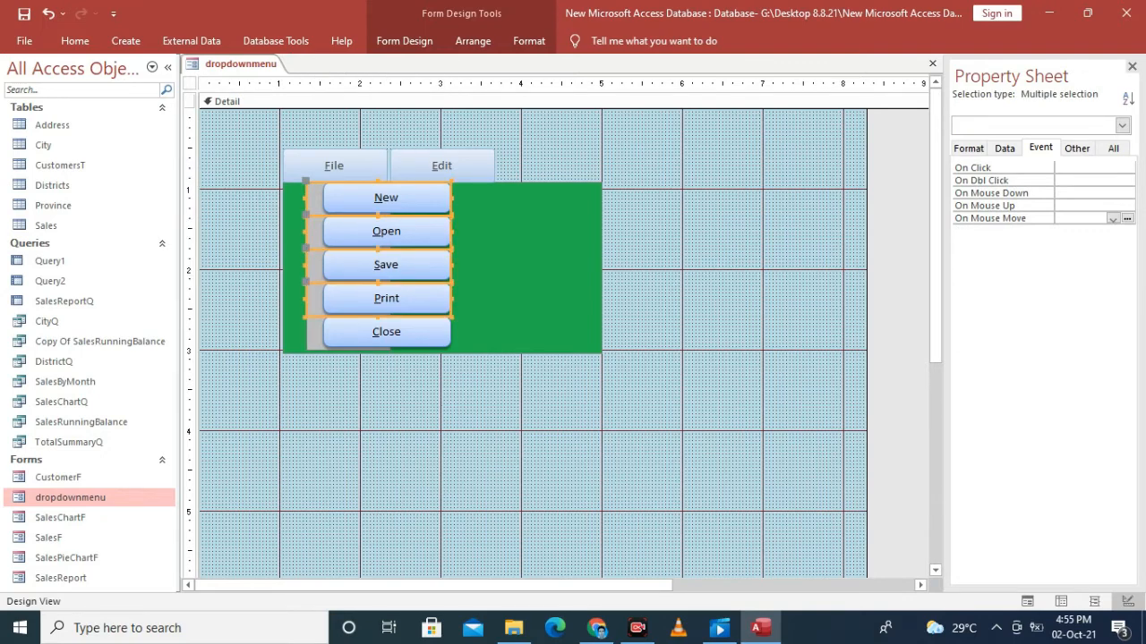
pyautogui.keyDown('shift'); pyautogui.click(314, 332); pyautogui.keyUp('shift')
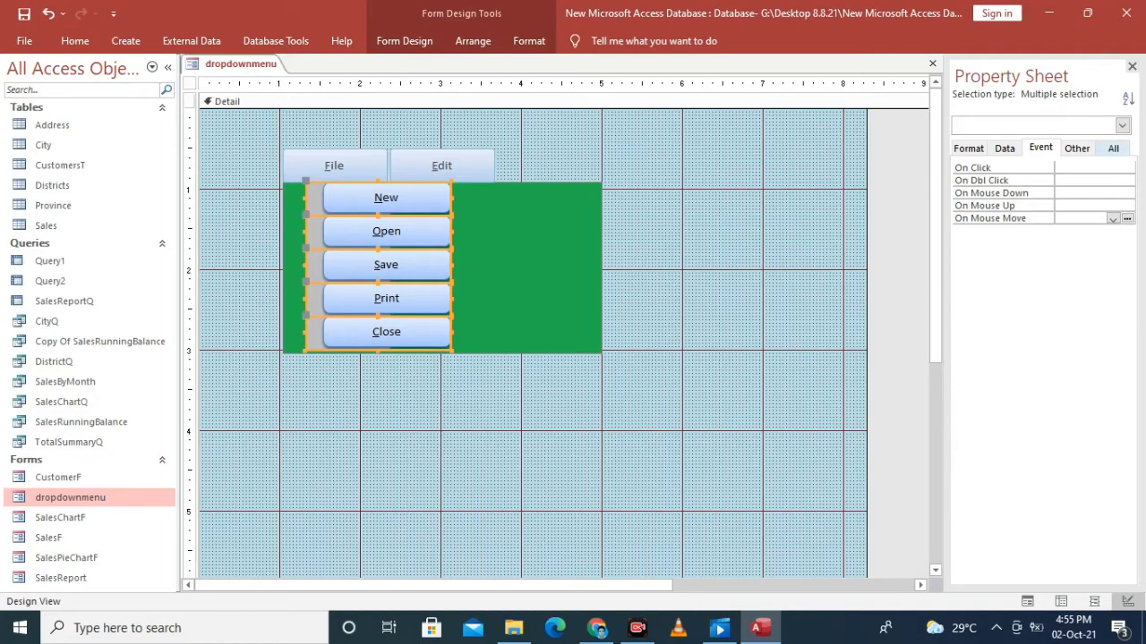
pyautogui.click(1112, 148)
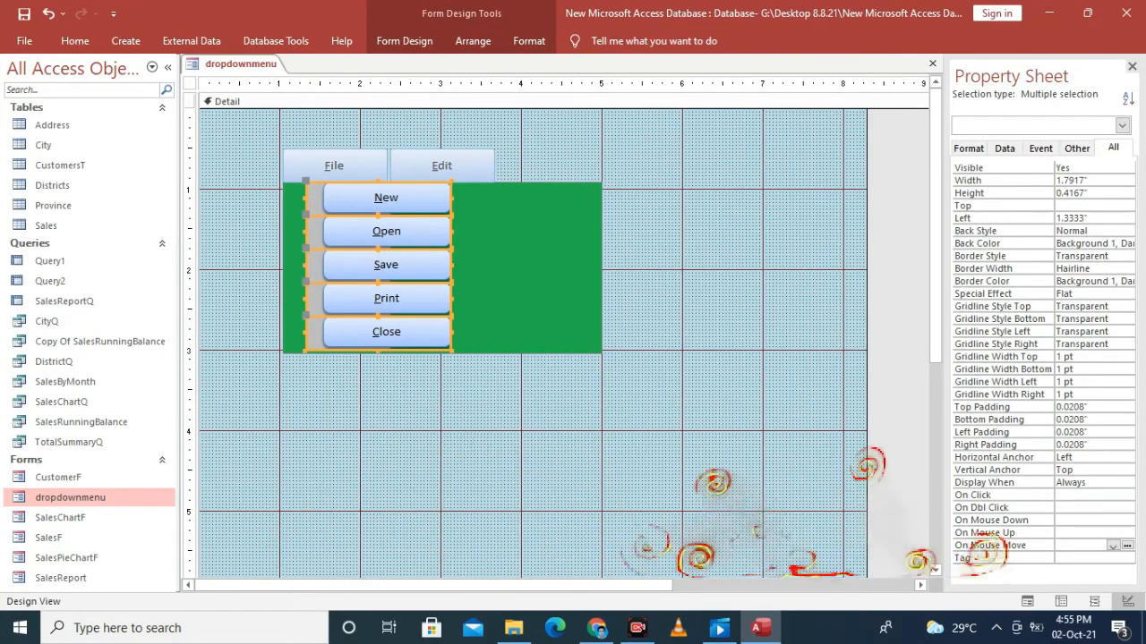
pyautogui.click(1126, 169)
pyautogui.click(1126, 168)
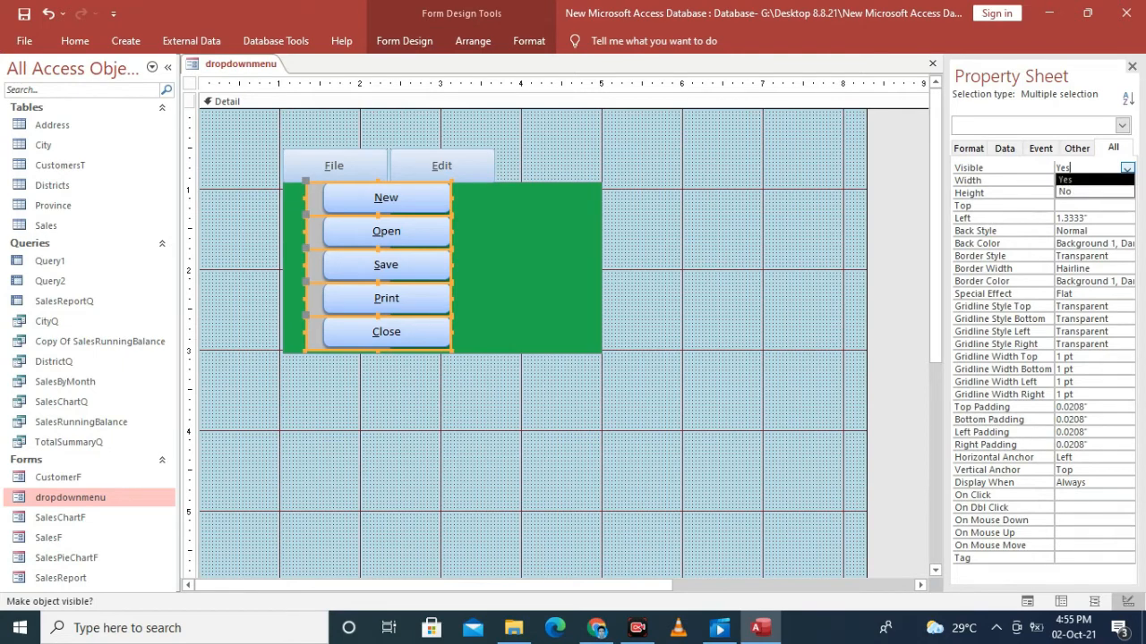
pyautogui.click(1087, 193)
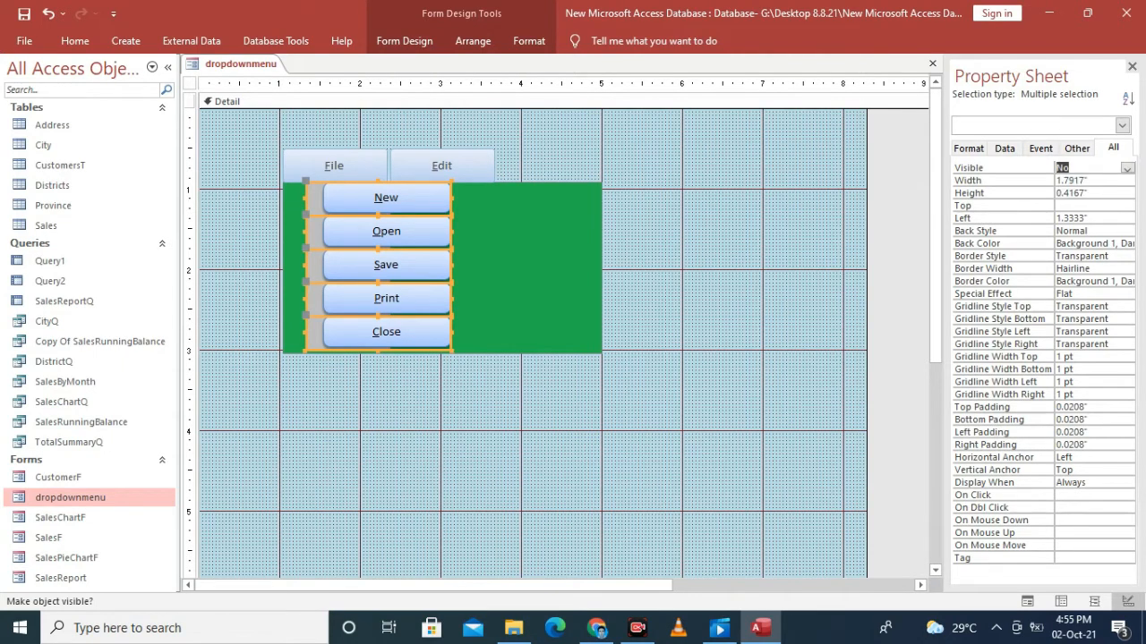
pyautogui.moveTo(305, 265); pyautogui.dragTo(285, 265)
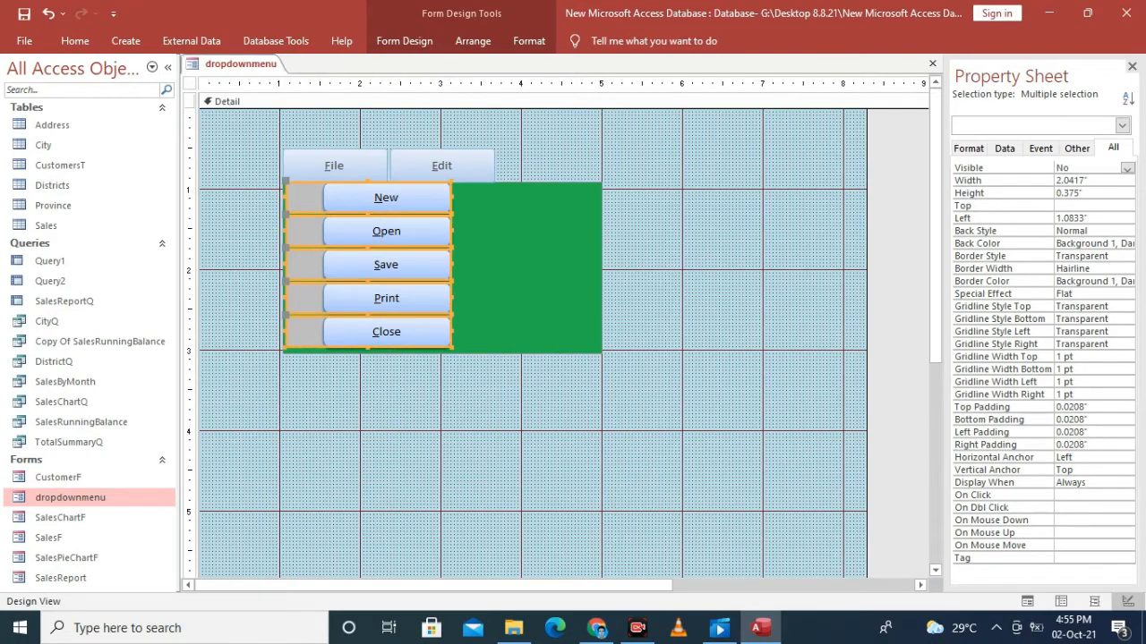
# Step: Shorten both green rectangles, FileBox and Box163, from their bottom edge to about 2.04" high
pyautogui.click(527, 266)
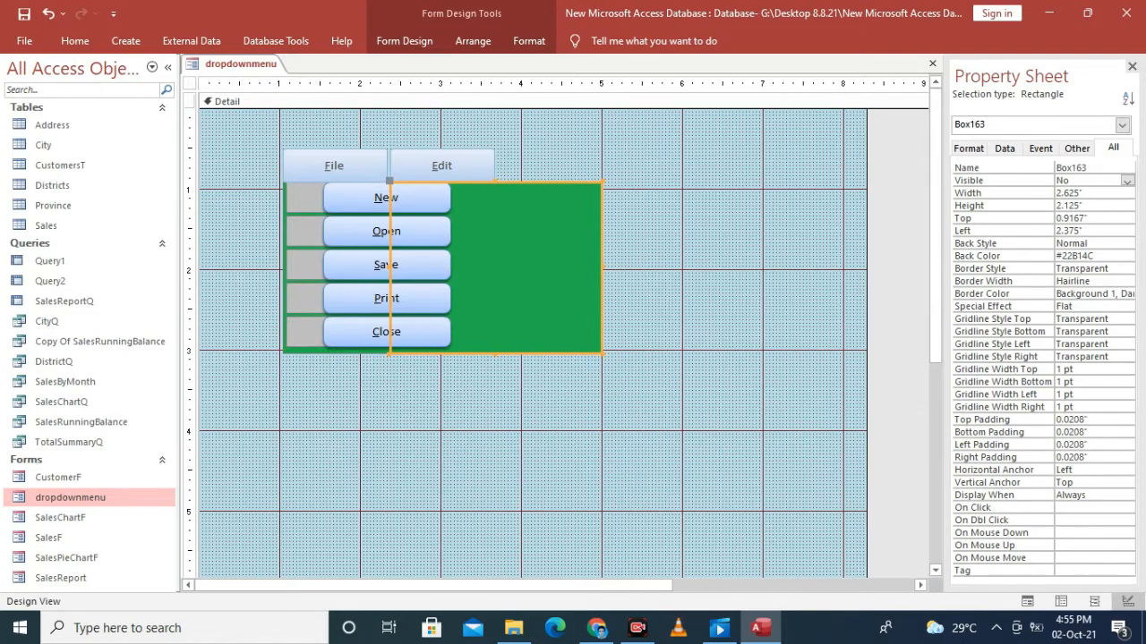
pyautogui.click(473, 266)
pyautogui.moveTo(389, 354); pyautogui.dragTo(388, 348)
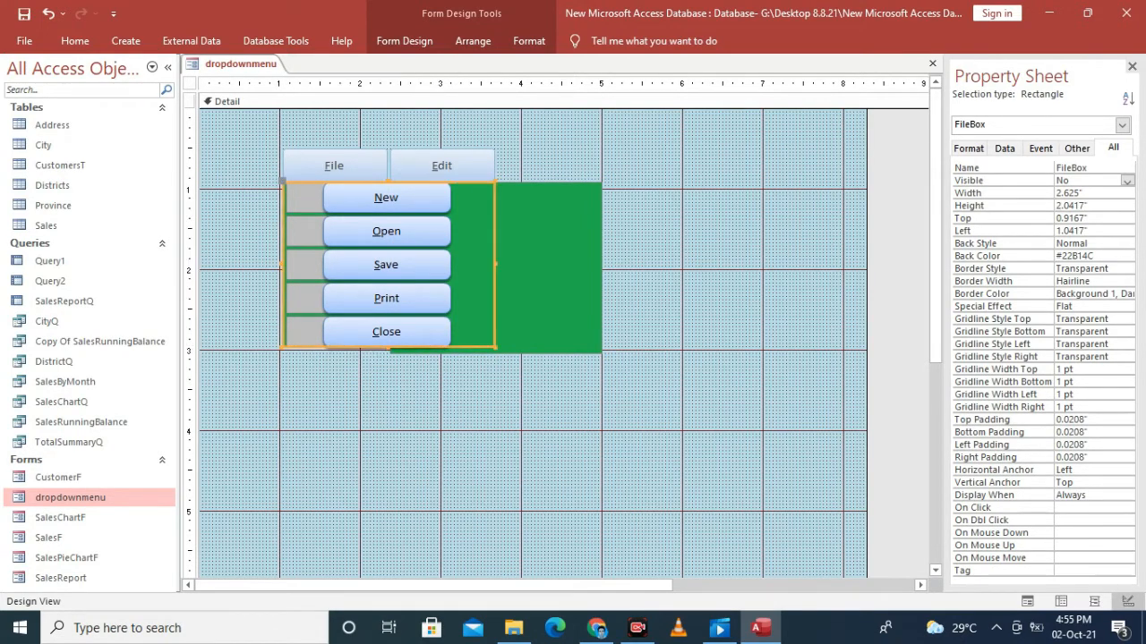
pyautogui.click(542, 292)
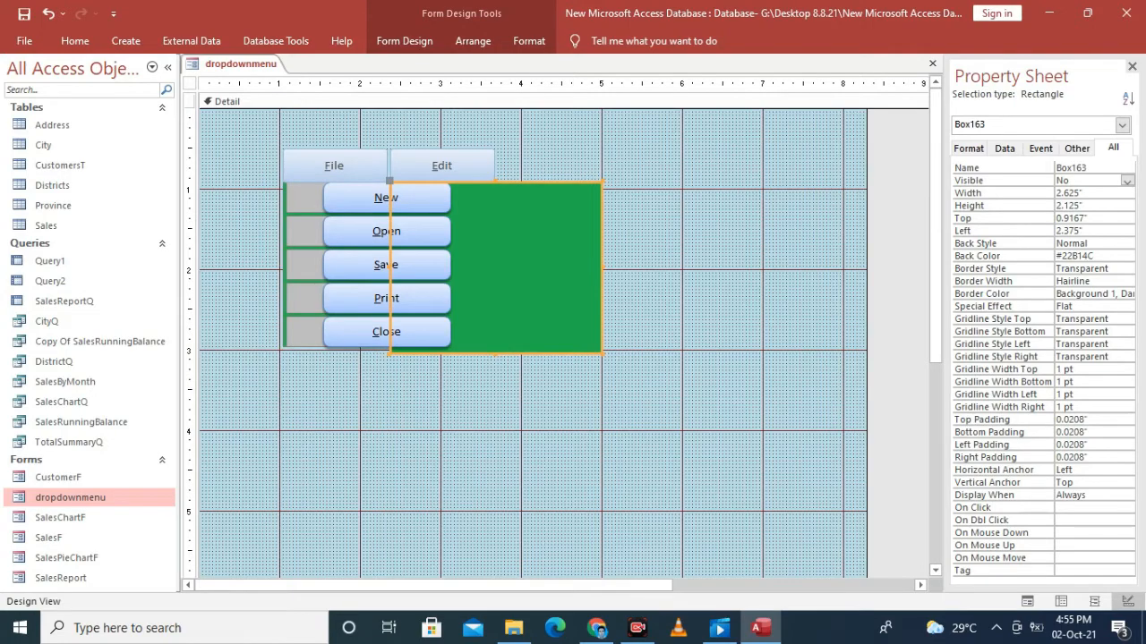
pyautogui.moveTo(389, 355); pyautogui.dragTo(389, 347)
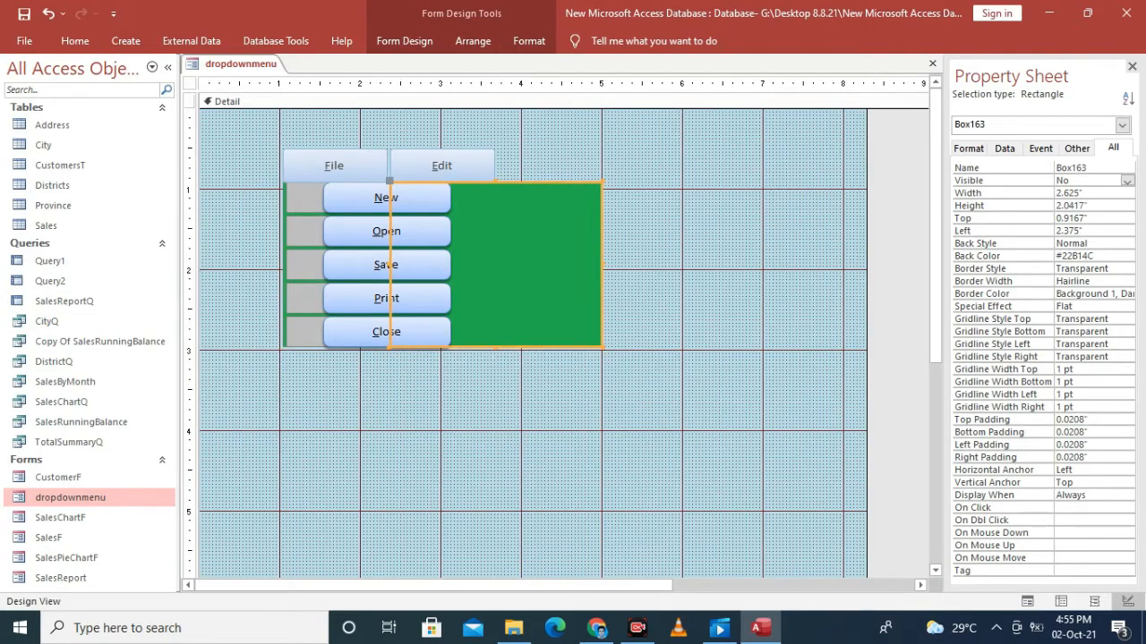
pyautogui.click(519, 402)
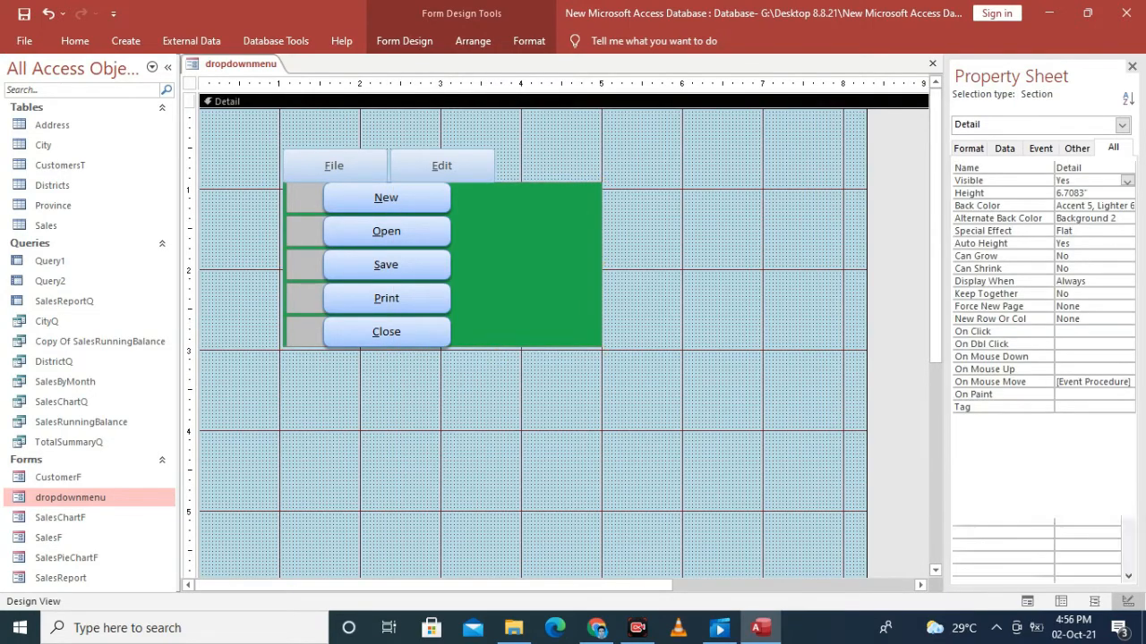
# Step: Select the New, Open, Save, Print and Close buttons and stretch them leftward over the grey rectangles to about 2.08" wide
pyautogui.click(386, 198)
pyautogui.keyDown('shift'); pyautogui.click(386, 231); pyautogui.keyUp('shift')
pyautogui.keyDown('shift'); pyautogui.click(386, 265); pyautogui.keyUp('shift')
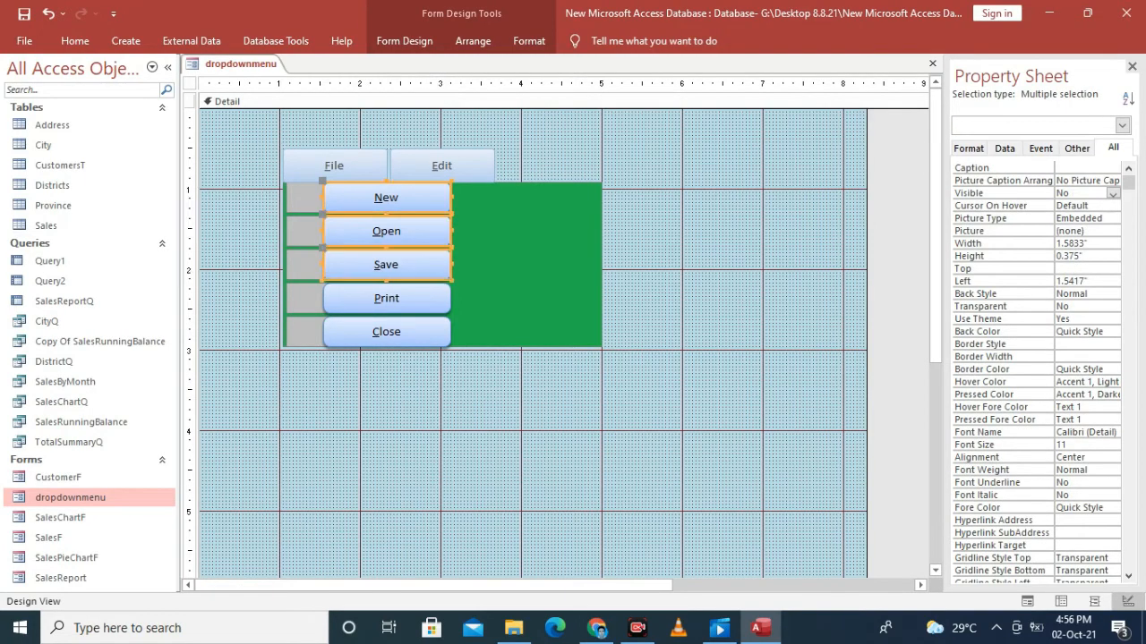
pyautogui.keyDown('shift'); pyautogui.click(386, 298); pyautogui.keyUp('shift')
pyautogui.keyDown('shift'); pyautogui.click(386, 332); pyautogui.keyUp('shift')
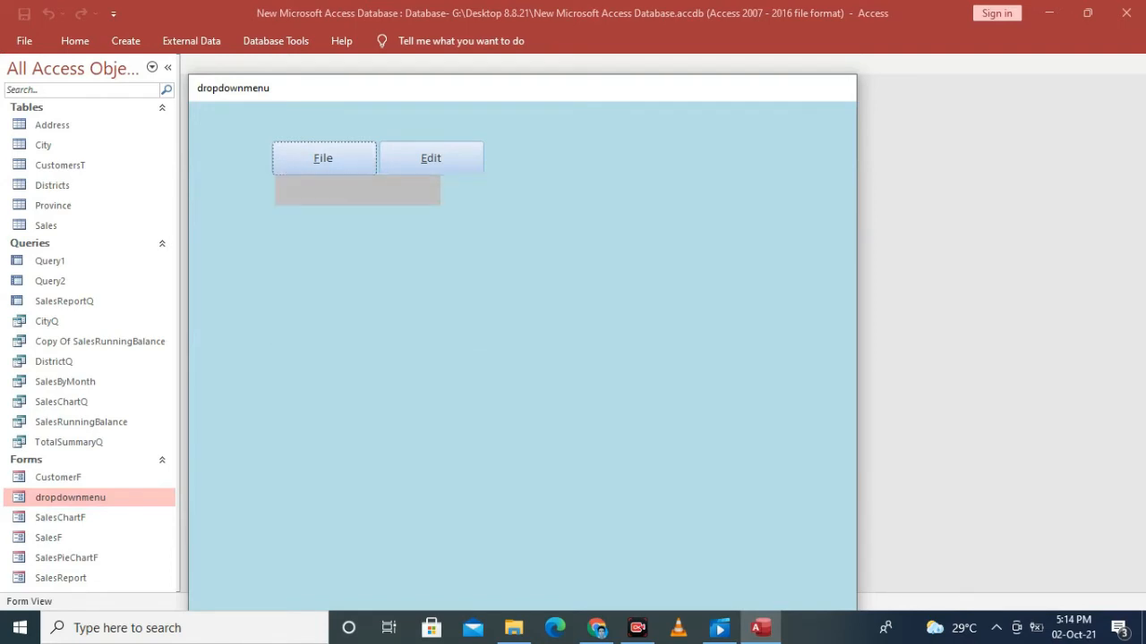
# Step: Switch the dropdownmenu form from Form View back to Design View
pyautogui.moveTo(323, 159)
pyautogui.rightClick(470, 87)
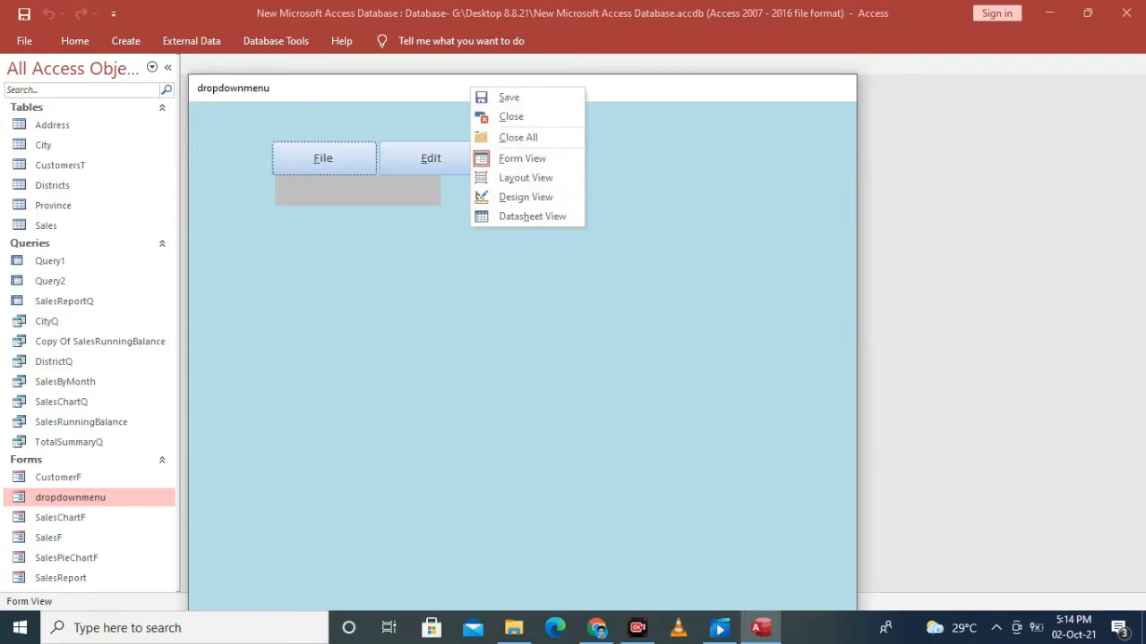
pyautogui.click(526, 197)
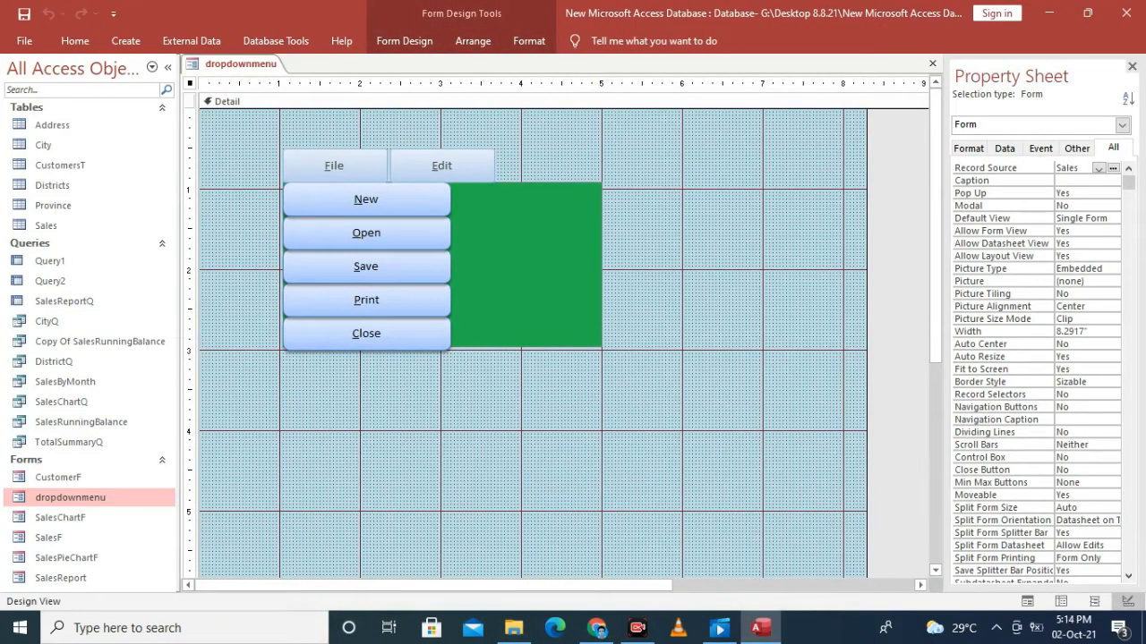
# Step: Set the Back Style of the New, Open, Save, Print and Close buttons to Transparent
pyautogui.click(366, 200)
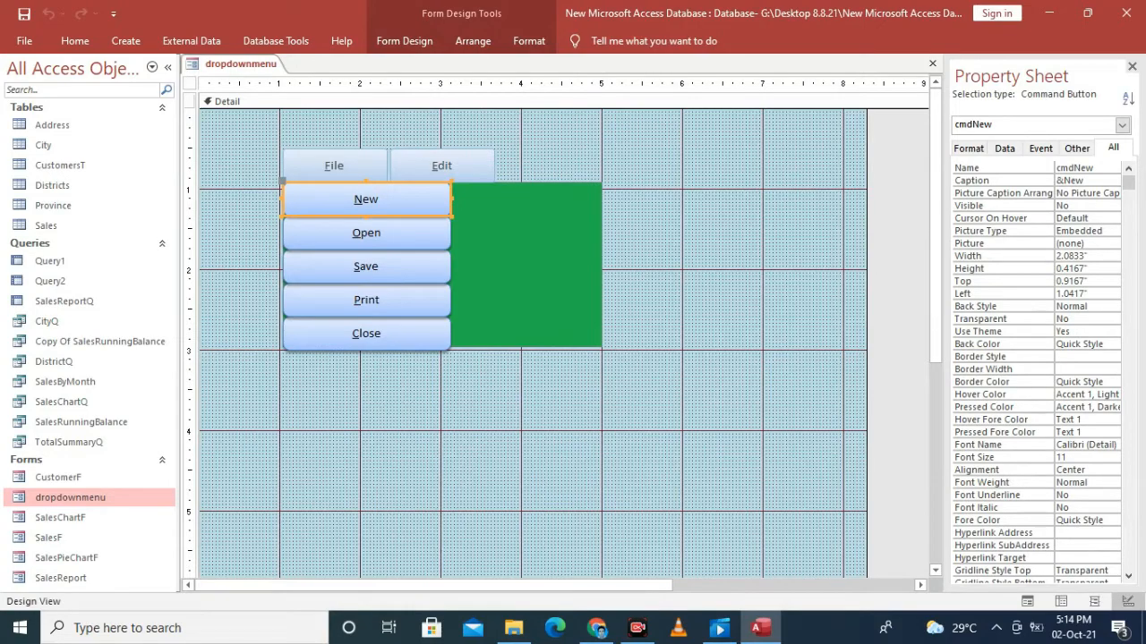
pyautogui.keyDown('shift'); pyautogui.click(366, 233); pyautogui.keyUp('shift')
pyautogui.keyDown('shift'); pyautogui.click(367, 267); pyautogui.keyUp('shift')
pyautogui.keyDown('shift'); pyautogui.click(366, 300); pyautogui.keyUp('shift')
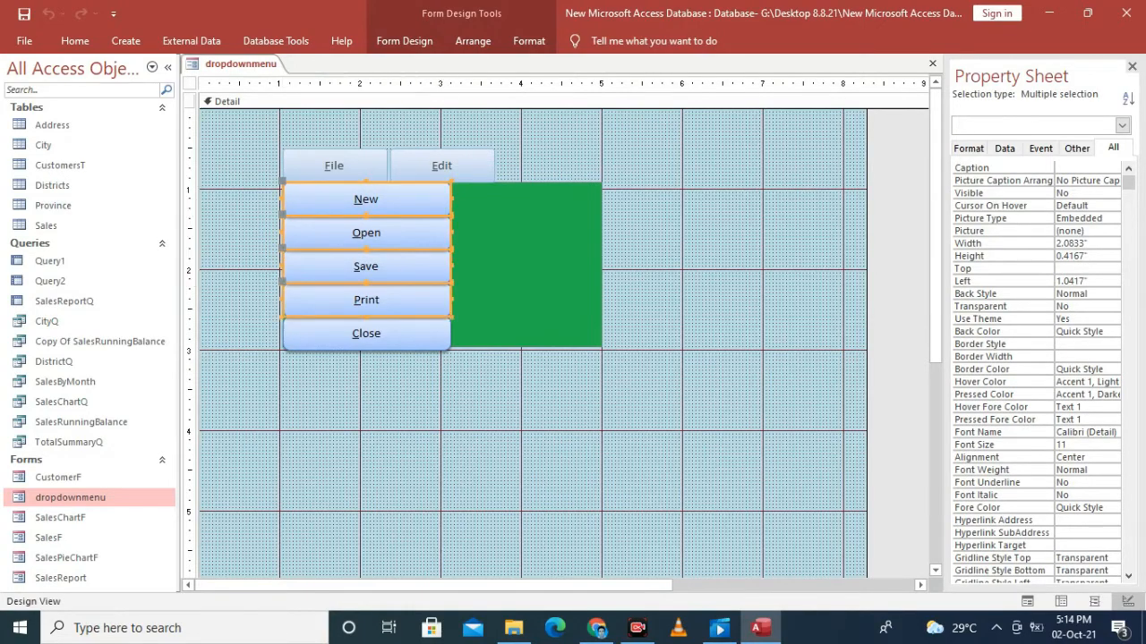
pyautogui.keyDown('shift'); pyautogui.click(366, 333); pyautogui.keyUp('shift')
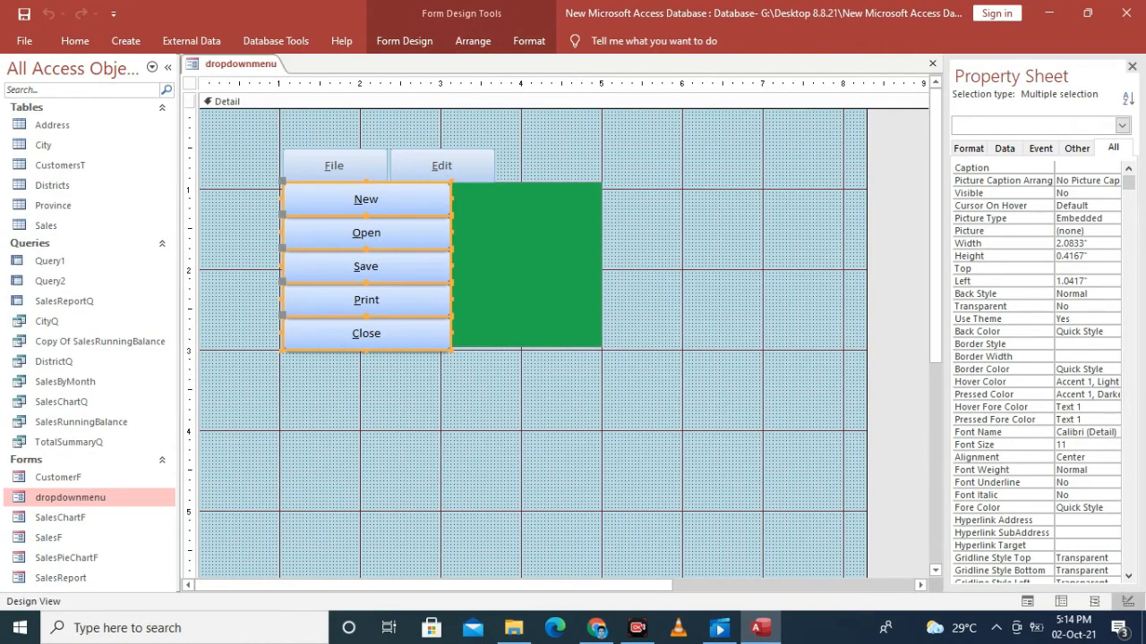
pyautogui.click(1106, 294)
pyautogui.click(1113, 294)
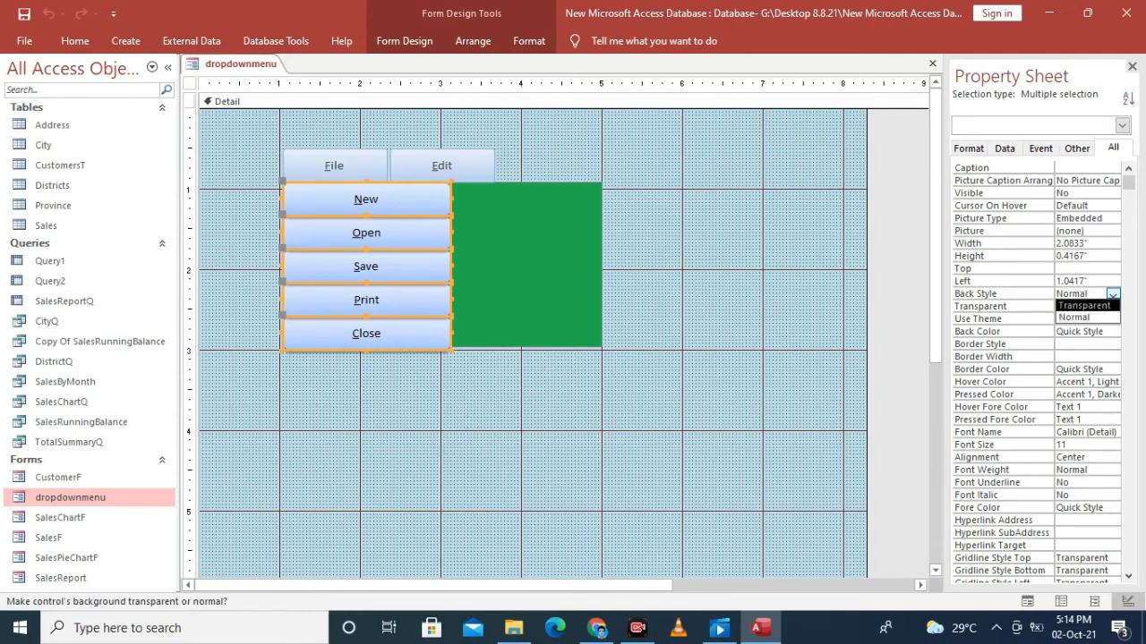
pyautogui.click(1084, 305)
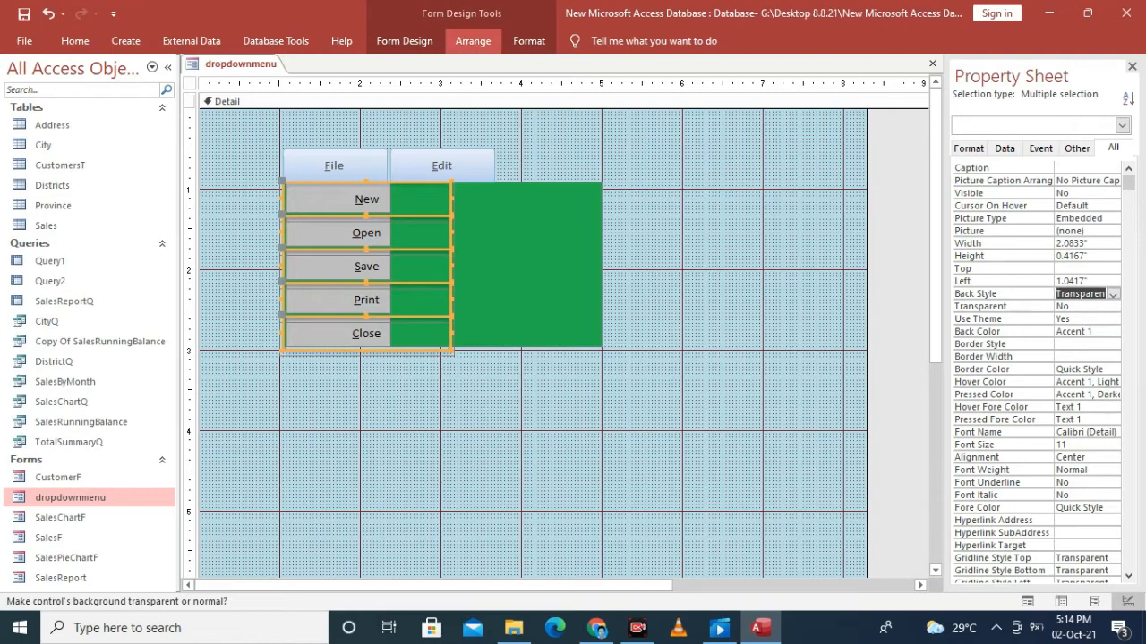
pyautogui.click(473, 40)
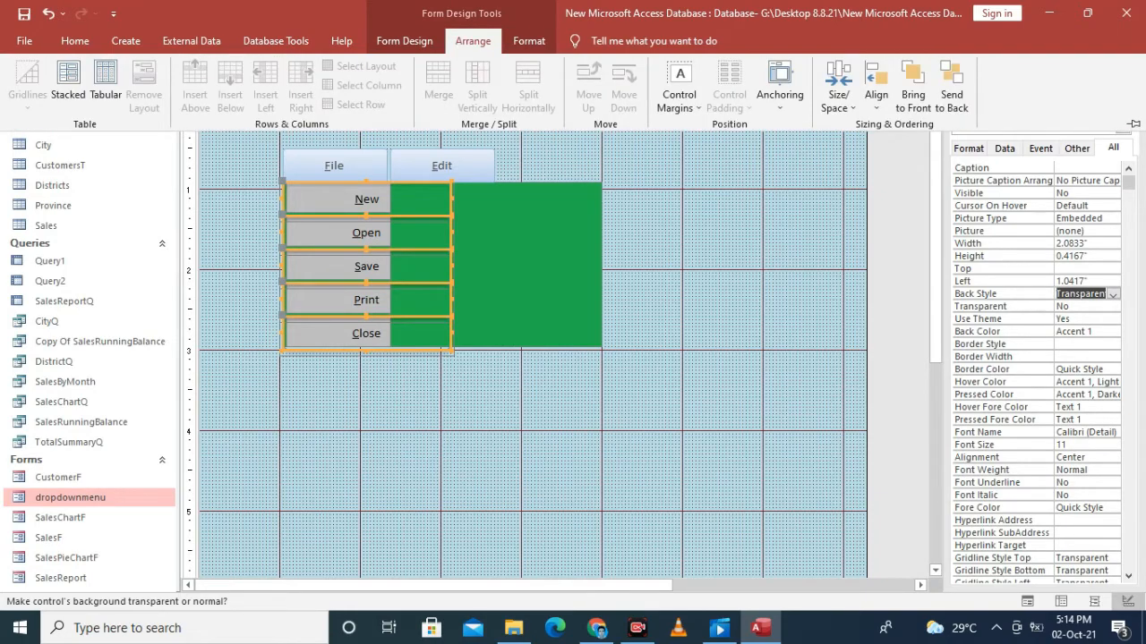
pyautogui.click(529, 40)
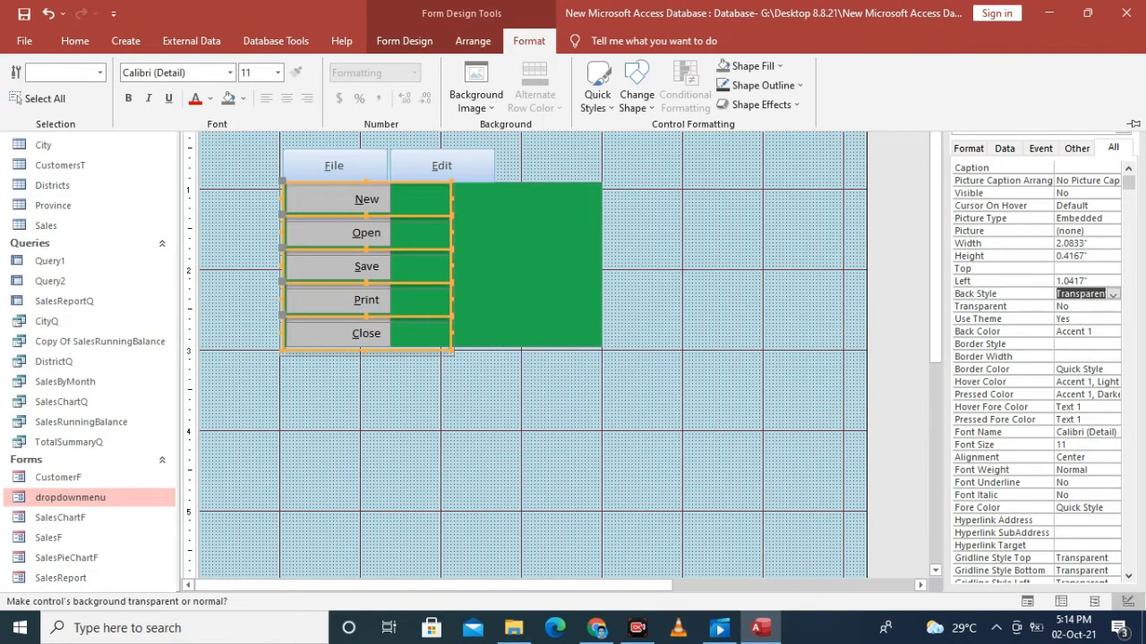
pyautogui.press('Escape')
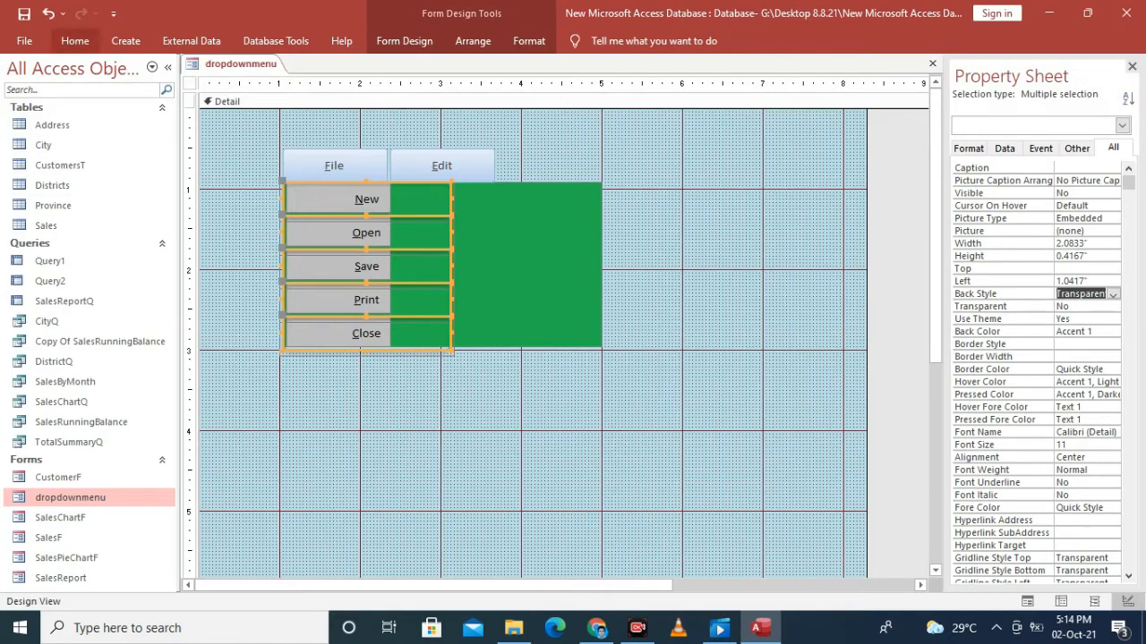
# Step: Preview the form in Form View, test the File dropdown with its New highlight, and return to Design View
pyautogui.click(75, 40)
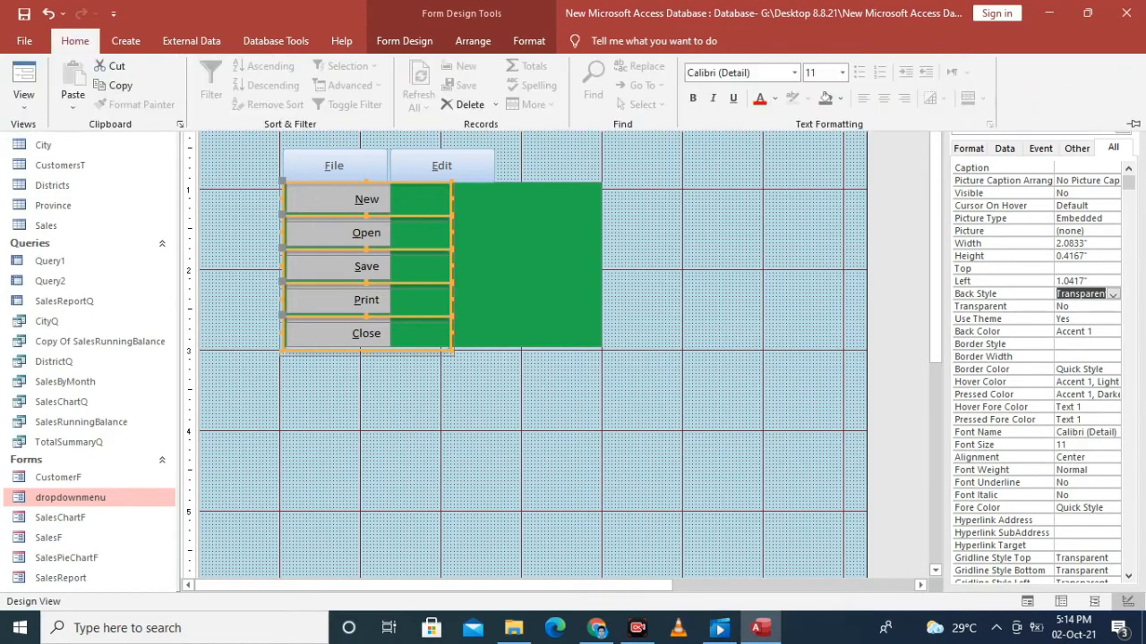
pyautogui.click(23, 94)
pyautogui.click(70, 136)
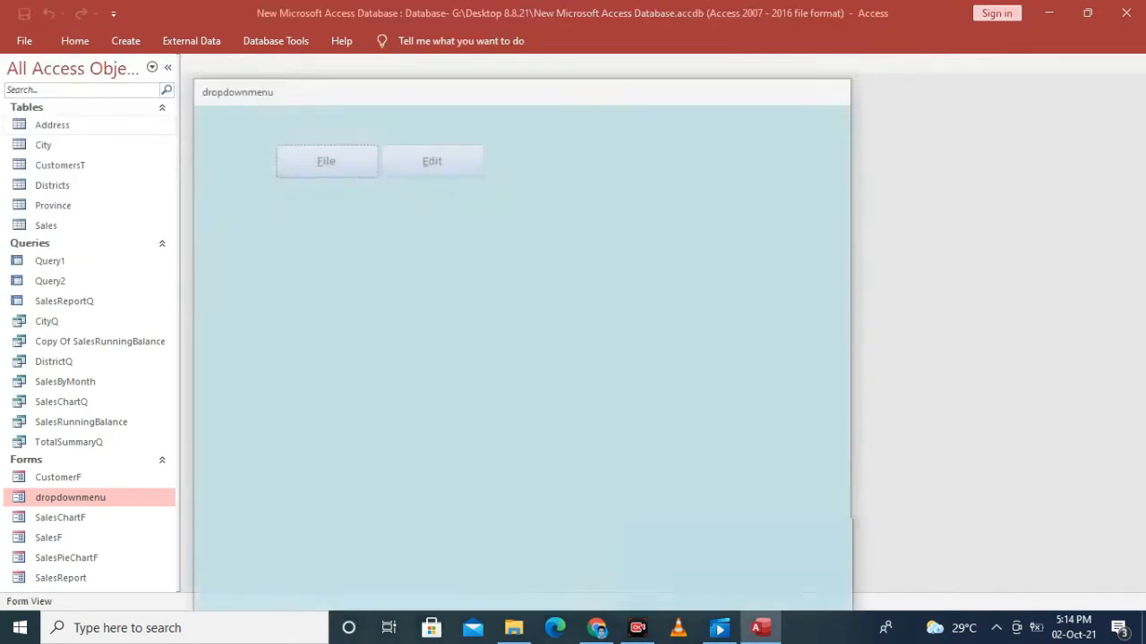
pyautogui.click(323, 158)
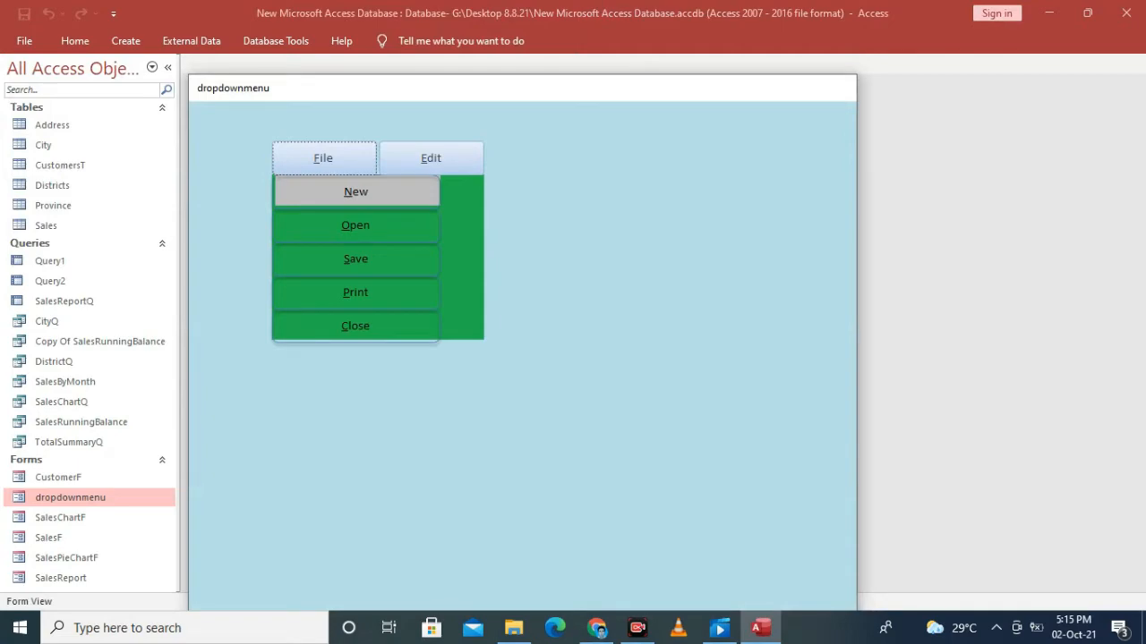
pyautogui.click(323, 159)
pyautogui.rightClick(315, 88)
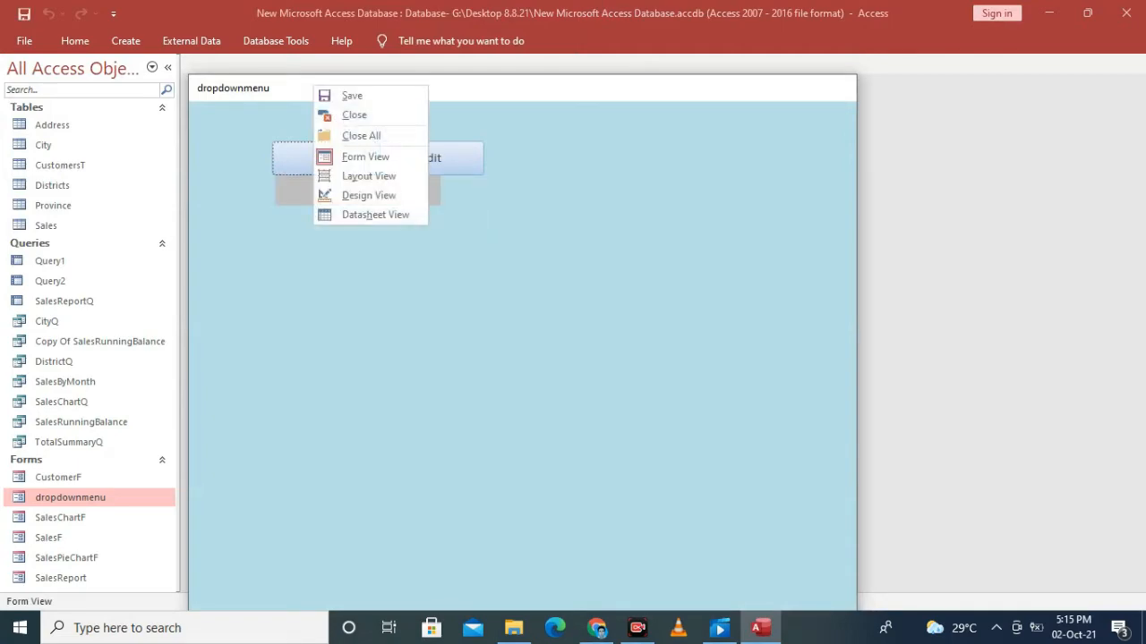
pyautogui.click(368, 195)
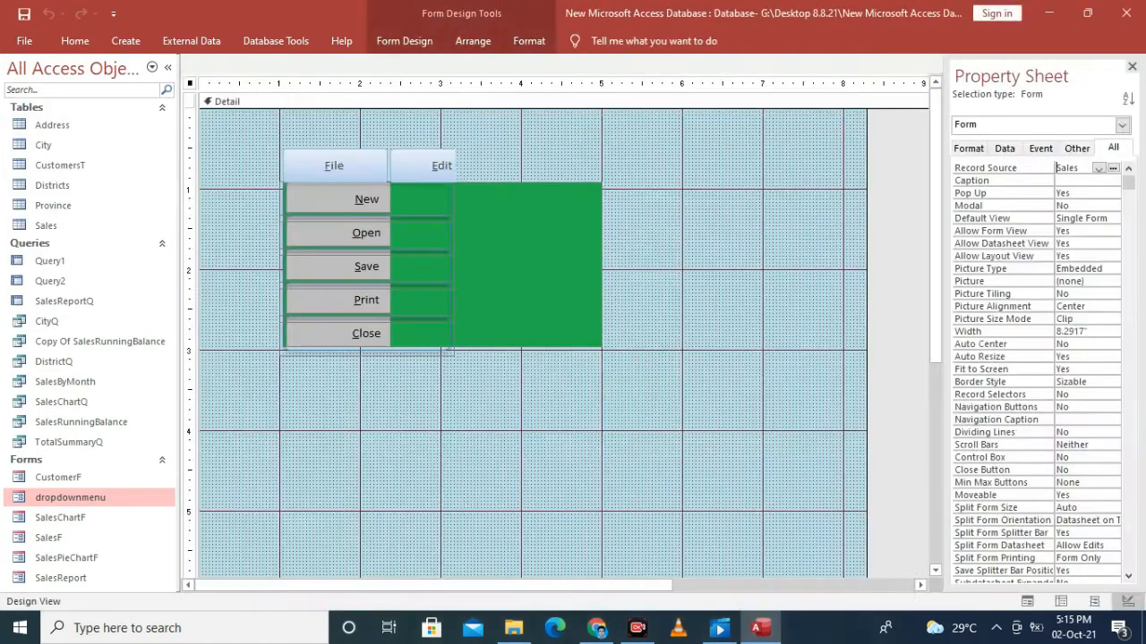
# Step: Create a VBA event procedure for the Open button's On Mouse Move event with the Code Builder
pyautogui.click(367, 233)
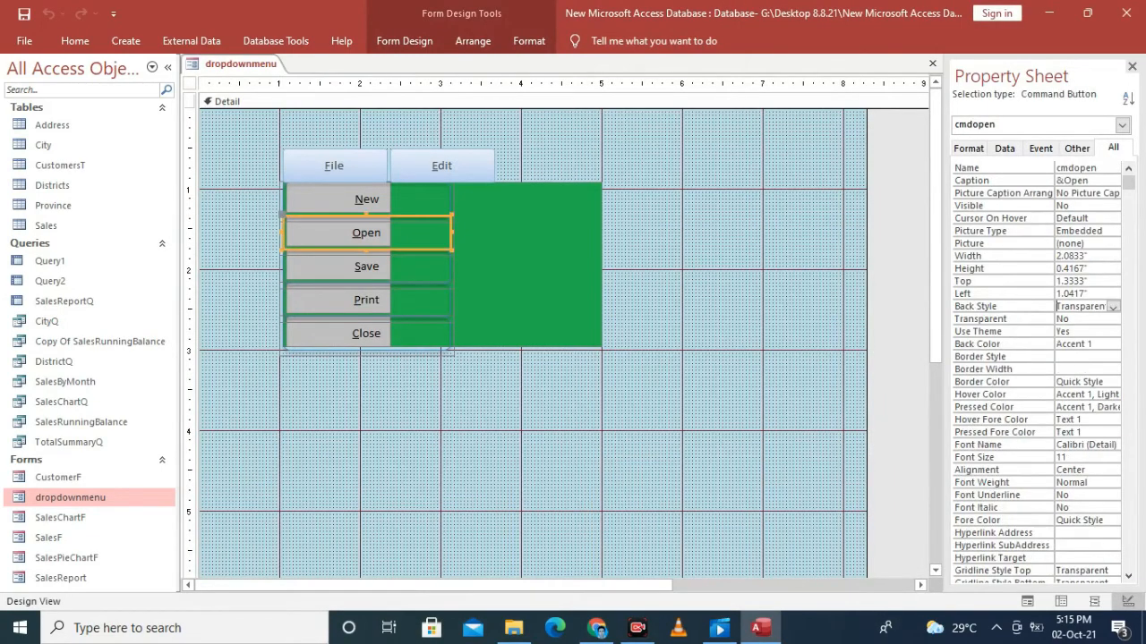
pyautogui.click(367, 199)
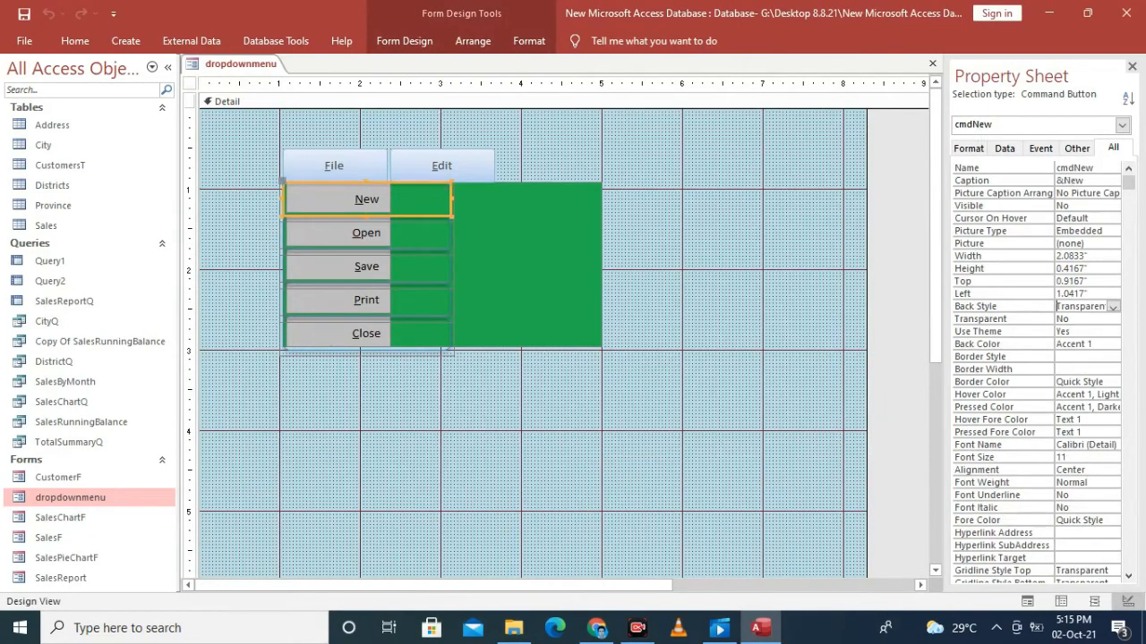
pyautogui.click(367, 233)
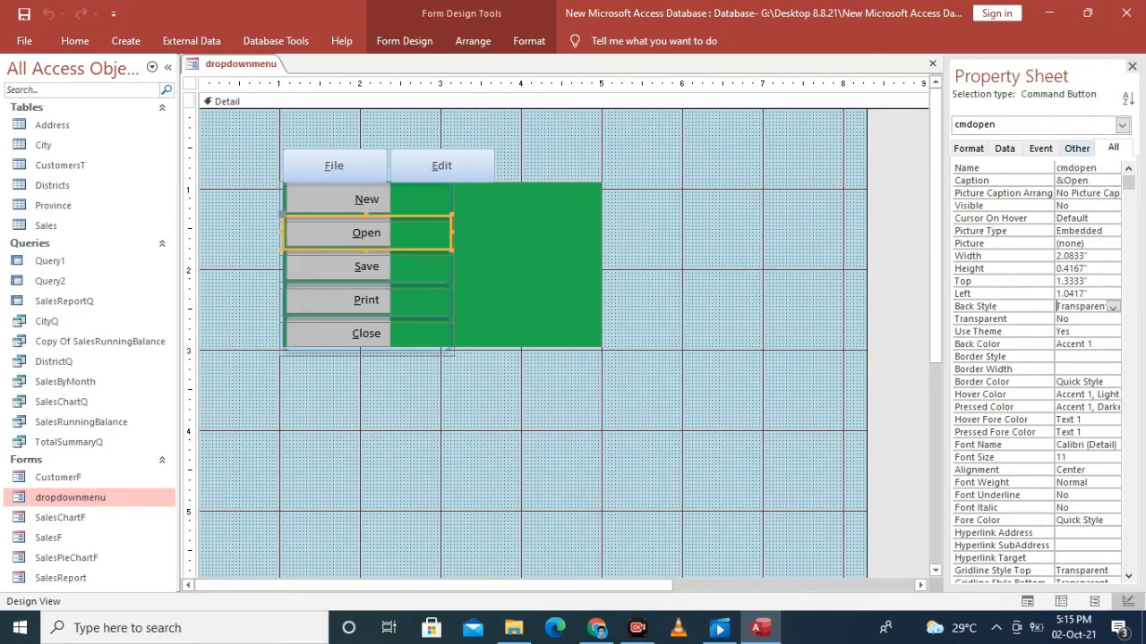
pyautogui.click(1040, 148)
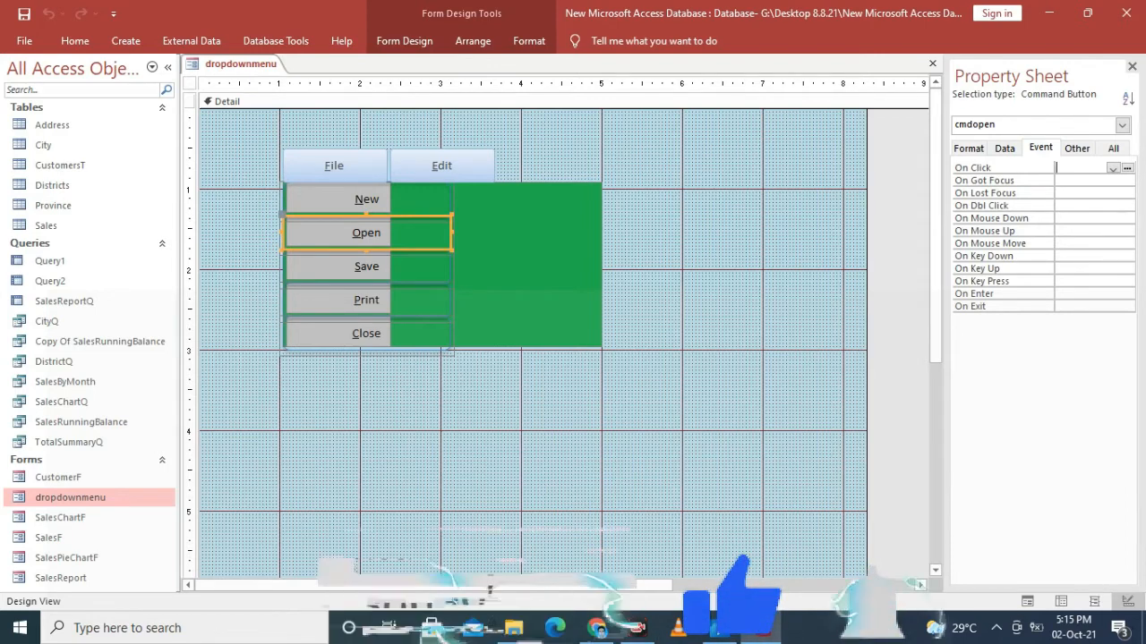
pyautogui.click(1113, 244)
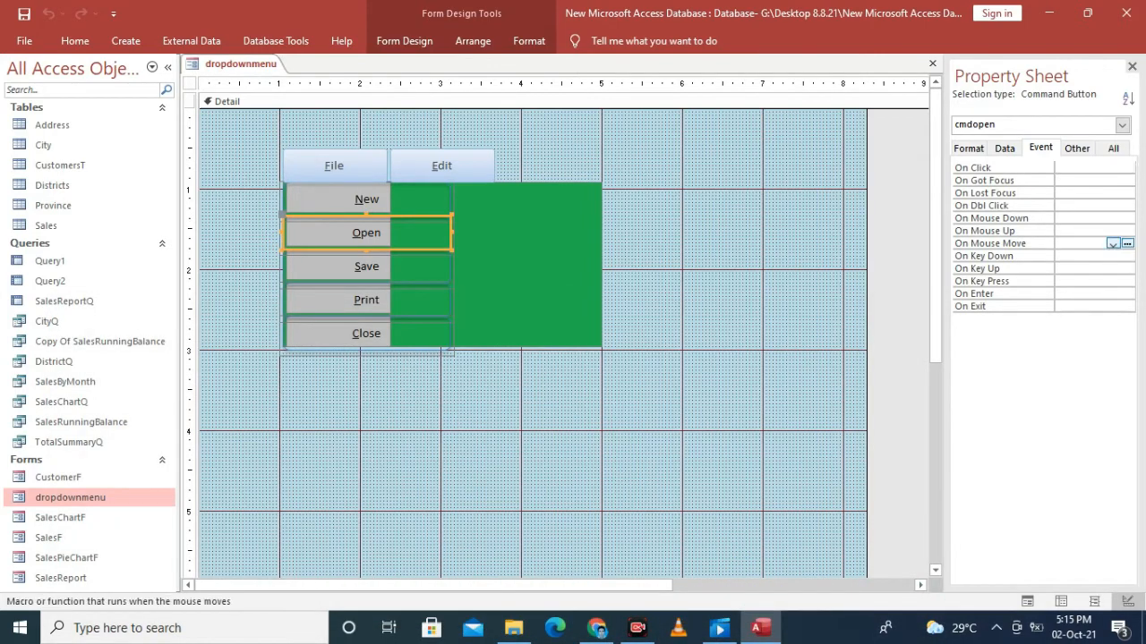
pyautogui.click(1127, 243)
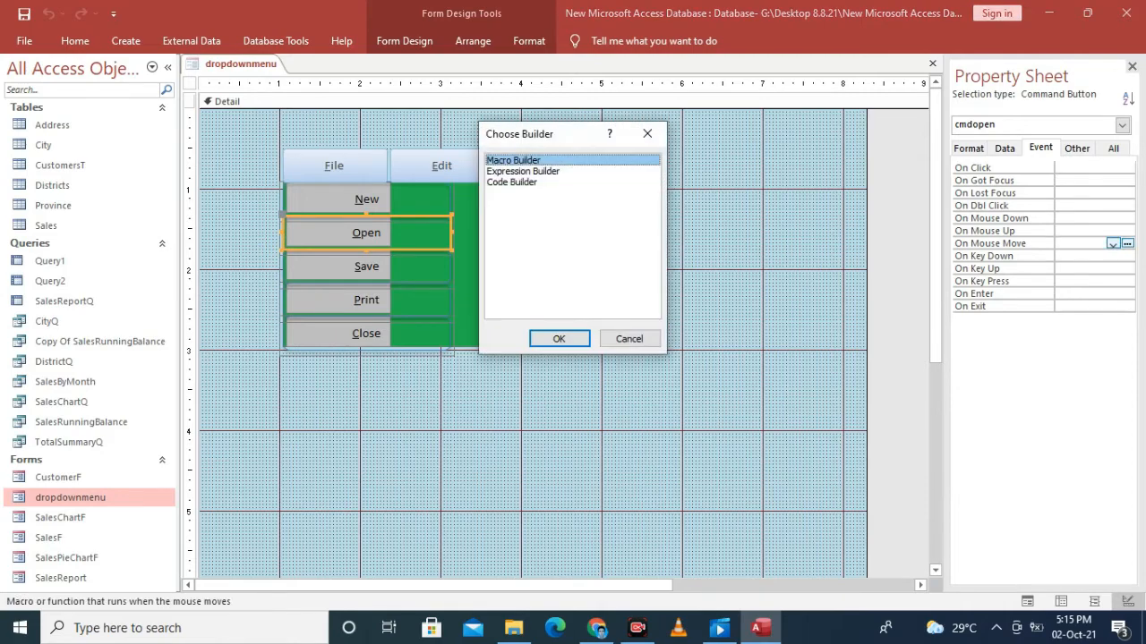
pyautogui.click(512, 183)
pyautogui.click(559, 338)
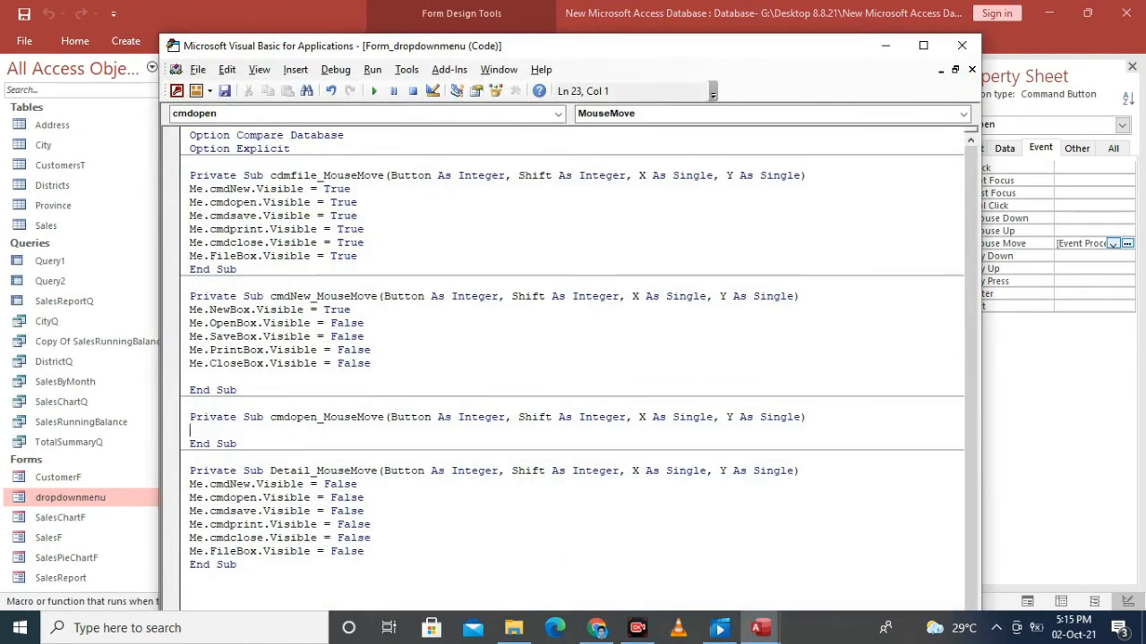
# Step: Copy the five box visibility lines from cmdNew_MouseMove into the empty cmdopen_MouseMove procedure
pyautogui.moveTo(189, 309); pyautogui.dragTo(371, 363)
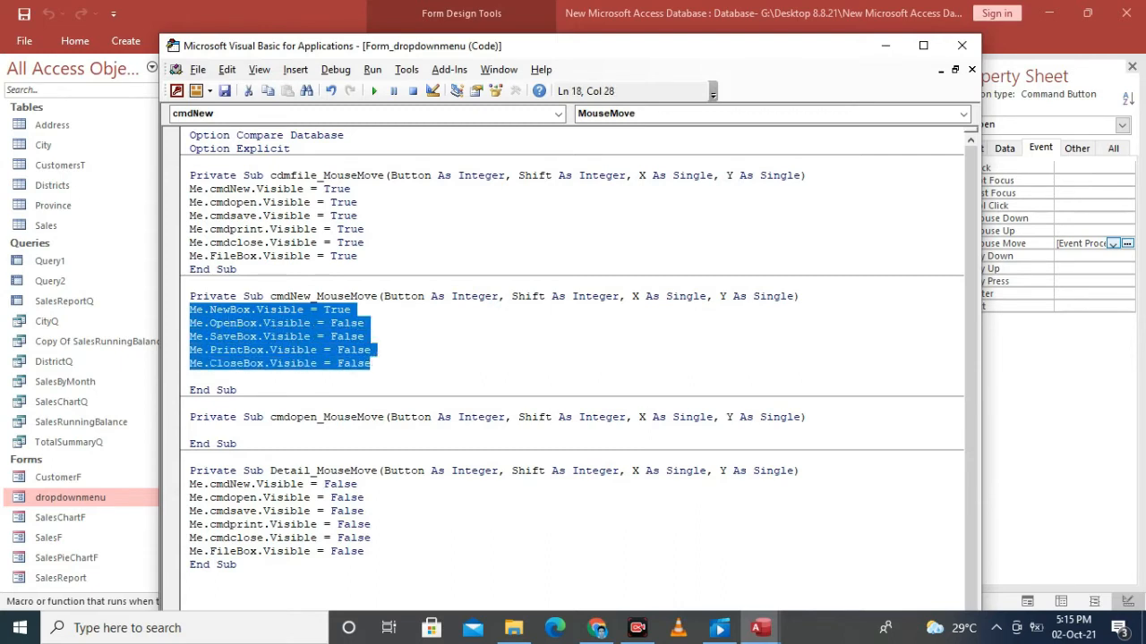
pyautogui.hotkey('ctrl', 'c')
pyautogui.click(192, 430)
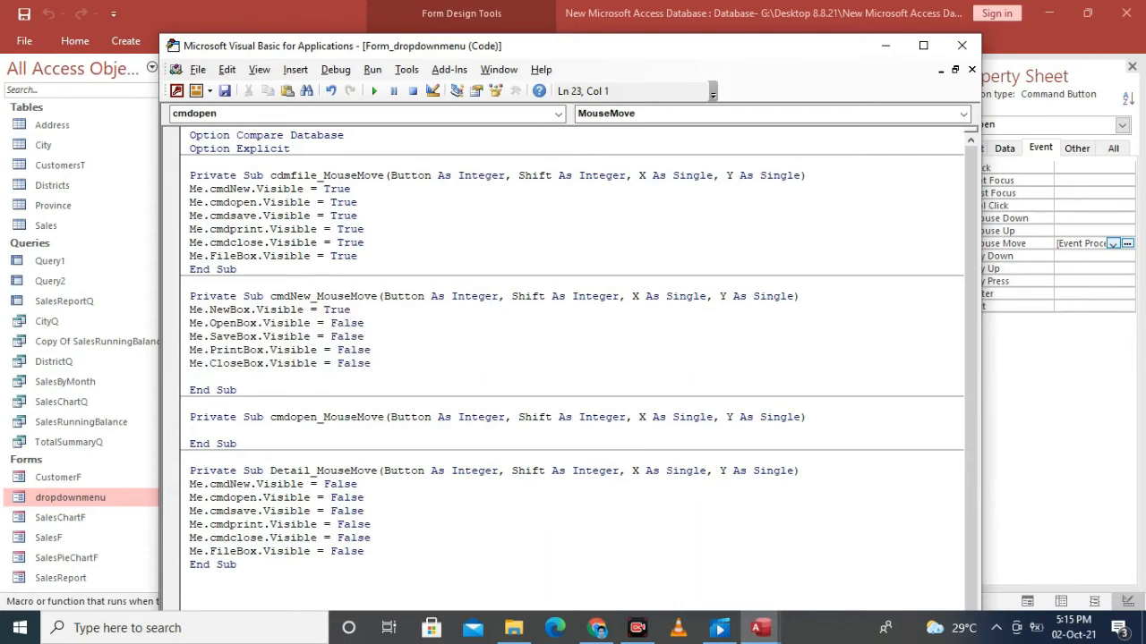
pyautogui.hotkey('ctrl', 'v')
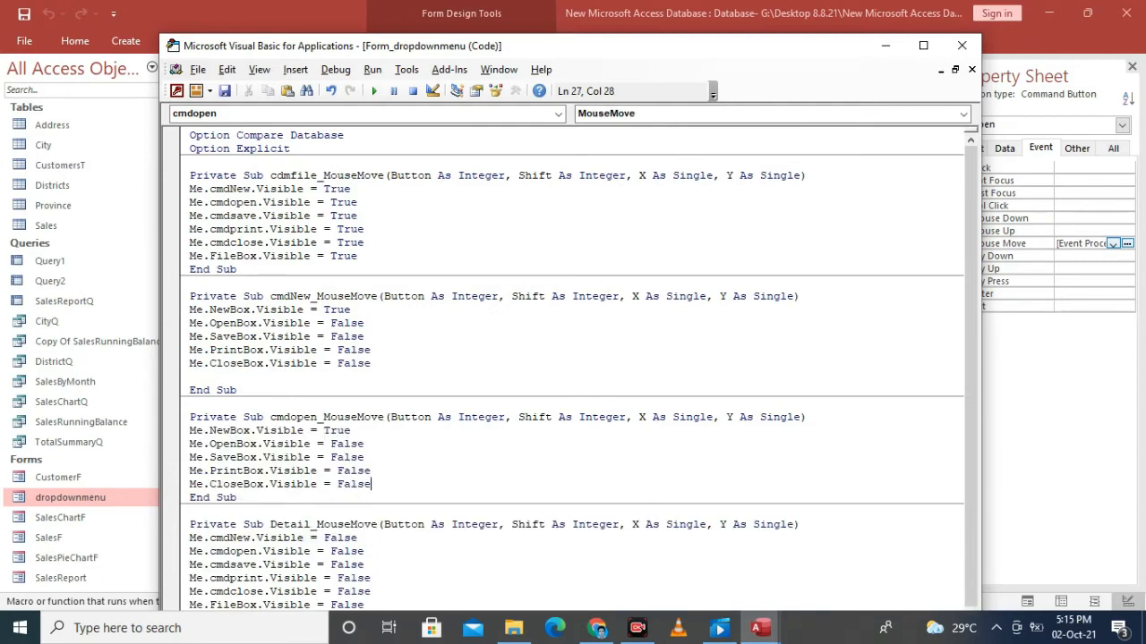
# Step: In cmdopen_MouseMove, set Me.NewBox.Visible to False
pyautogui.click(351, 430)
pyautogui.press('BackSpace')
pyautogui.press('BackSpace')
pyautogui.press('BackSpace')
pyautogui.press('BackSpace')
pyautogui.write('false')
# Step: In cmdopen_MouseMove, set Me.OpenBox.Visible to True and close the code editor
pyautogui.click(364, 444)
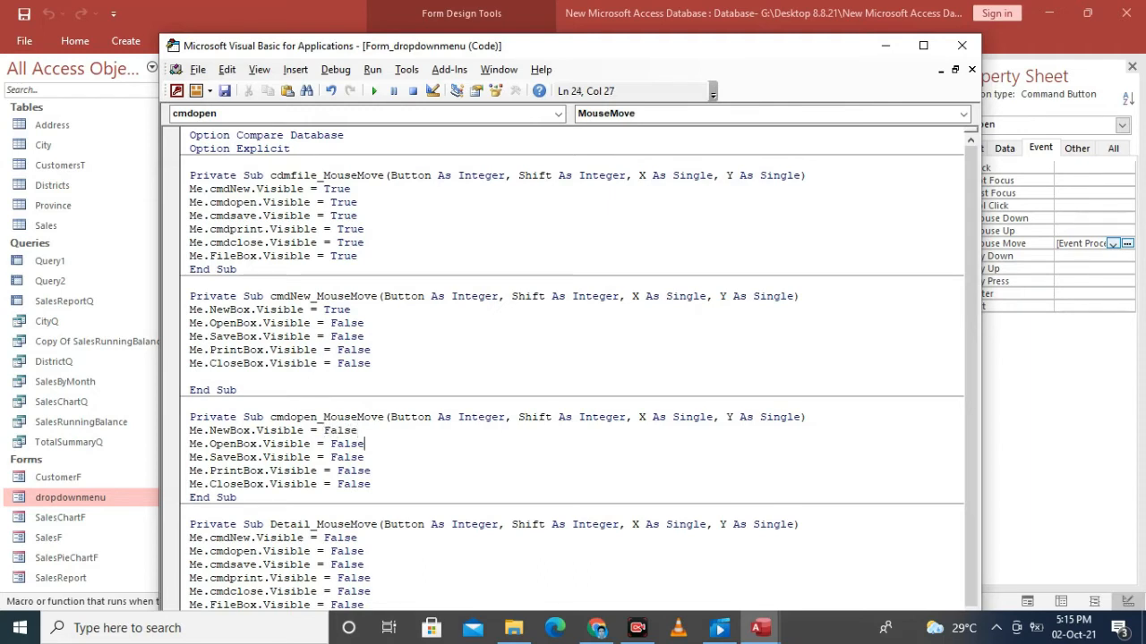
pyautogui.press('BackSpace')
pyautogui.press('BackSpace')
pyautogui.press('BackSpace')
pyautogui.press('BackSpace')
pyautogui.press('BackSpace')
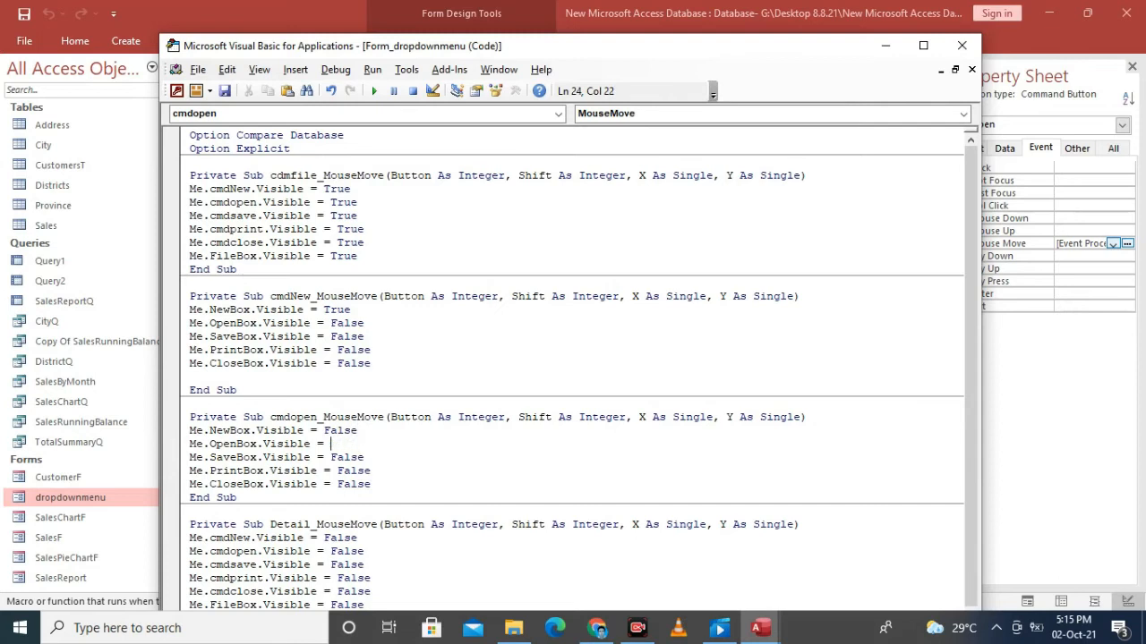
pyautogui.write('T')
pyautogui.write('ure')
pyautogui.press('BackSpace')
pyautogui.press('BackSpace')
pyautogui.press('BackSpace')
pyautogui.write('rue')
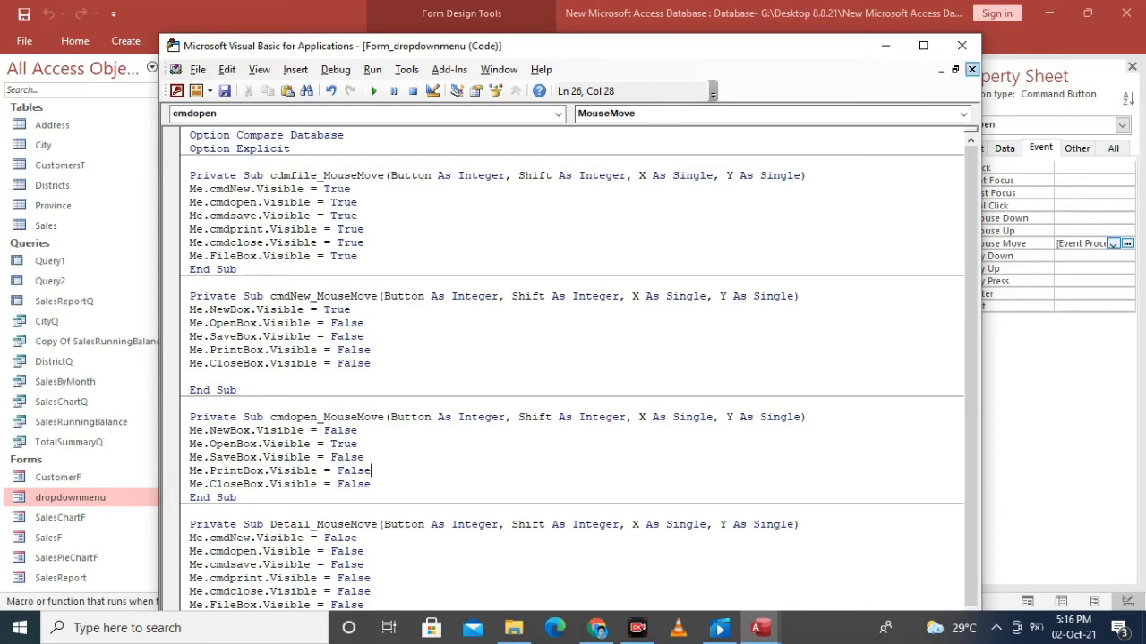
pyautogui.click(972, 69)
pyautogui.click(961, 45)
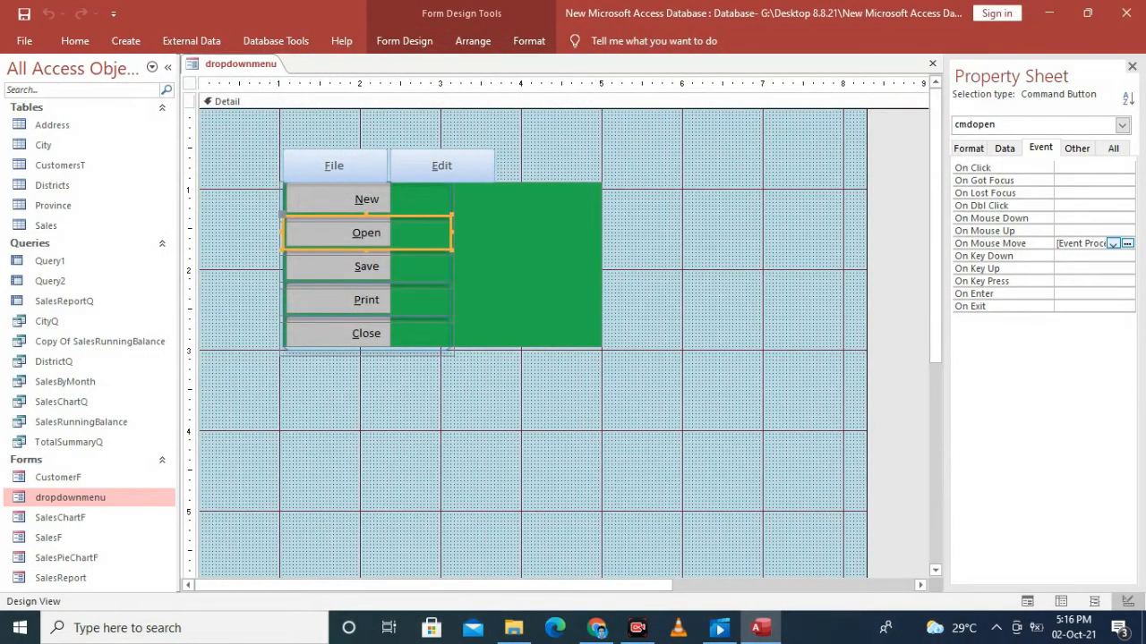
# Step: Create a VBA event procedure for the Save button's On Mouse Move event with the Code Builder
pyautogui.click(366, 266)
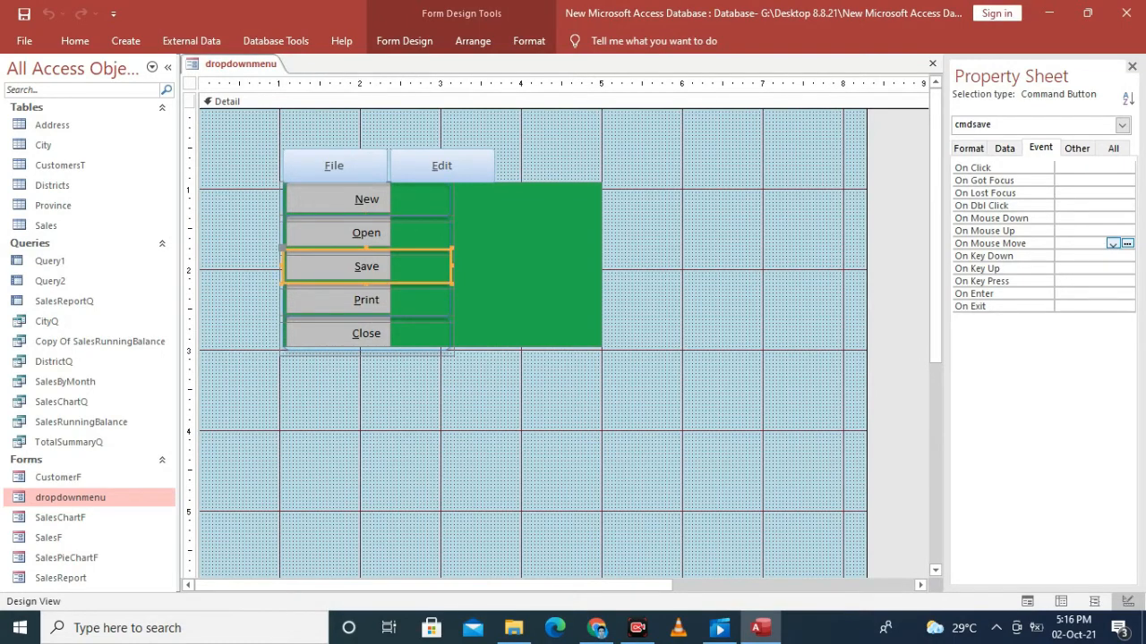
pyautogui.click(1127, 244)
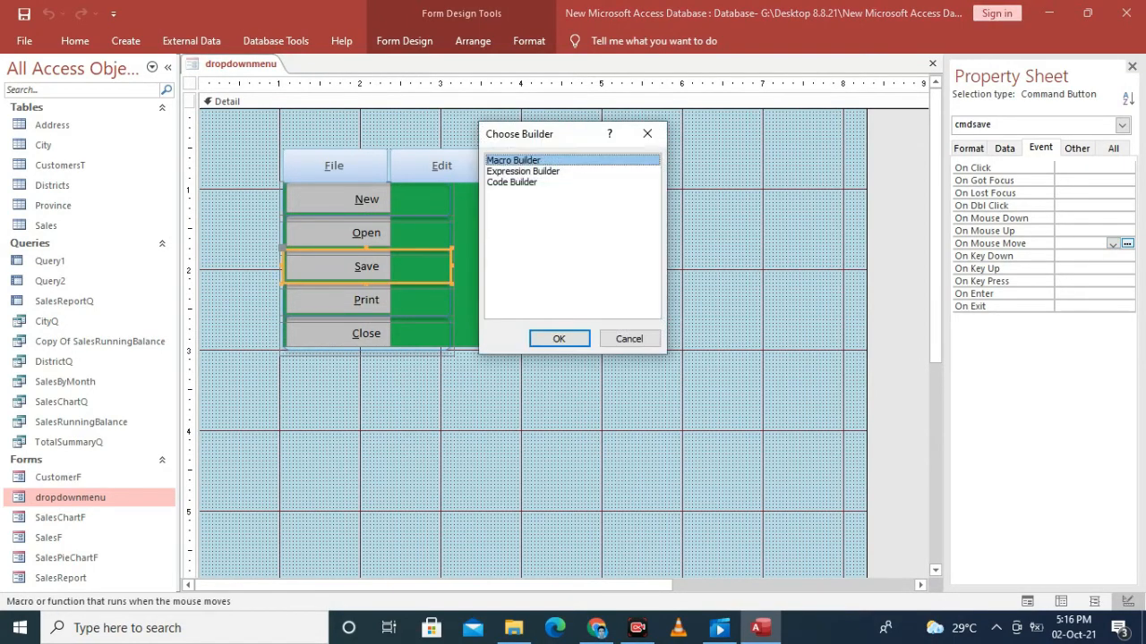
pyautogui.click(512, 183)
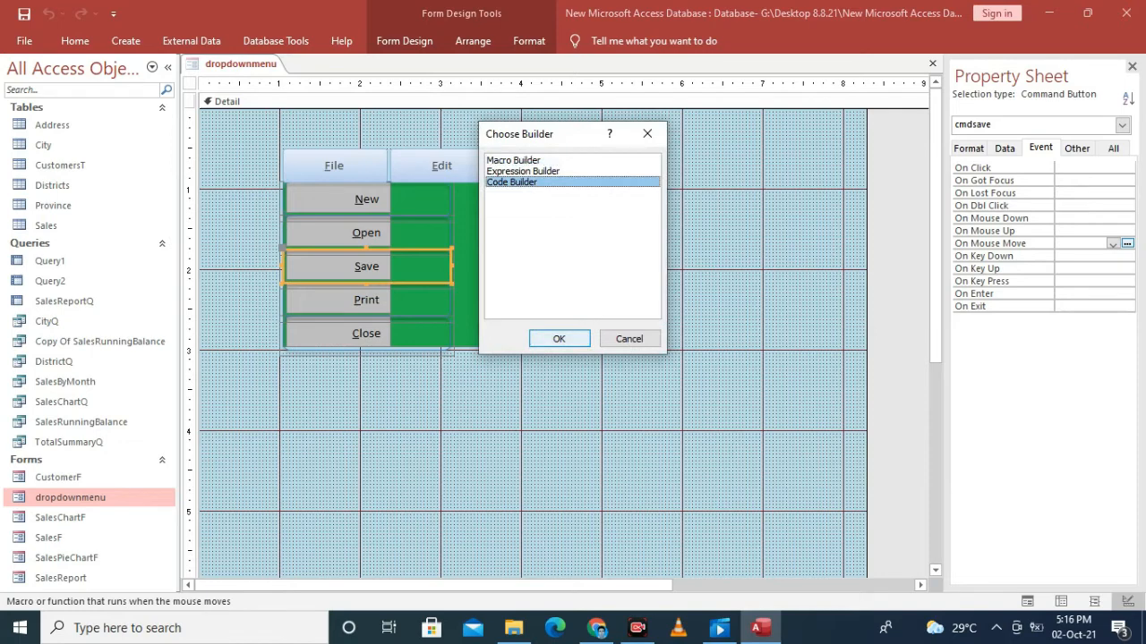
pyautogui.click(559, 338)
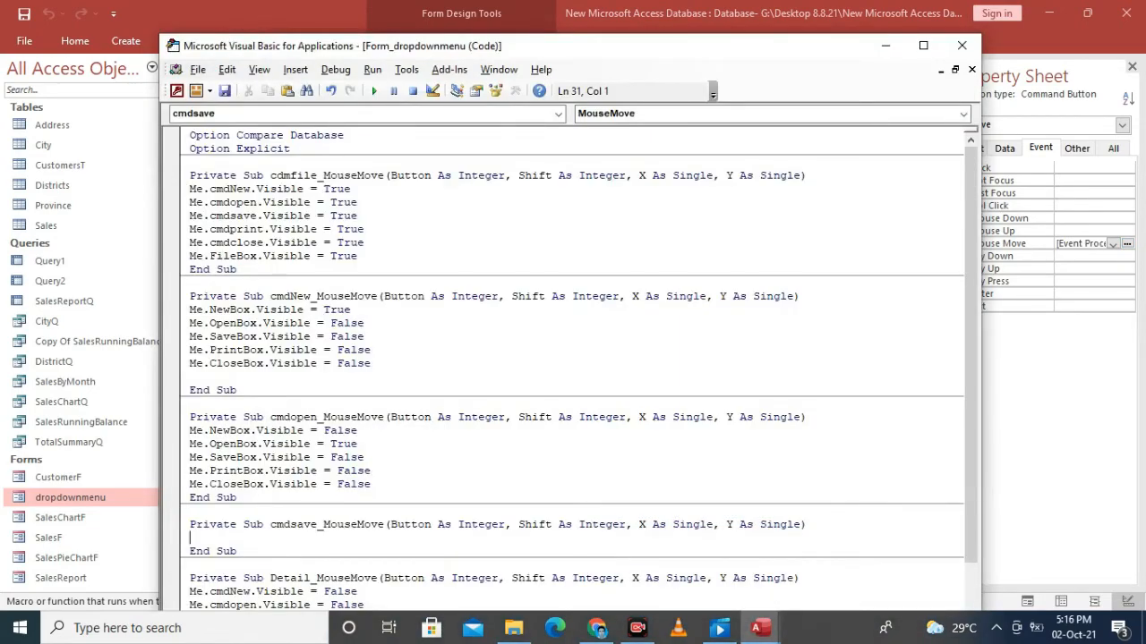
# Step: Copy the five box visibility lines from cmdopen_MouseMove into the empty cmdsave_MouseMove procedure
pyautogui.click(190, 431)
pyautogui.moveTo(189, 430); pyautogui.dragTo(370, 485)
pyautogui.hotkey('ctrl', 'c')
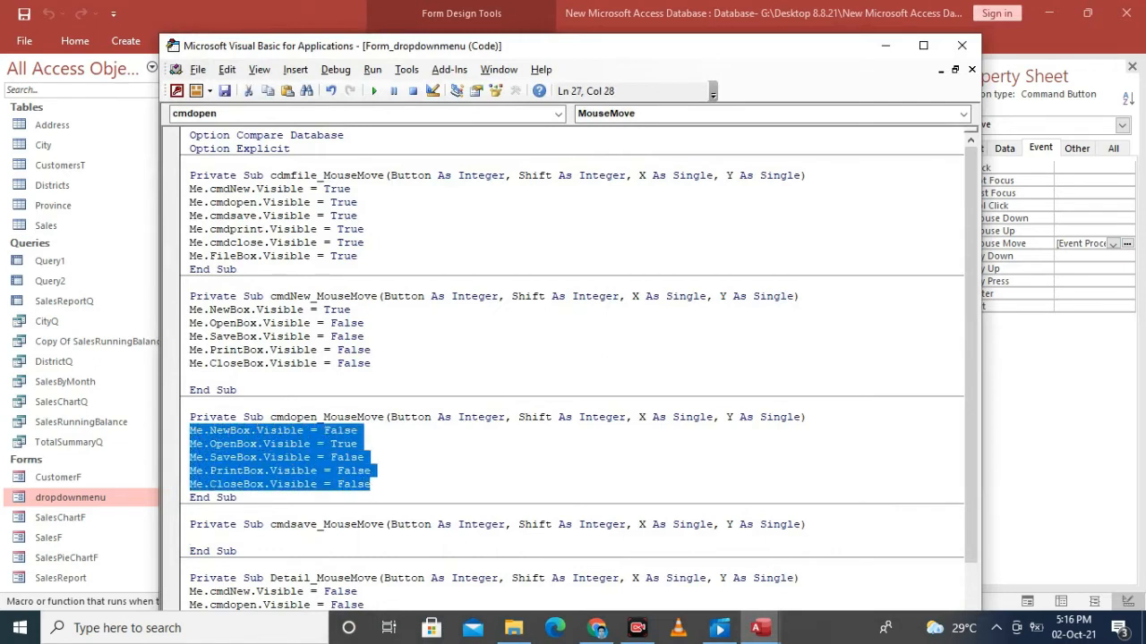
pyautogui.click(260, 525)
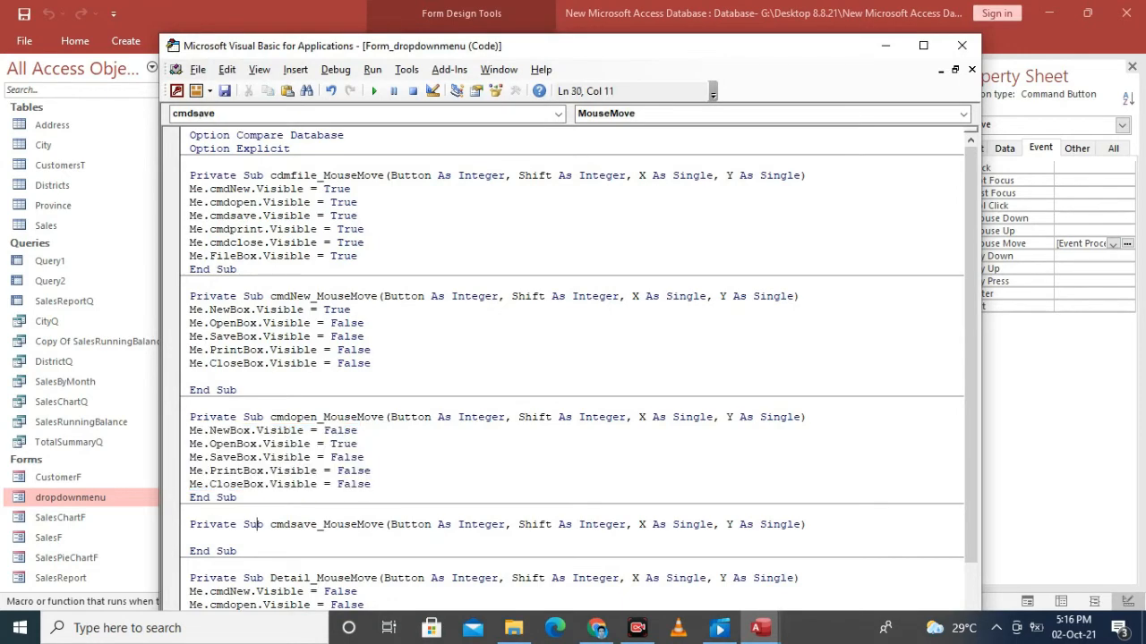
pyautogui.click(190, 538)
pyautogui.hotkey('ctrl', 'v')
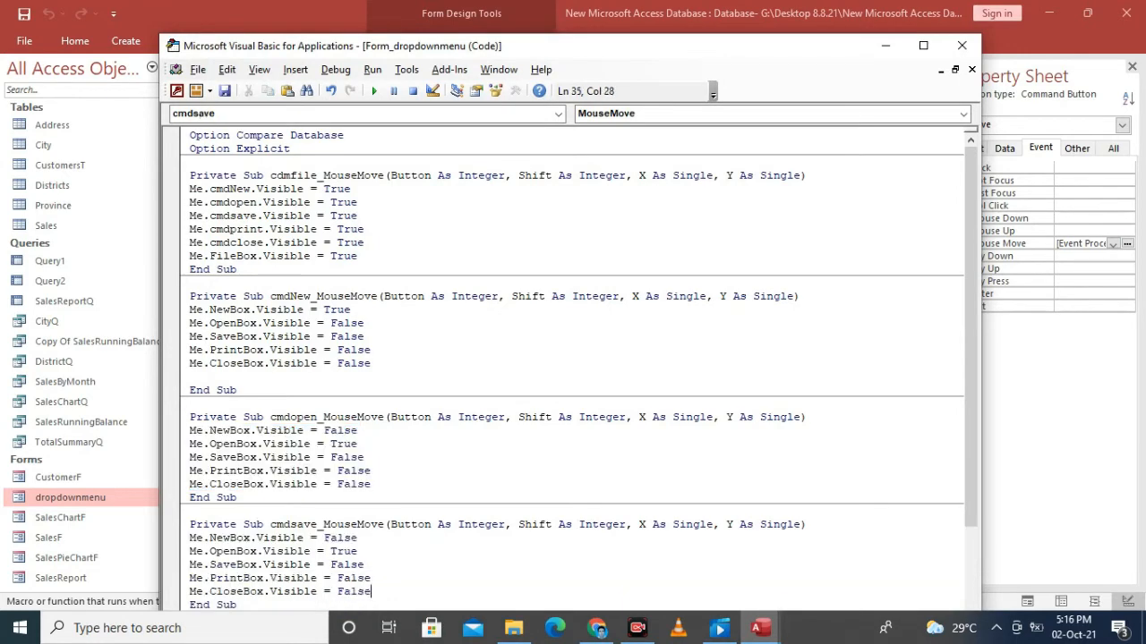
# Step: In cmdsave_MouseMove, set Me.OpenBox.Visible to False
pyautogui.scroll(-3, 573, 367)
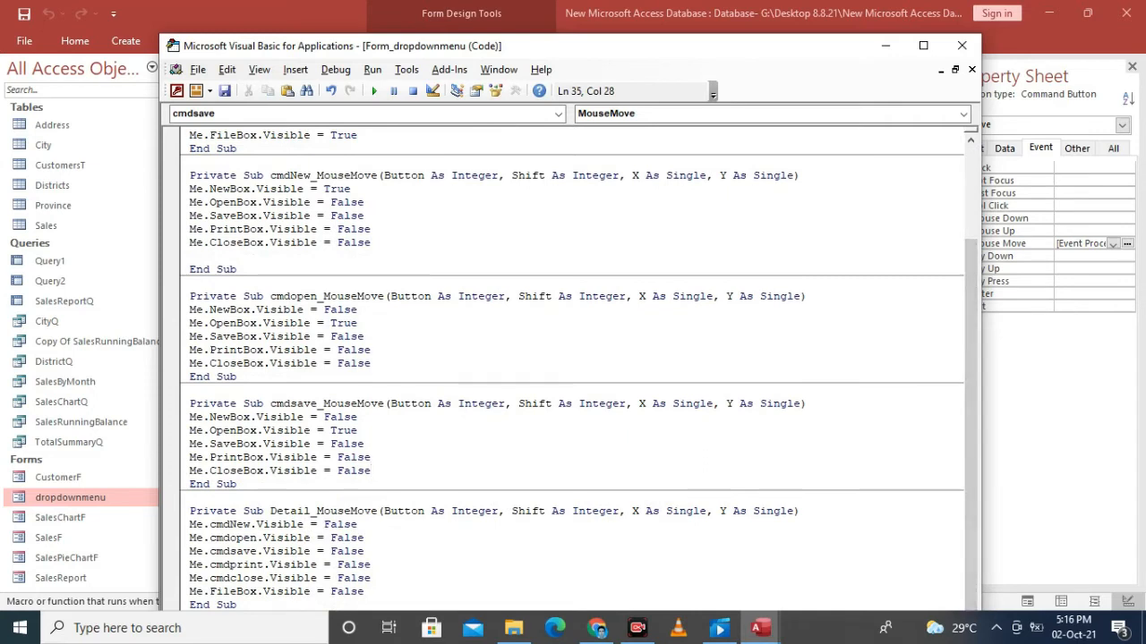
pyautogui.press('BackSpace')
pyautogui.press('BackSpace')
pyautogui.press('BackSpace')
pyautogui.press('BackSpace')
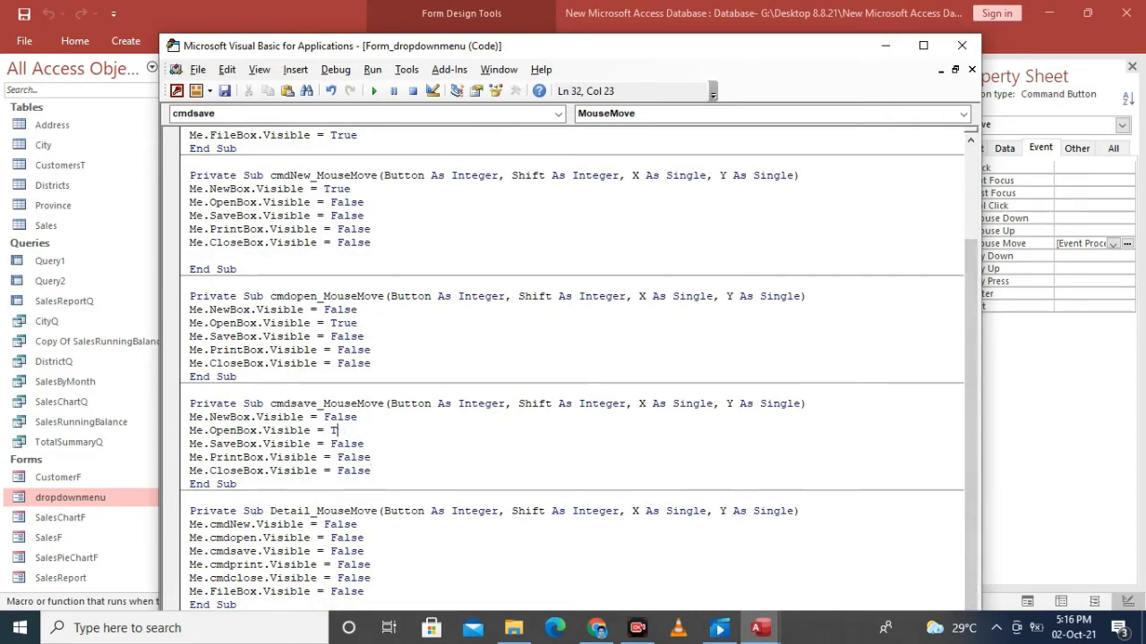
pyautogui.write('False')
# Step: In cmdsave_MouseMove, set Me.SaveBox.Visible to True and close the code editor
pyautogui.press('Down')
pyautogui.press('BackSpace')
pyautogui.press('BackSpace')
pyautogui.press('BackSpace')
pyautogui.press('BackSpace')
pyautogui.press('BackSpace')
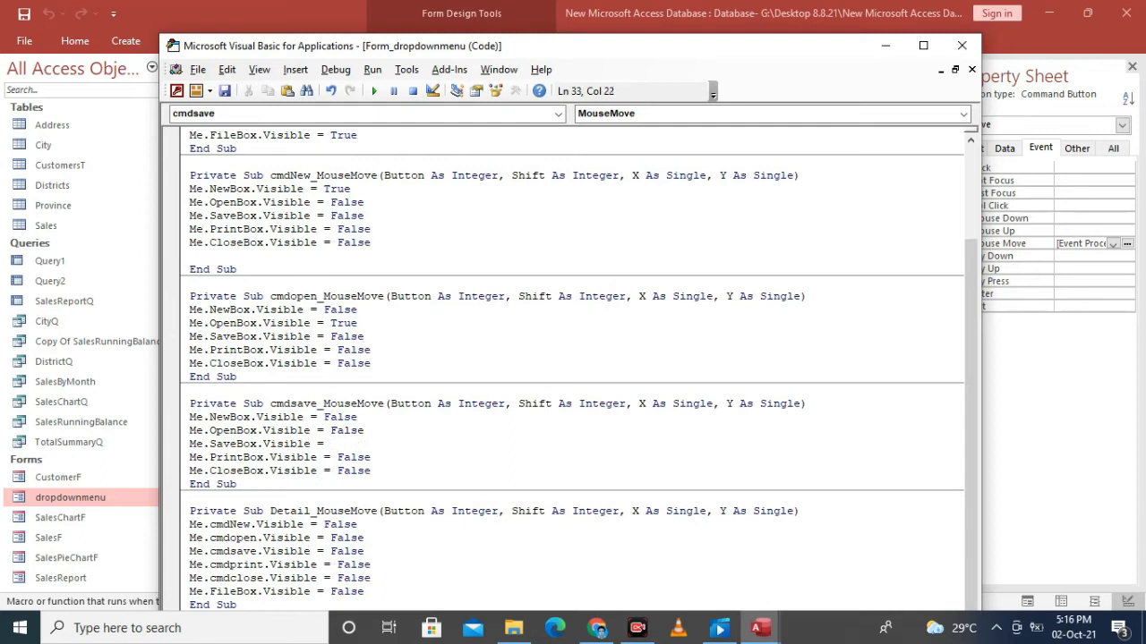
pyautogui.write('True')
pyautogui.click(972, 70)
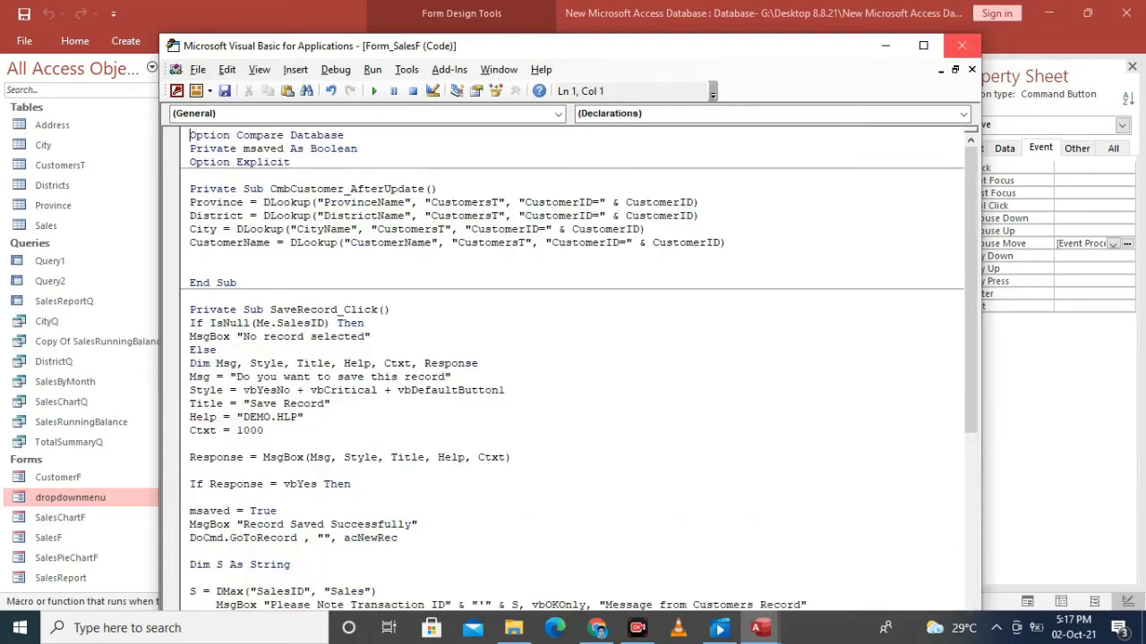
pyautogui.click(962, 46)
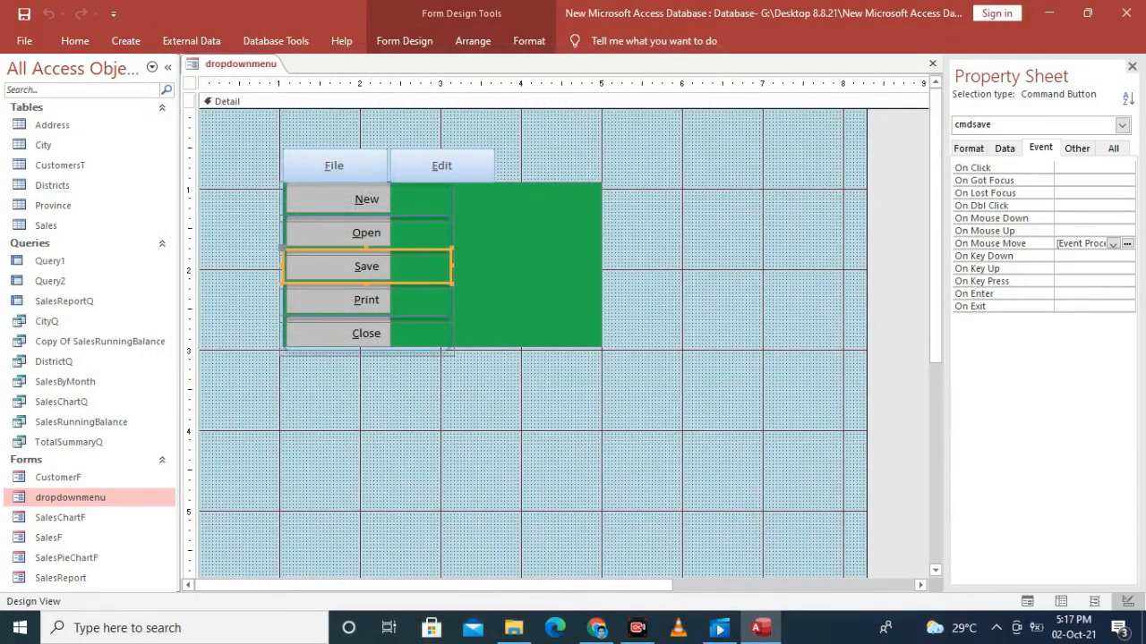
# Step: Create a VBA event procedure for the Print button's On Mouse Move event with the Code Builder
pyautogui.click(366, 301)
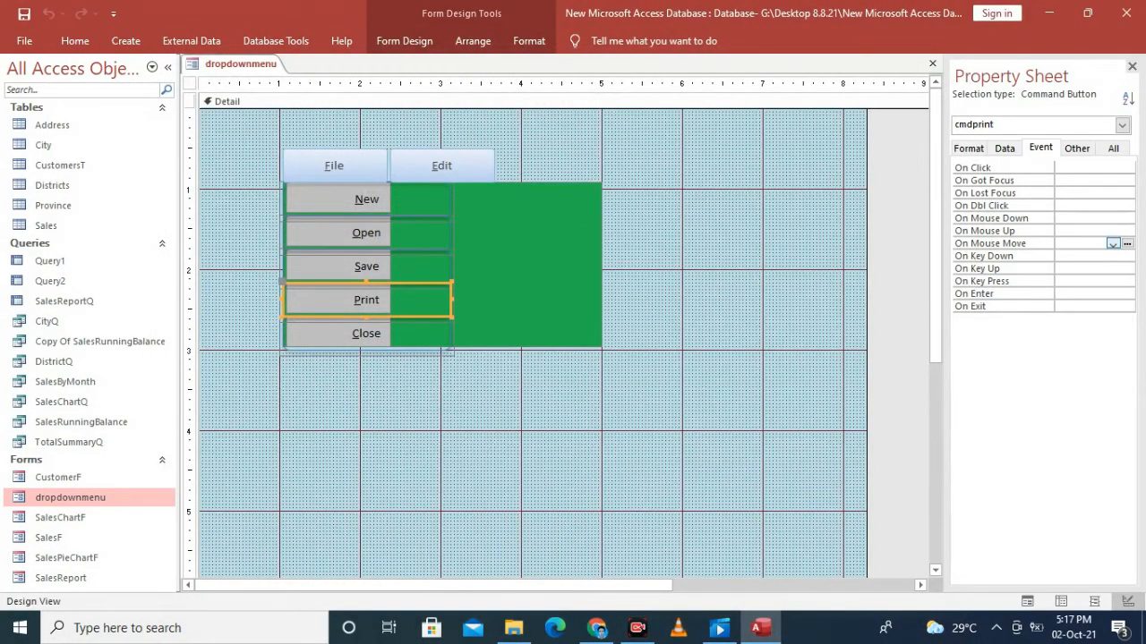
pyautogui.click(1126, 244)
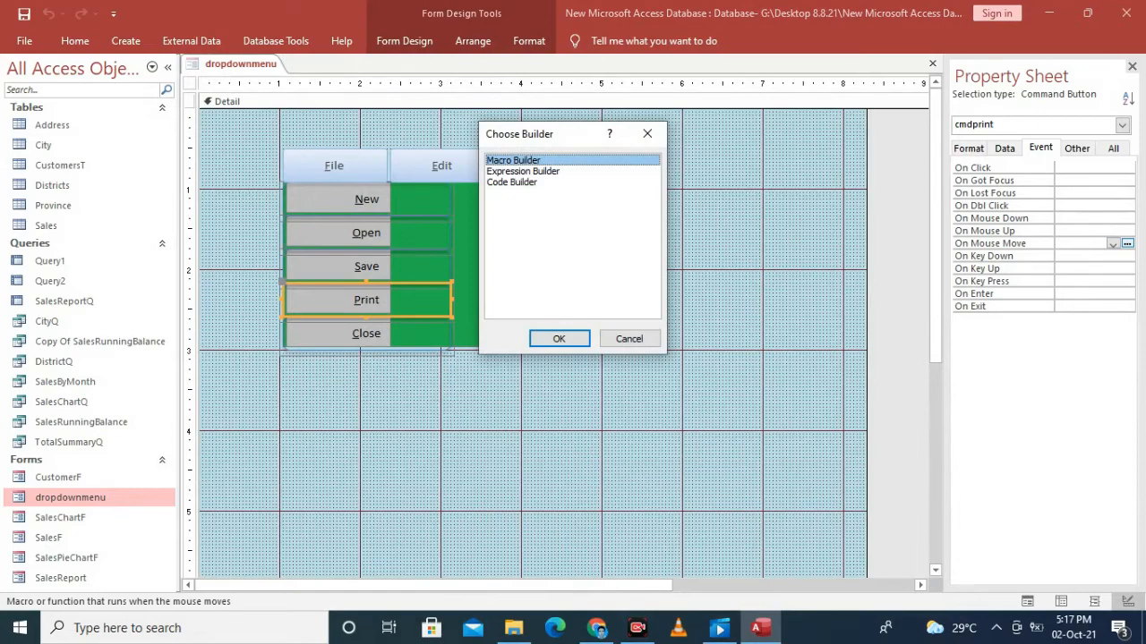
pyautogui.click(512, 182)
pyautogui.click(558, 338)
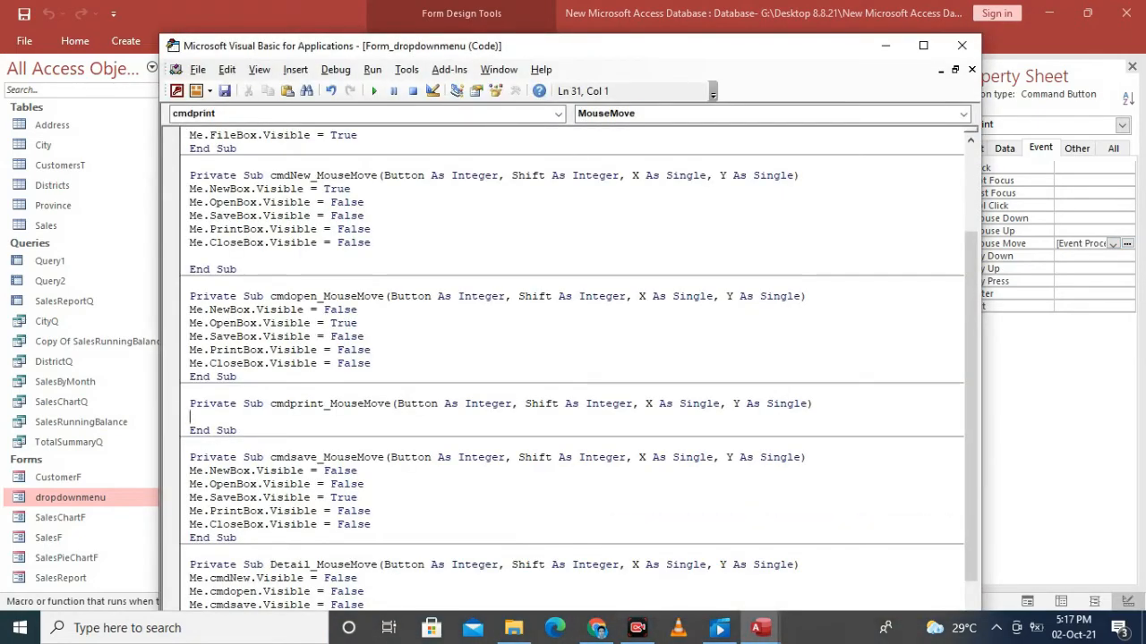
# Step: Copy the five box visibility lines from cmdopen_MouseMove into the empty cmdprint_MouseMove procedure
pyautogui.moveTo(190, 310); pyautogui.dragTo(371, 363)
pyautogui.hotkey('ctrl', 'c')
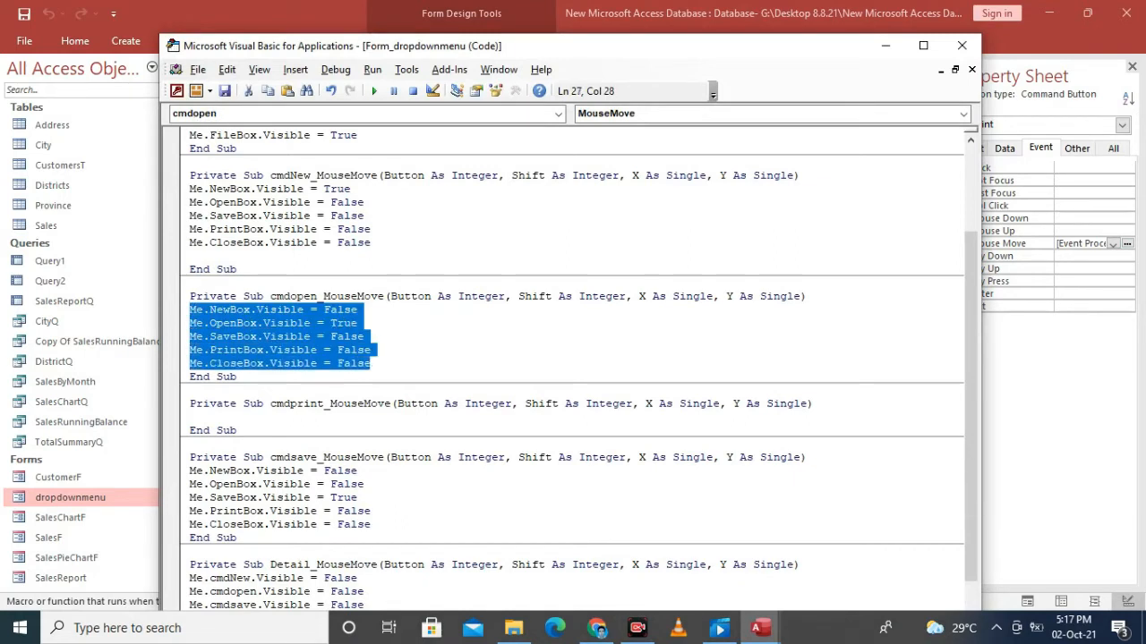
pyautogui.click(239, 431)
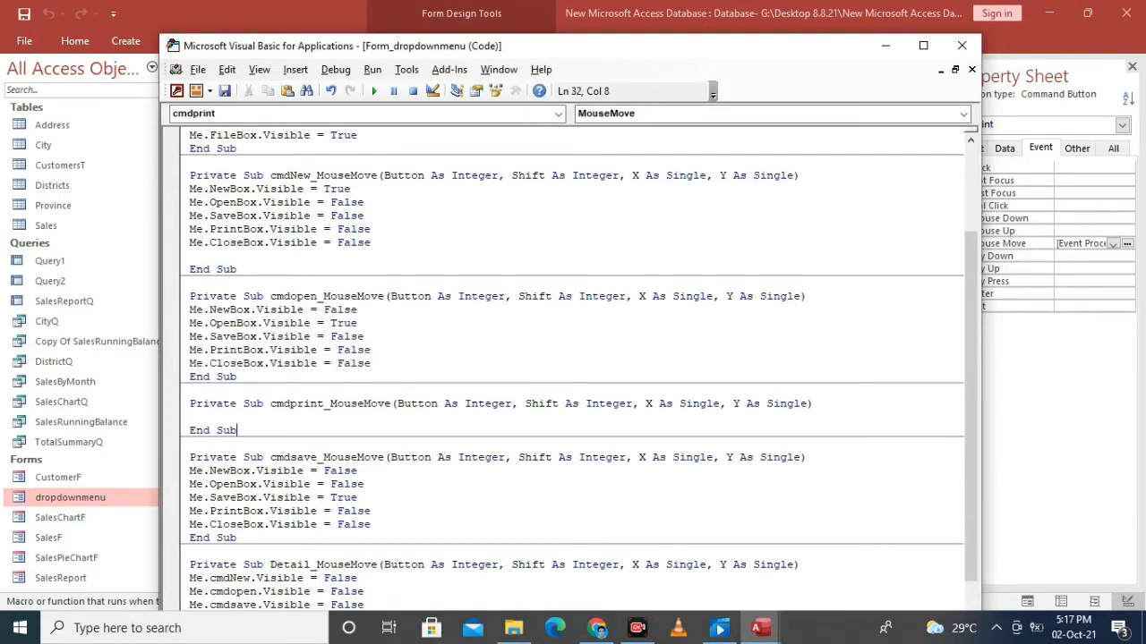
pyautogui.press('Up')
pyautogui.hotkey('ctrl', 'v')
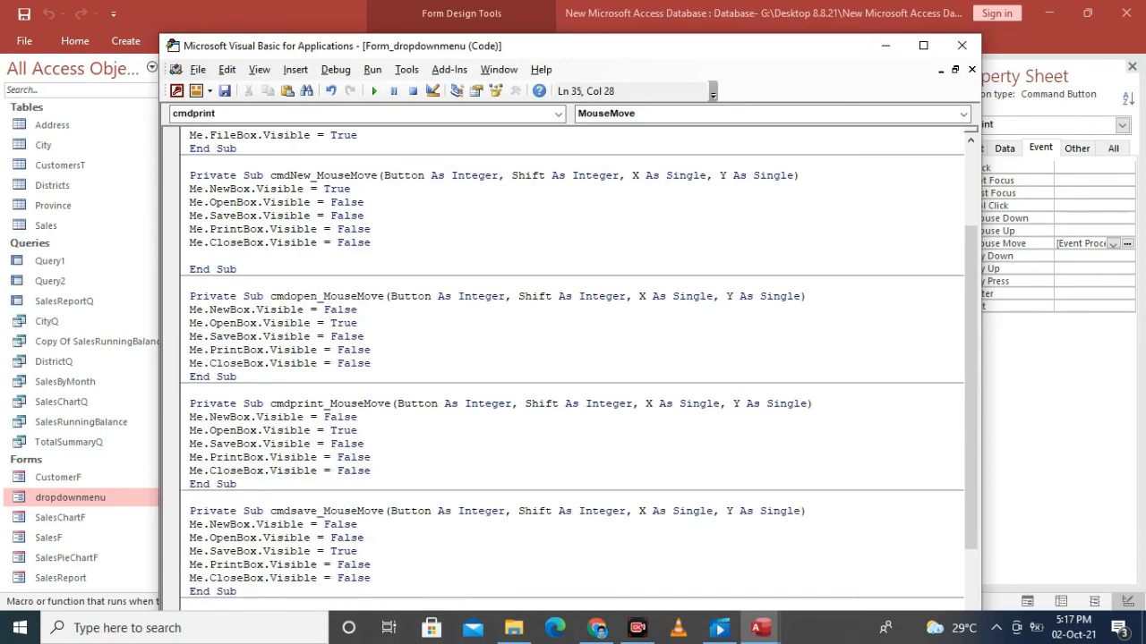
# Step: In cmdprint_MouseMove, set Me.OpenBox.Visible to False
pyautogui.press('Up')
pyautogui.press('Up')
pyautogui.press('Up')
pyautogui.press('BackSpace')
pyautogui.press('BackSpace')
pyautogui.press('BackSpace')
pyautogui.press('BackSpace')
pyautogui.write('False')
# Step: In cmdprint_MouseMove, set Me.PrintBox.Visible to True and close the code editor
pyautogui.press('Down')
pyautogui.press('Left')
pyautogui.press('BackSpace')
pyautogui.press('BackSpace')
pyautogui.press('BackSpace')
pyautogui.press('BackSpace')
pyautogui.press('BackSpace')
pyautogui.write('True')
pyautogui.click(972, 68)
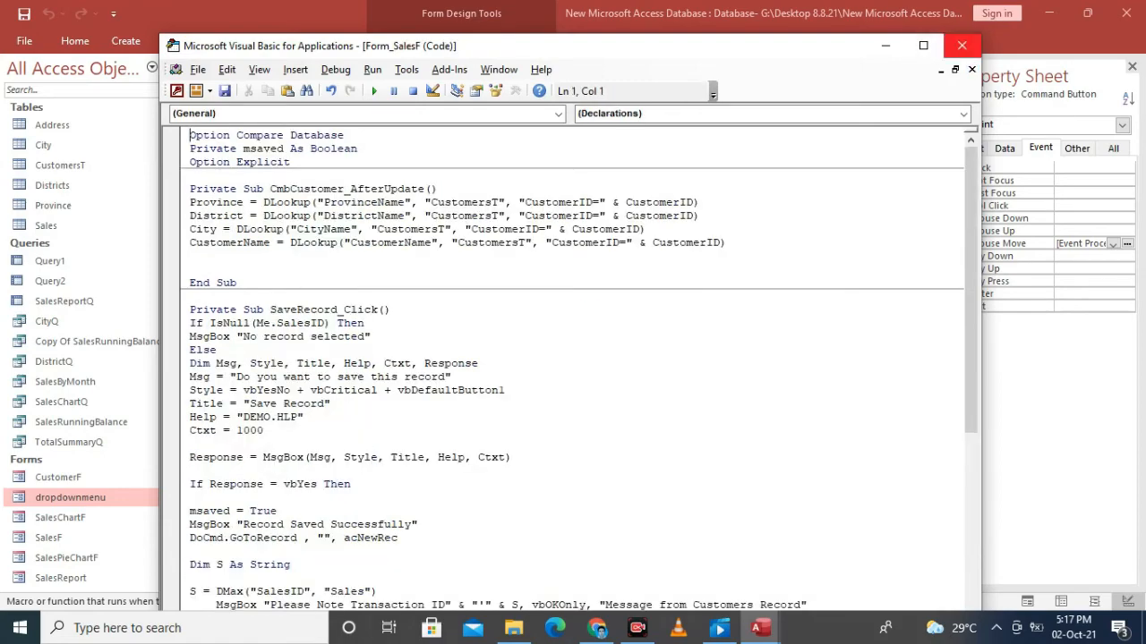
pyautogui.click(963, 45)
# Step: Create a VBA event procedure for the Close button's On Mouse Move event with the Code Builder
pyautogui.click(366, 334)
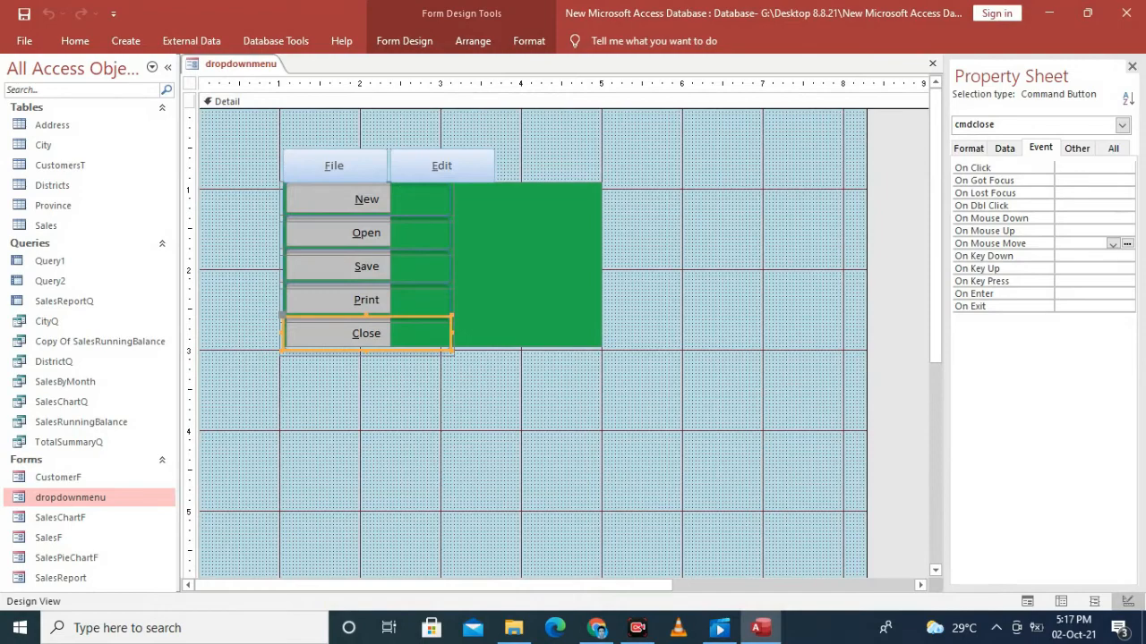
pyautogui.click(1127, 243)
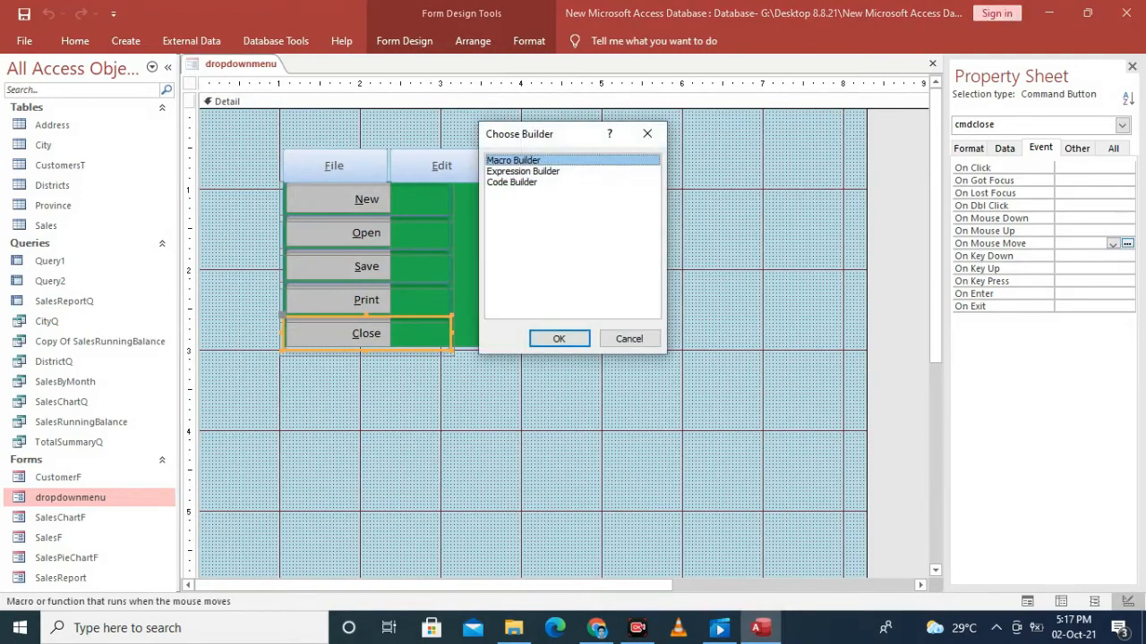
pyautogui.click(512, 182)
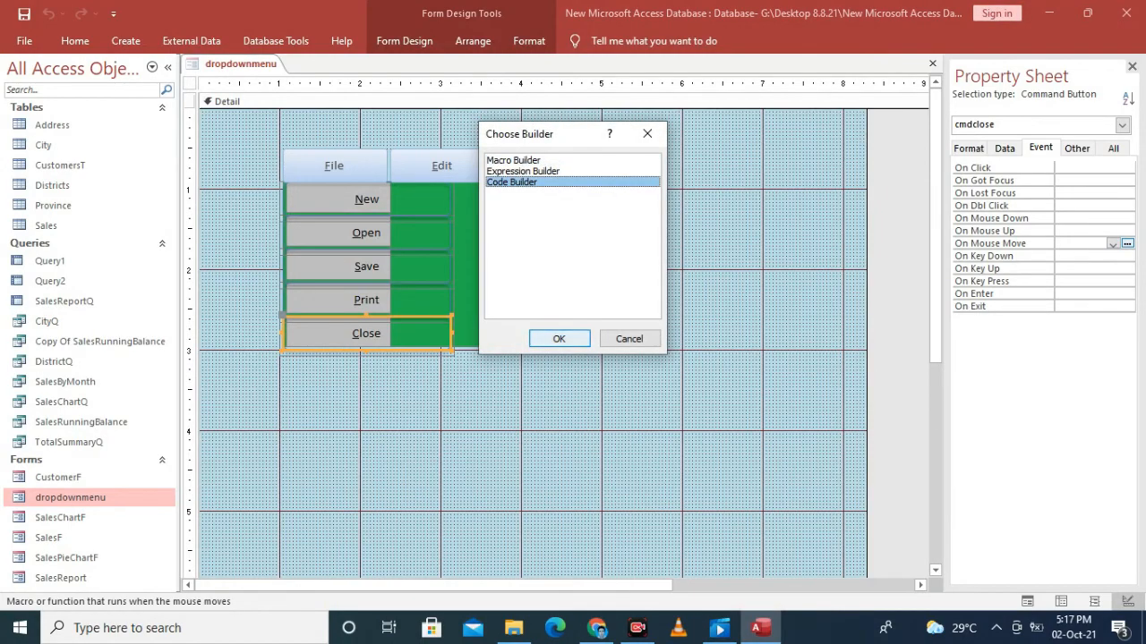
pyautogui.click(558, 338)
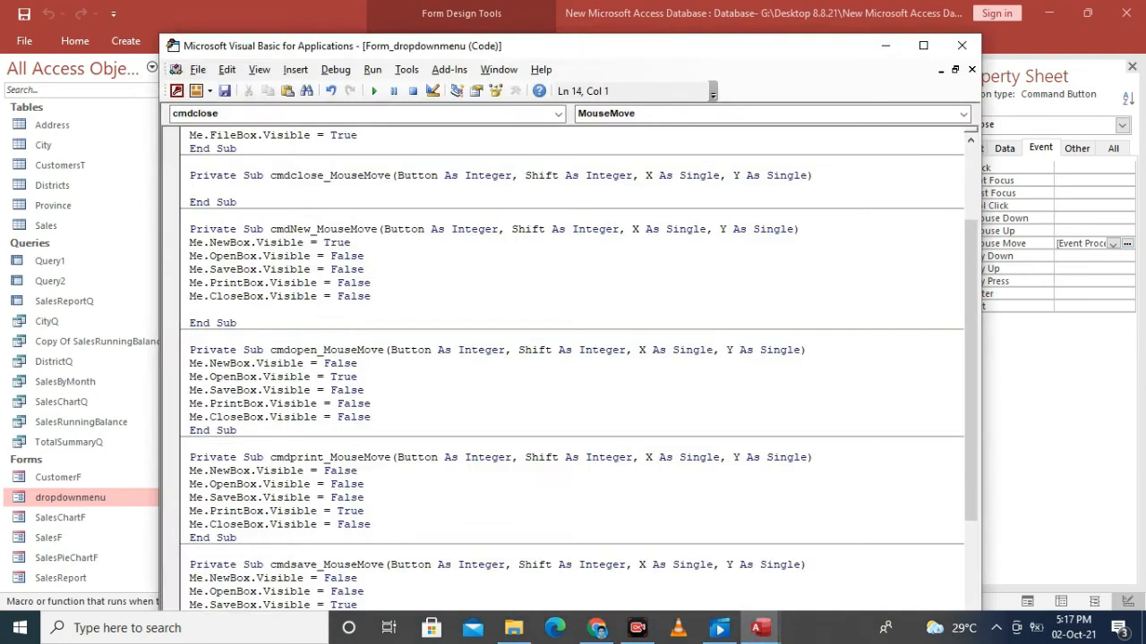
# Step: Copy the five box visibility lines from cmdNew_MouseMove into the empty cmdclose_MouseMove procedure
pyautogui.scroll(-4, 572, 372)
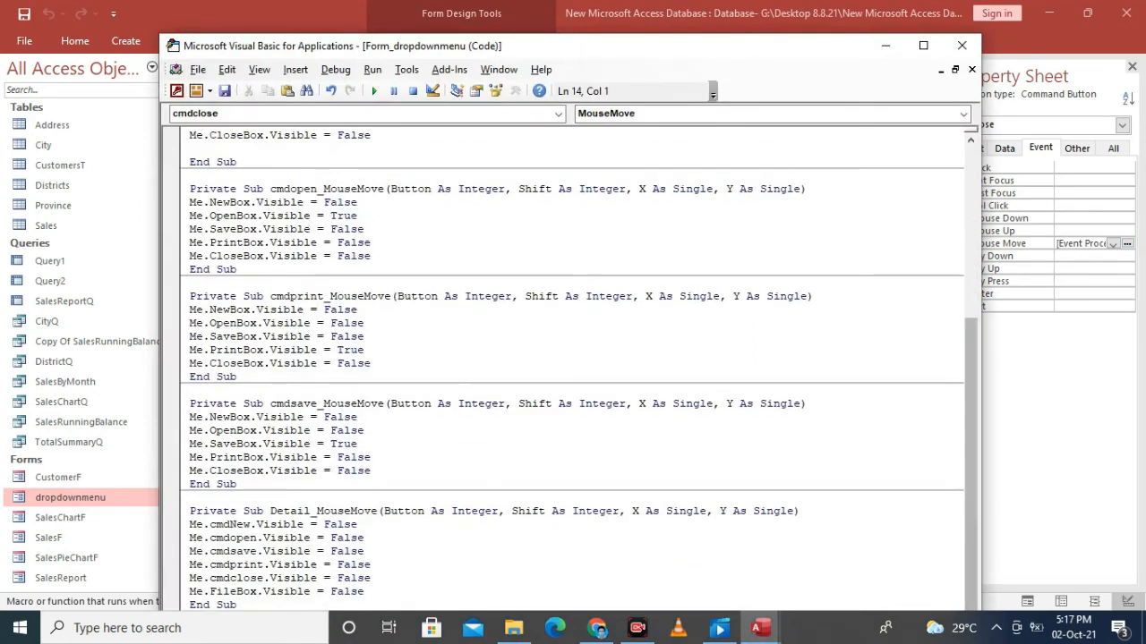
pyautogui.scroll(7, 573, 372)
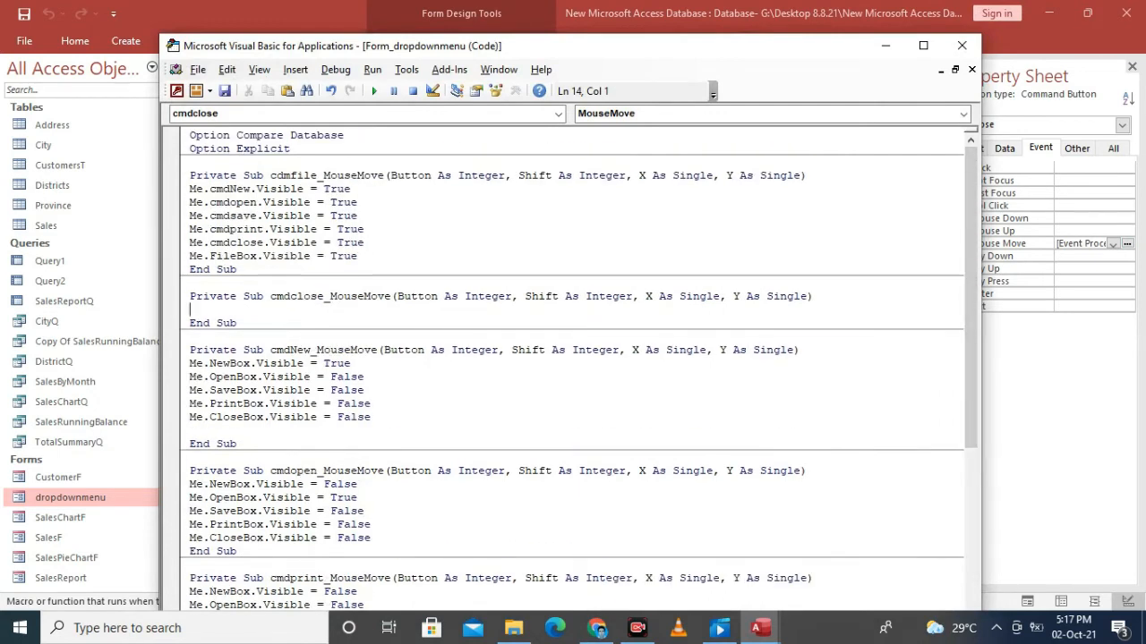
pyautogui.moveTo(189, 363); pyautogui.dragTo(371, 417)
pyautogui.hotkey('ctrl', 'c')
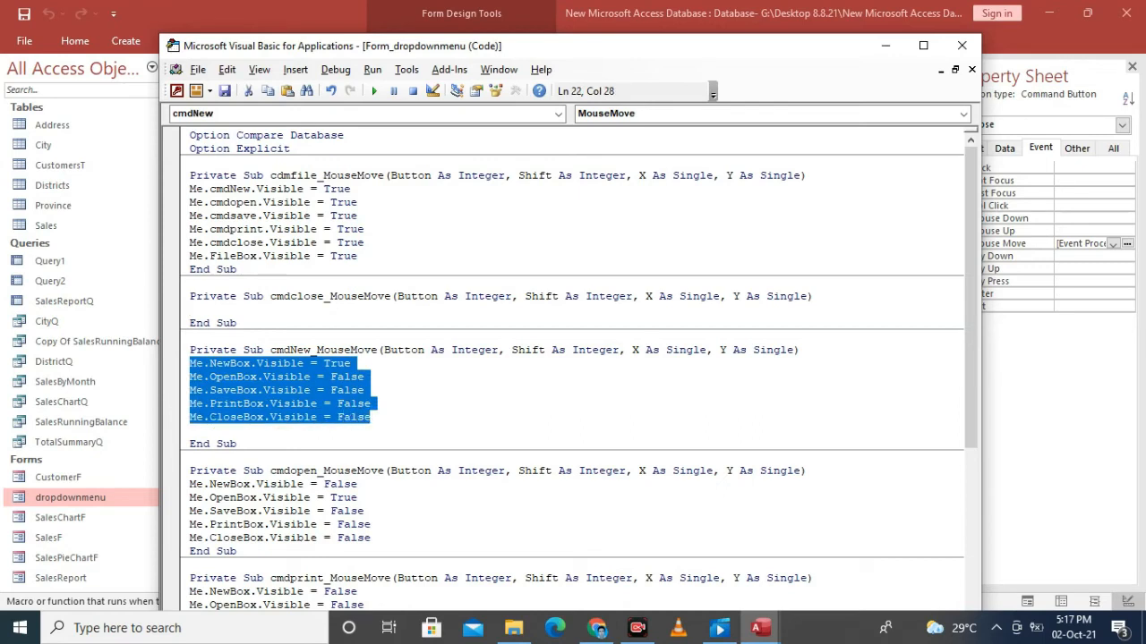
pyautogui.click(191, 309)
pyautogui.hotkey('ctrl', 'v')
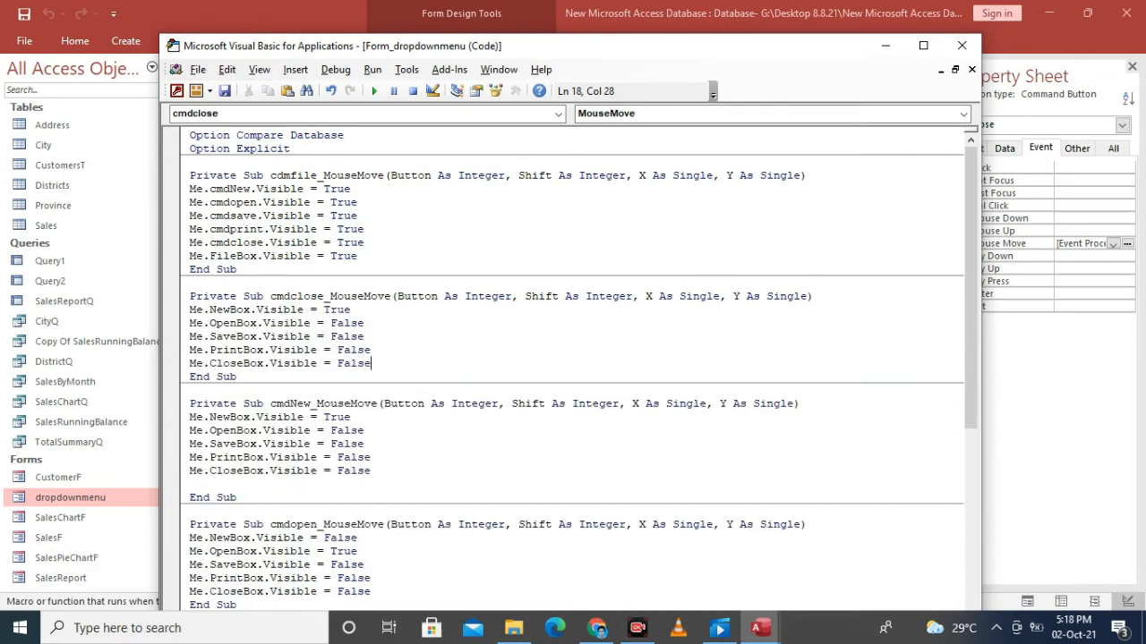
# Step: In cmdclose_MouseMove, set Me.NewBox.Visible to False
pyautogui.click(355, 310)
pyautogui.press('BackSpace')
pyautogui.press('BackSpace')
pyautogui.press('BackSpace')
pyautogui.press('BackSpace')
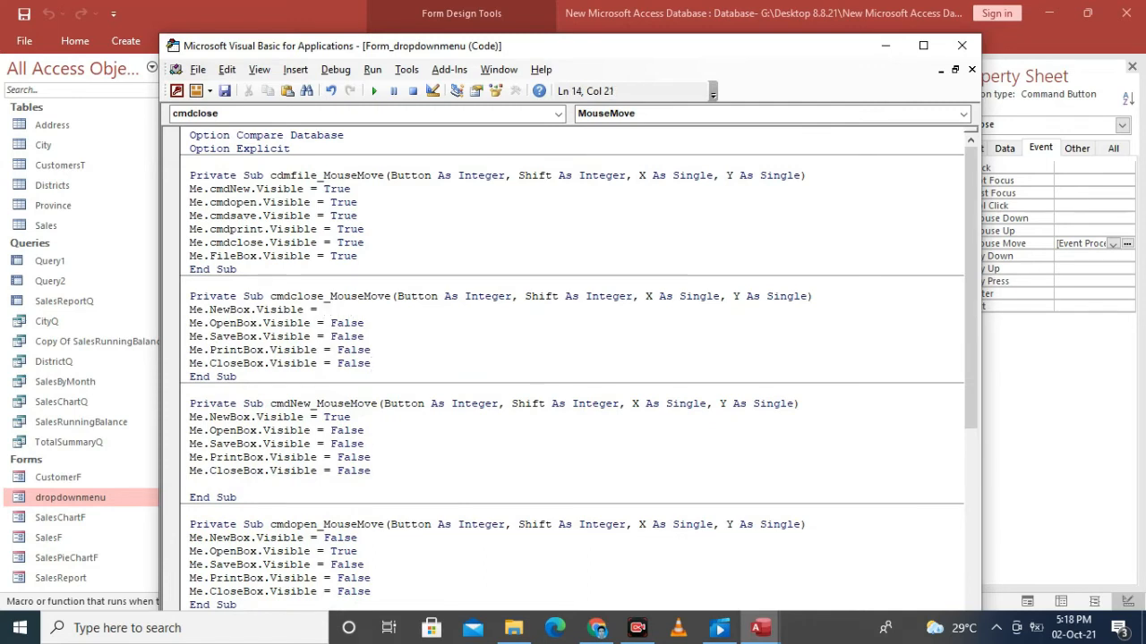
pyautogui.write('False')
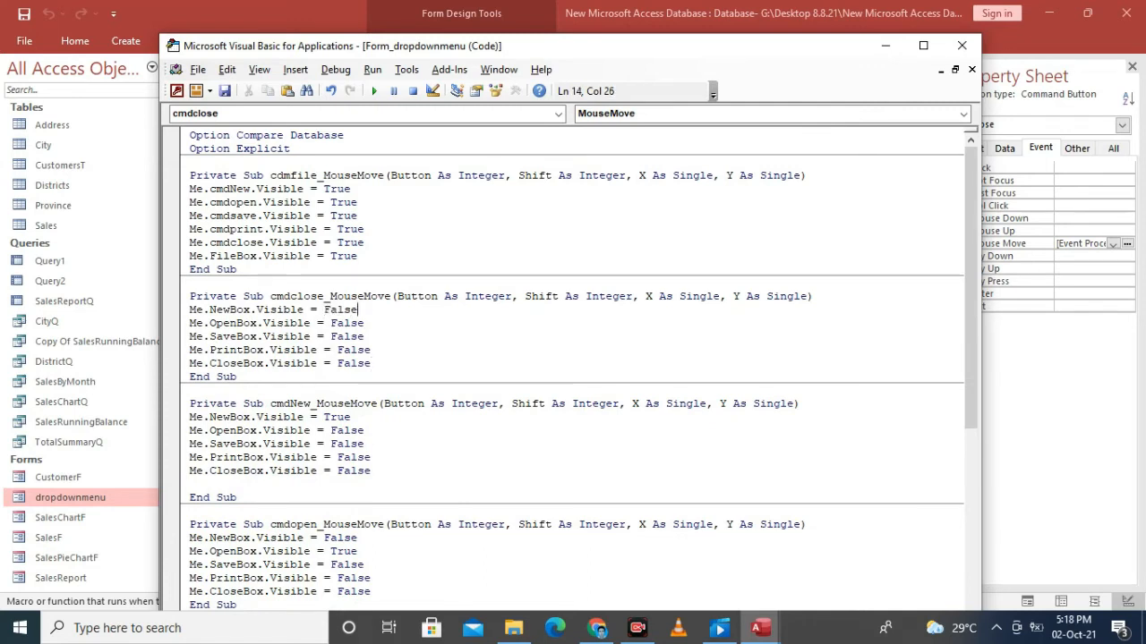
# Step: In cmdclose_MouseMove, set Me.CloseBox.Visible to True and close the code editor
pyautogui.click(372, 363)
pyautogui.press('BackSpace')
pyautogui.press('BackSpace')
pyautogui.press('BackSpace')
pyautogui.press('BackSpace')
pyautogui.press('BackSpace')
pyautogui.write('True')
pyautogui.click(365, 430)
pyautogui.click(971, 69)
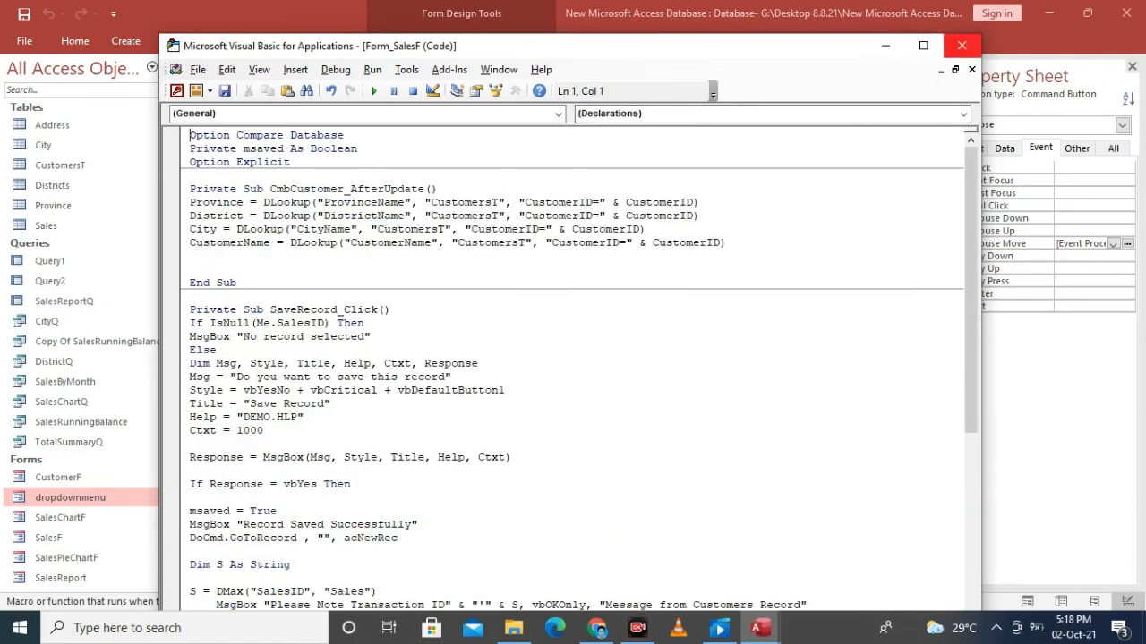
pyautogui.click(961, 44)
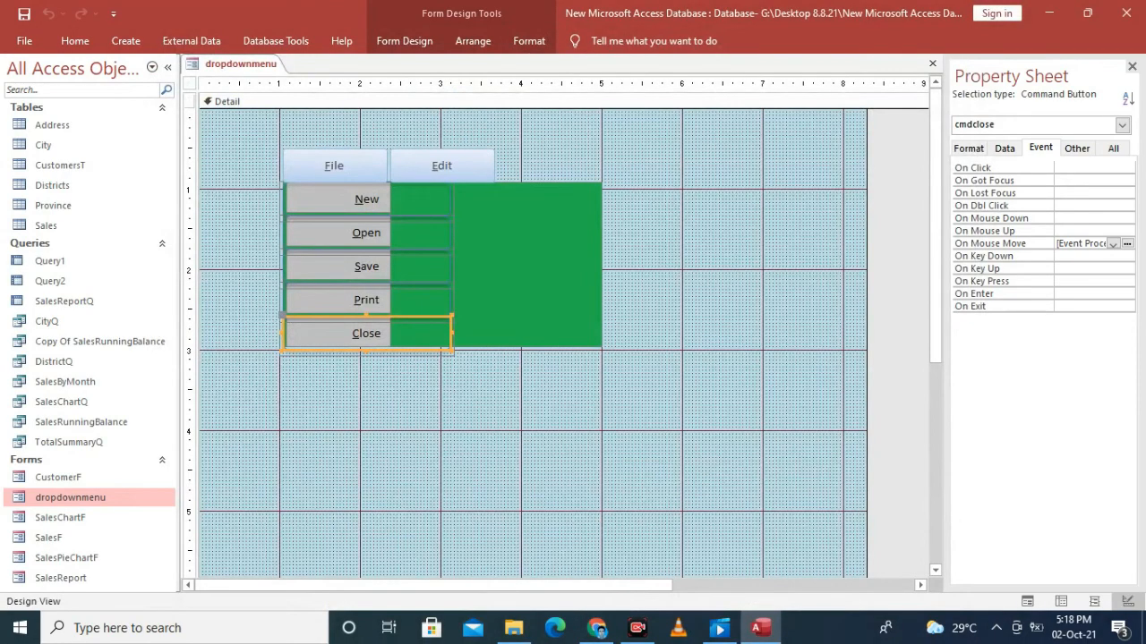
# Step: Show the form in Form View and test the highlights of the File dropdown's buttons down to Close
pyautogui.click(76, 41)
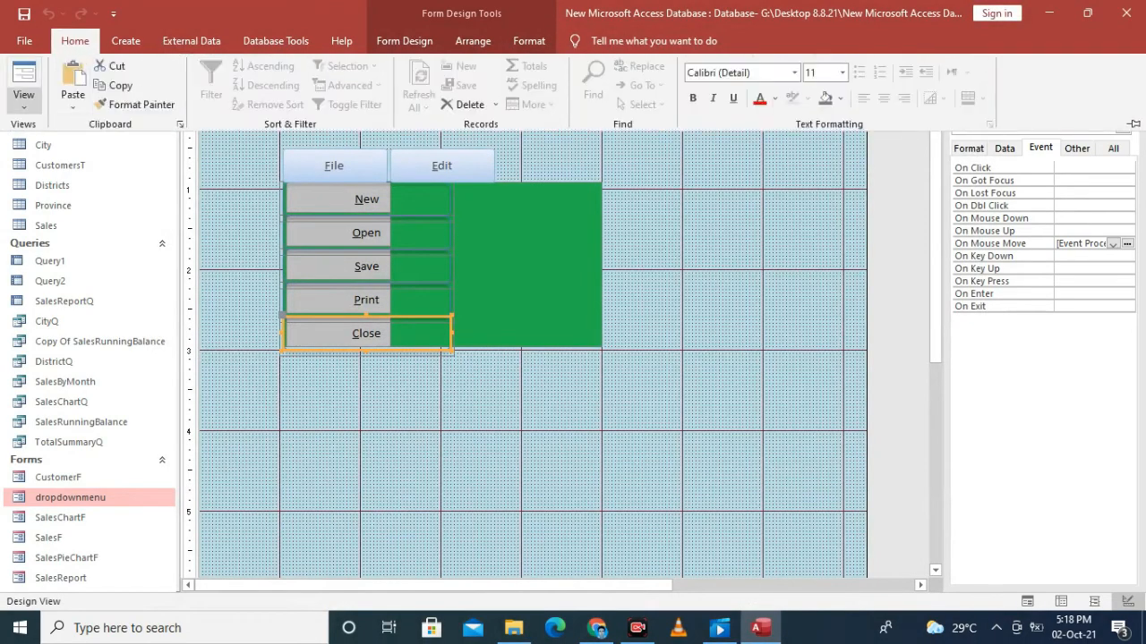
pyautogui.click(23, 103)
pyautogui.click(45, 136)
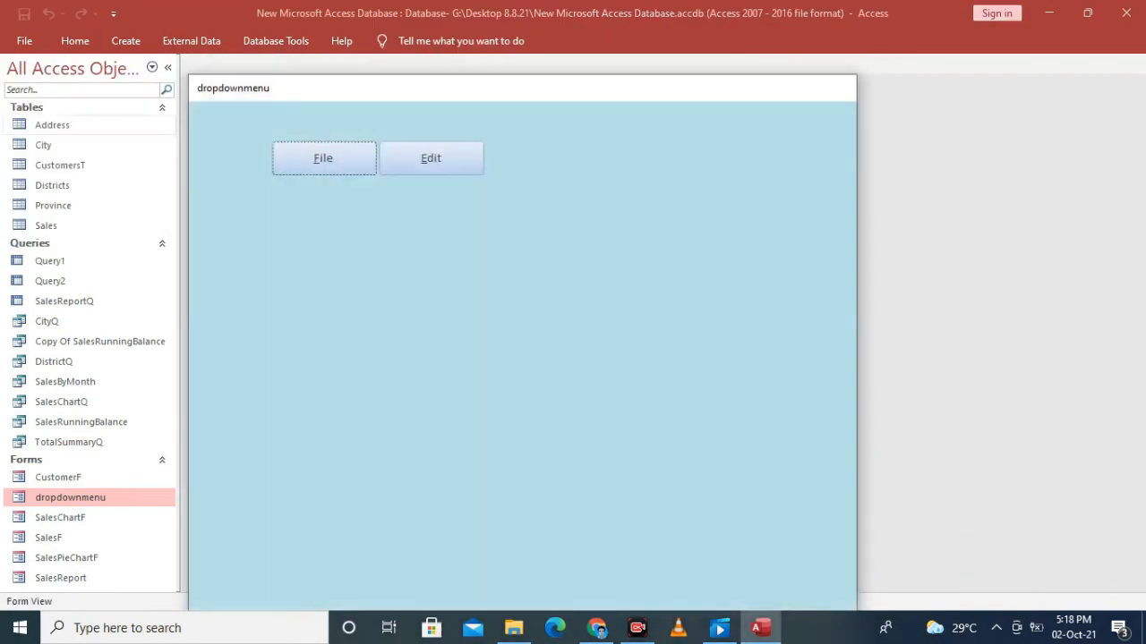
pyautogui.moveTo(323, 158)
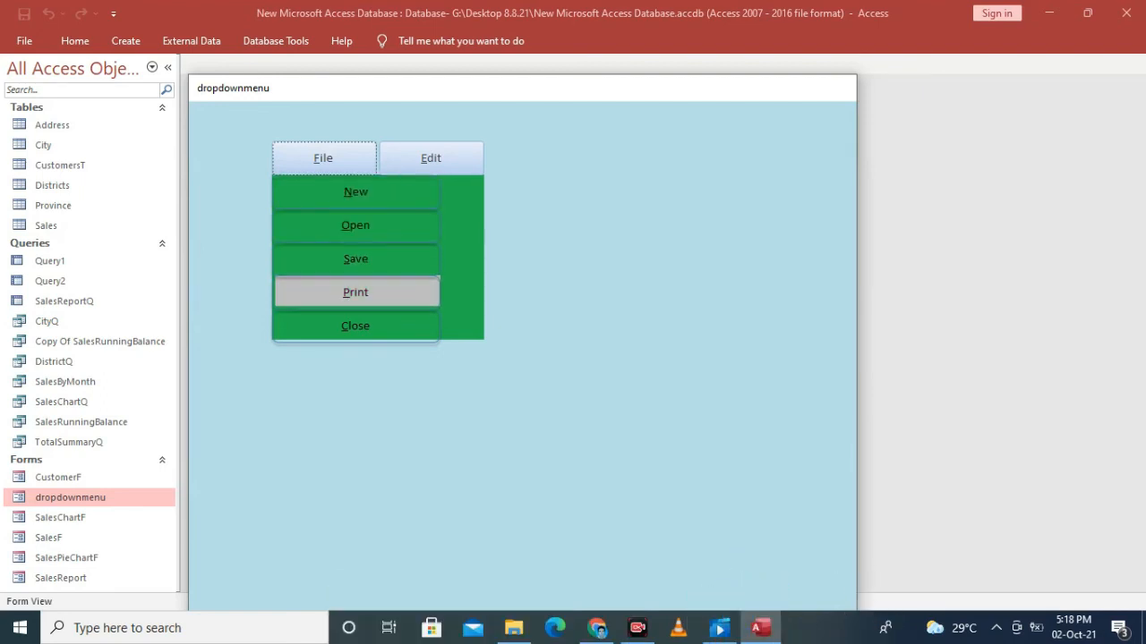
pyautogui.click(355, 326)
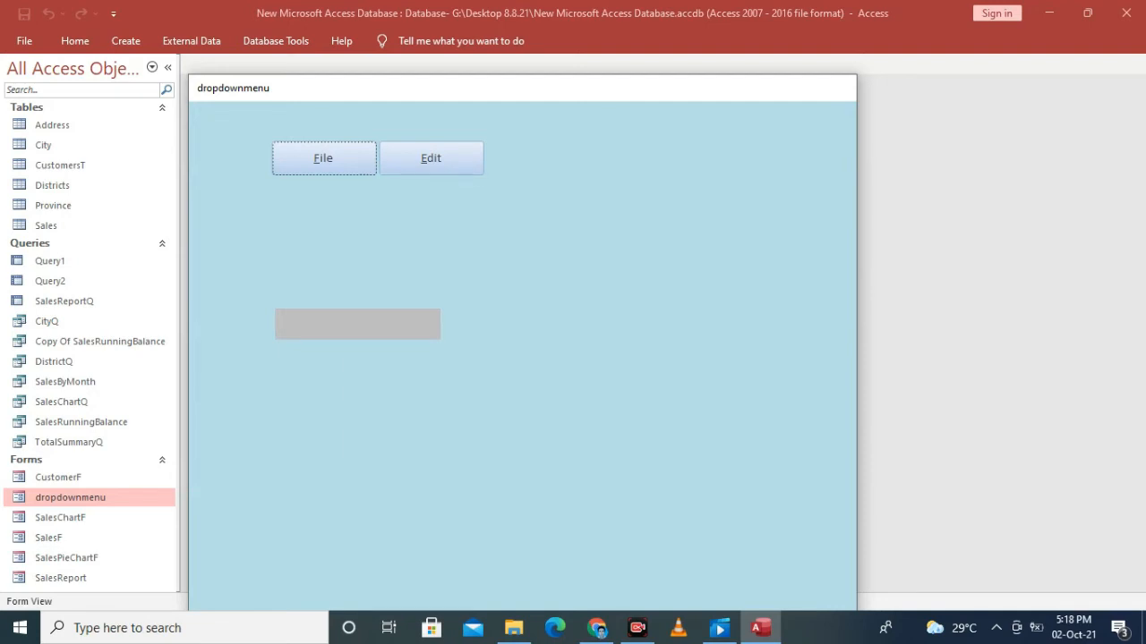
# Step: Return the form to Design View and open the Detail section's On Mouse Move procedure in a maximized code editor
pyautogui.rightClick(285, 91)
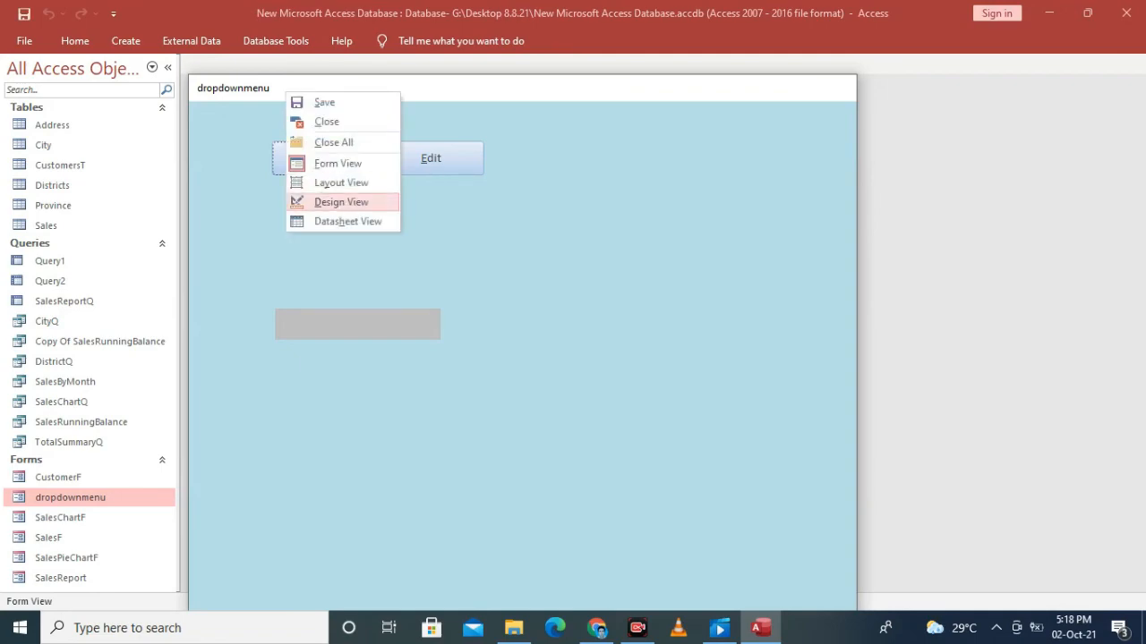
pyautogui.click(341, 201)
pyautogui.click(227, 101)
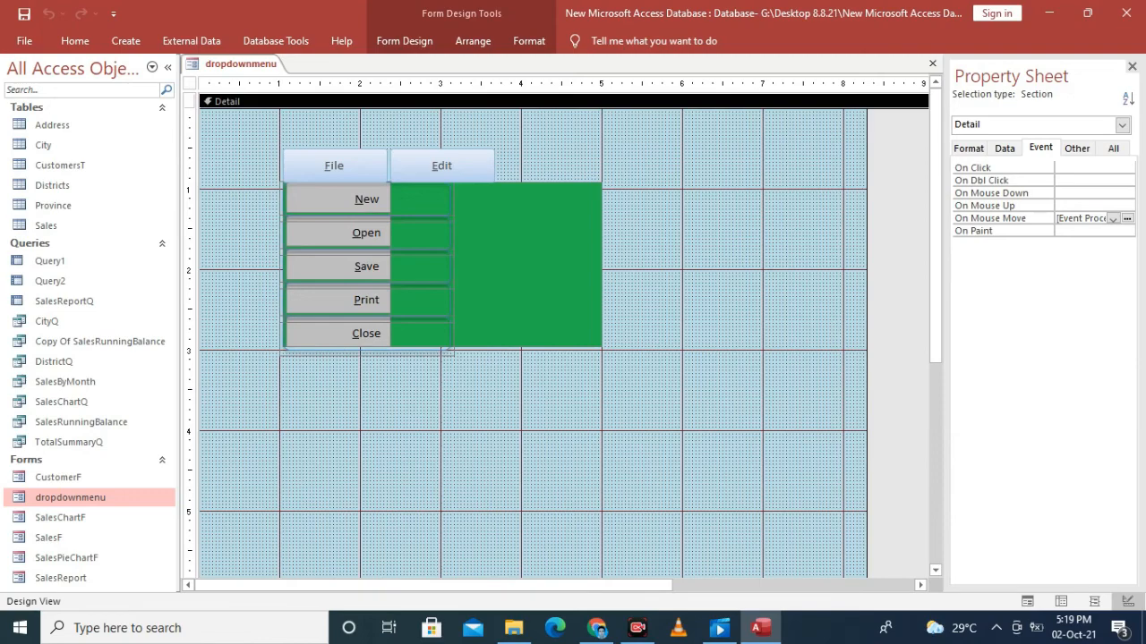
pyautogui.click(1127, 218)
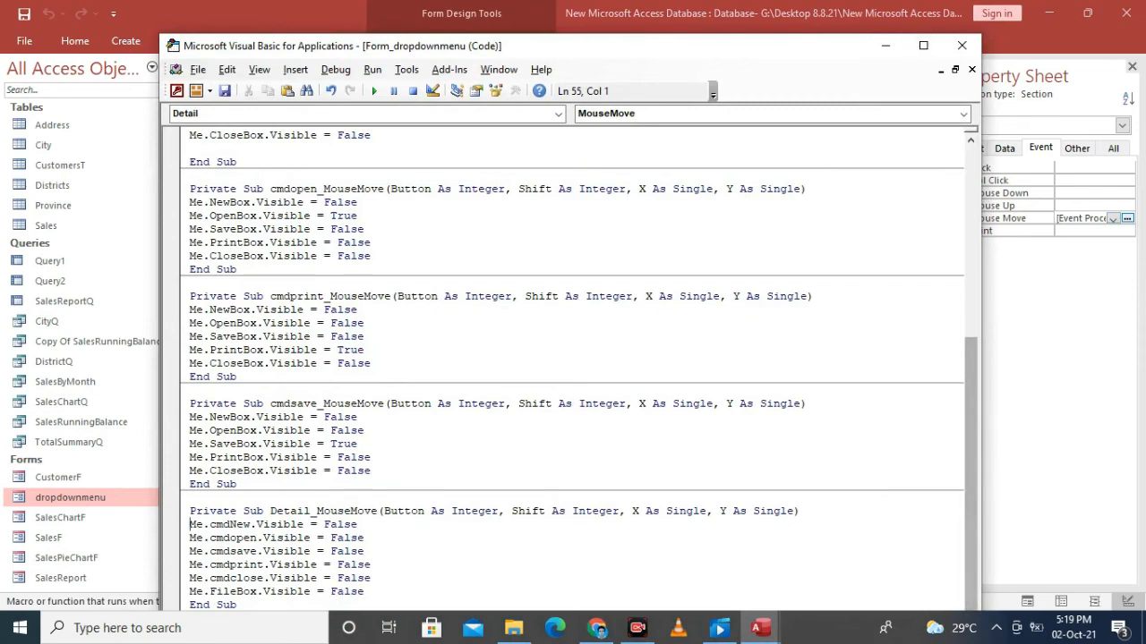
pyautogui.click(923, 45)
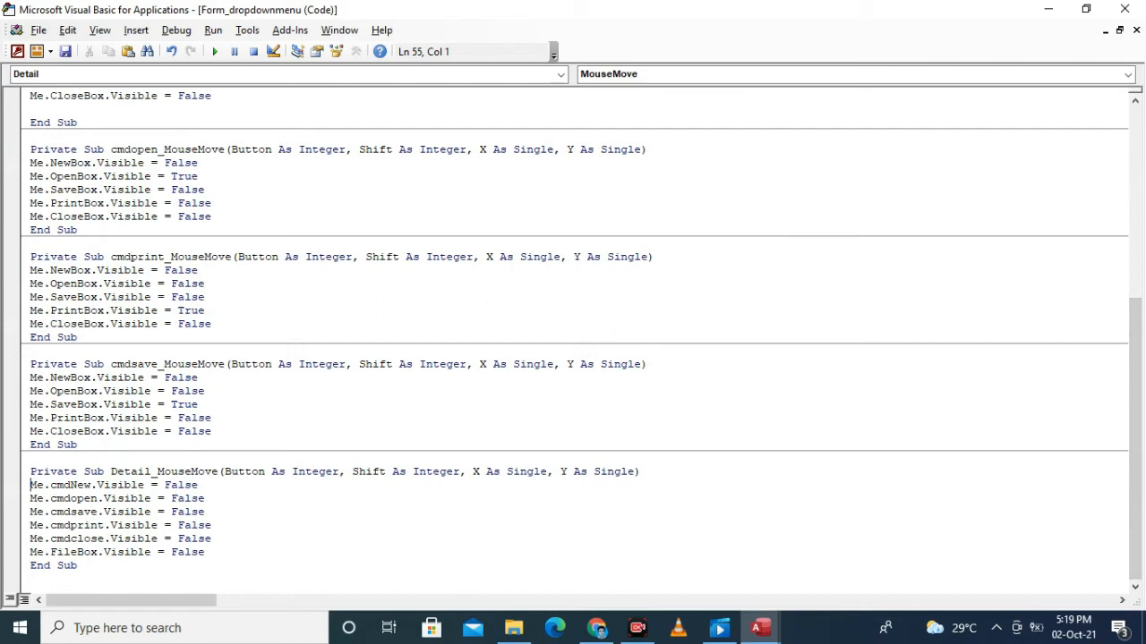
# Step: Copy the five box visibility lines from cmdsave_MouseMove to the end of Detail_MouseMove, separated by a blank line
pyautogui.moveTo(30, 377); pyautogui.dragTo(211, 430)
pyautogui.hotkey('ctrl', 'c')
pyautogui.press('Return')
pyautogui.press('Return')
pyautogui.hotkey('ctrl', 'v')
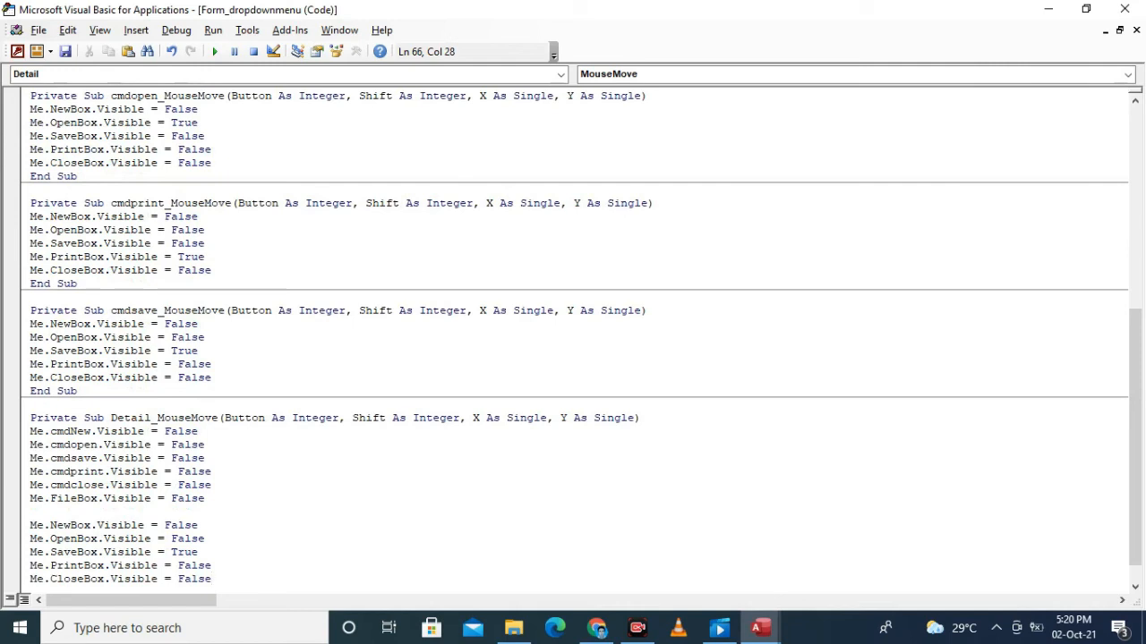
# Step: In Detail_MouseMove, set Me.SaveBox.Visible to False and leave the code editor
pyautogui.click(199, 552)
pyautogui.press('BackSpace')
pyautogui.press('BackSpace')
pyautogui.press('BackSpace')
pyautogui.press('BackSpace')
pyautogui.write('False')
pyautogui.click(198, 525)
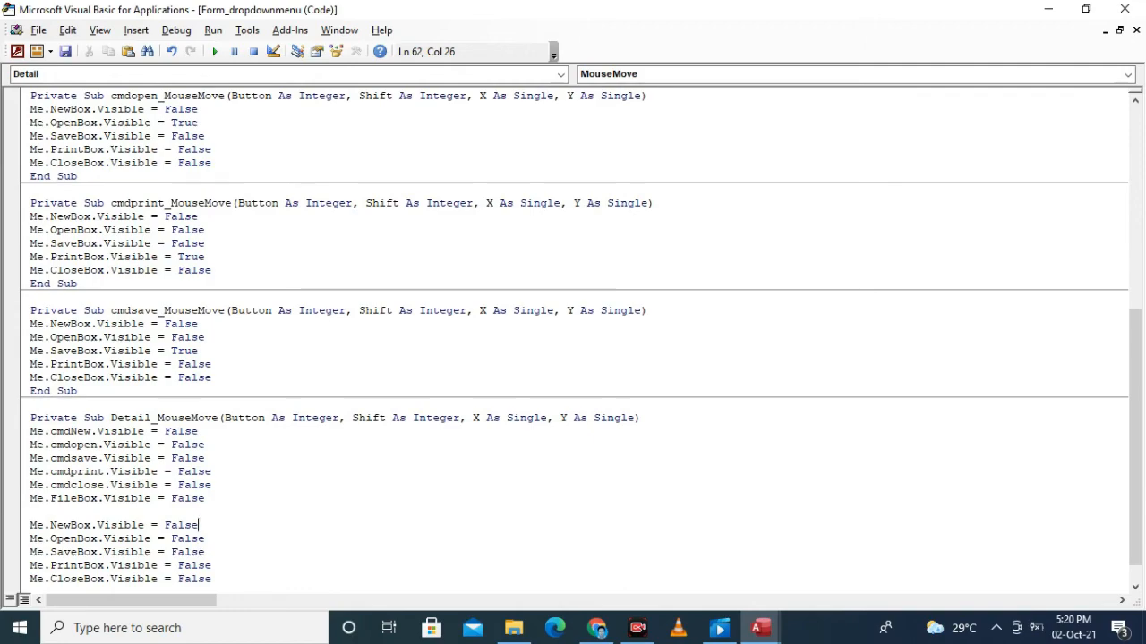
pyautogui.click(1136, 30)
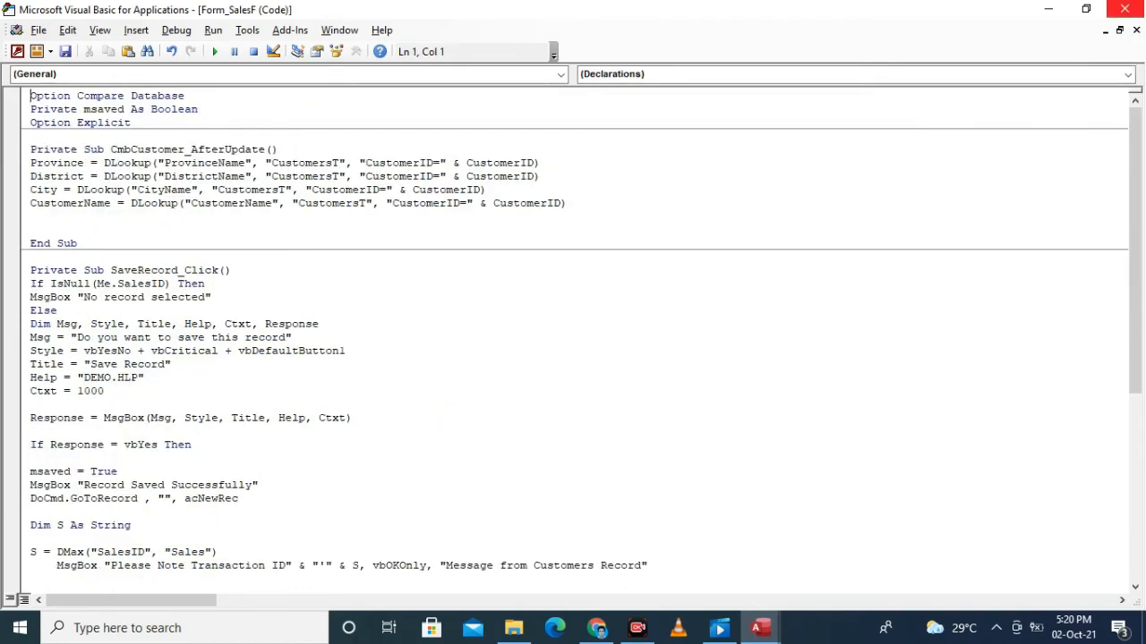
pyautogui.hotkey('alt', 'F11')
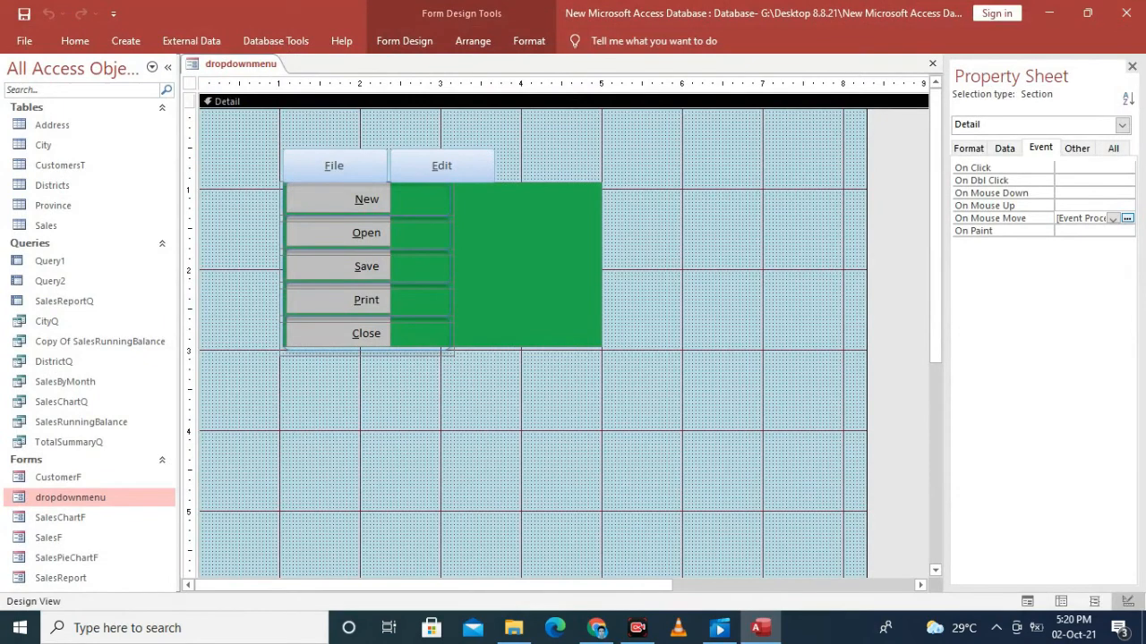
# Step: Show the form in Form View again and test opening the File dropdown
pyautogui.click(75, 41)
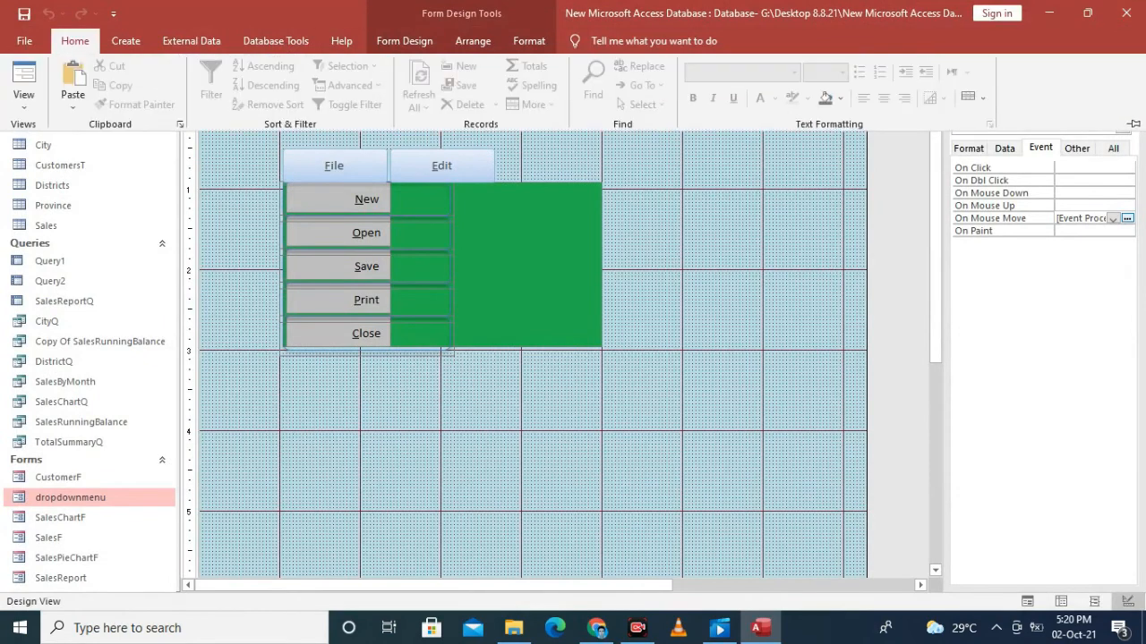
pyautogui.click(24, 106)
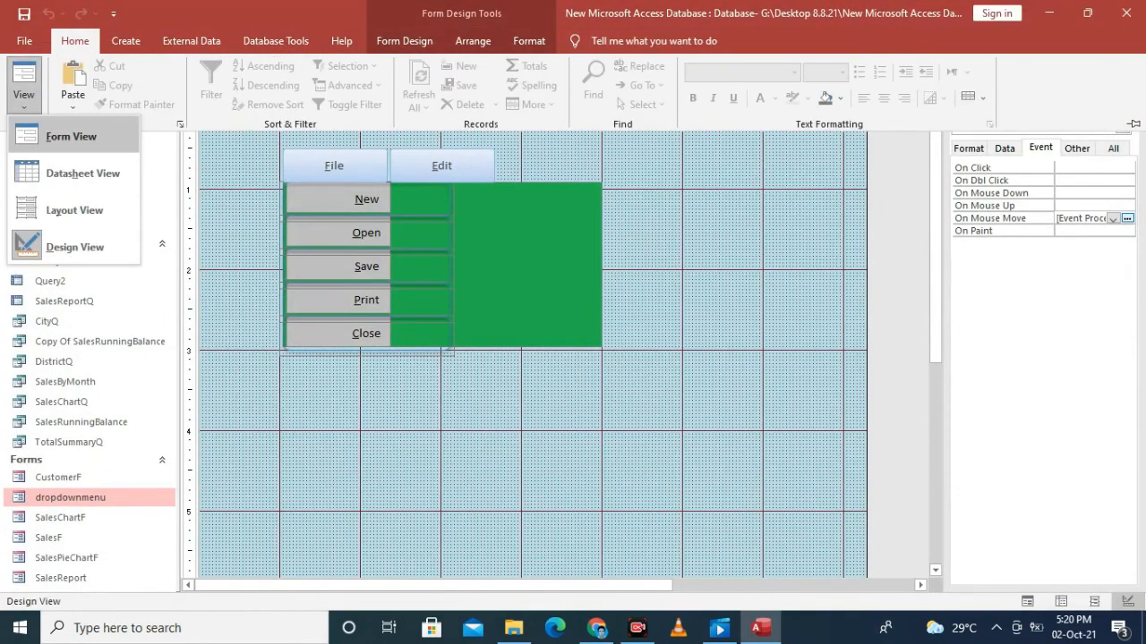
pyautogui.click(54, 141)
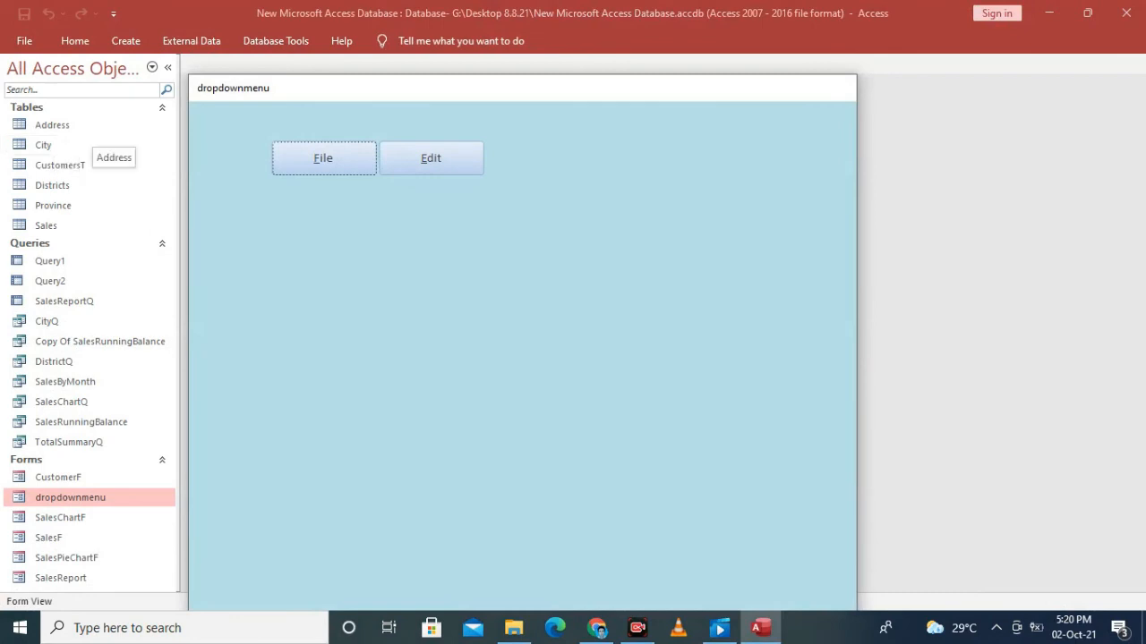
pyautogui.moveTo(323, 158)
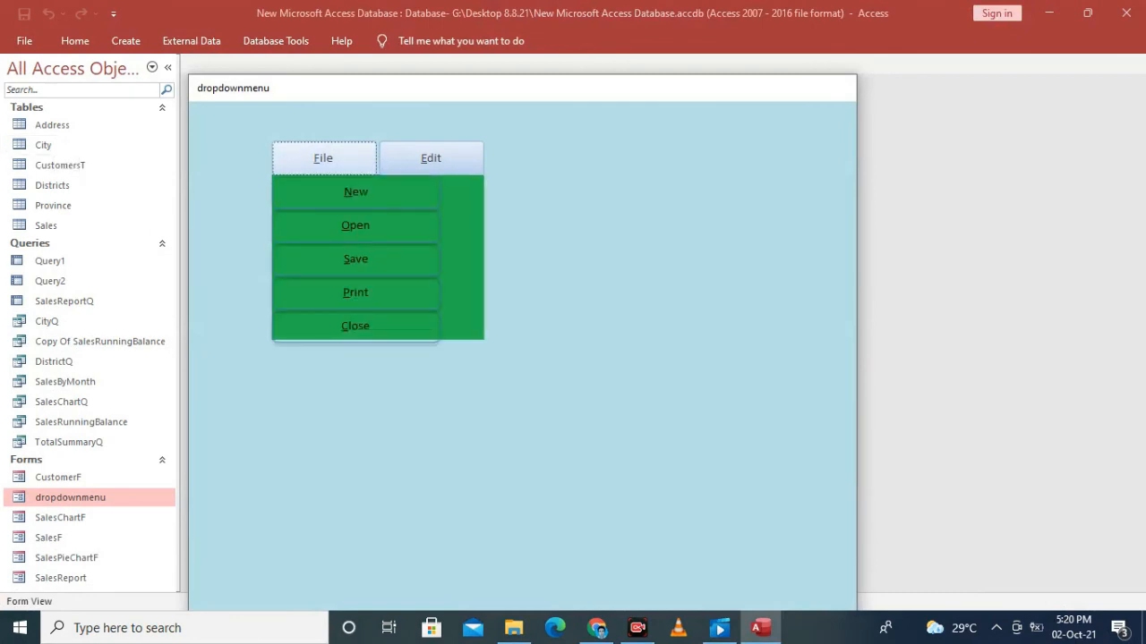